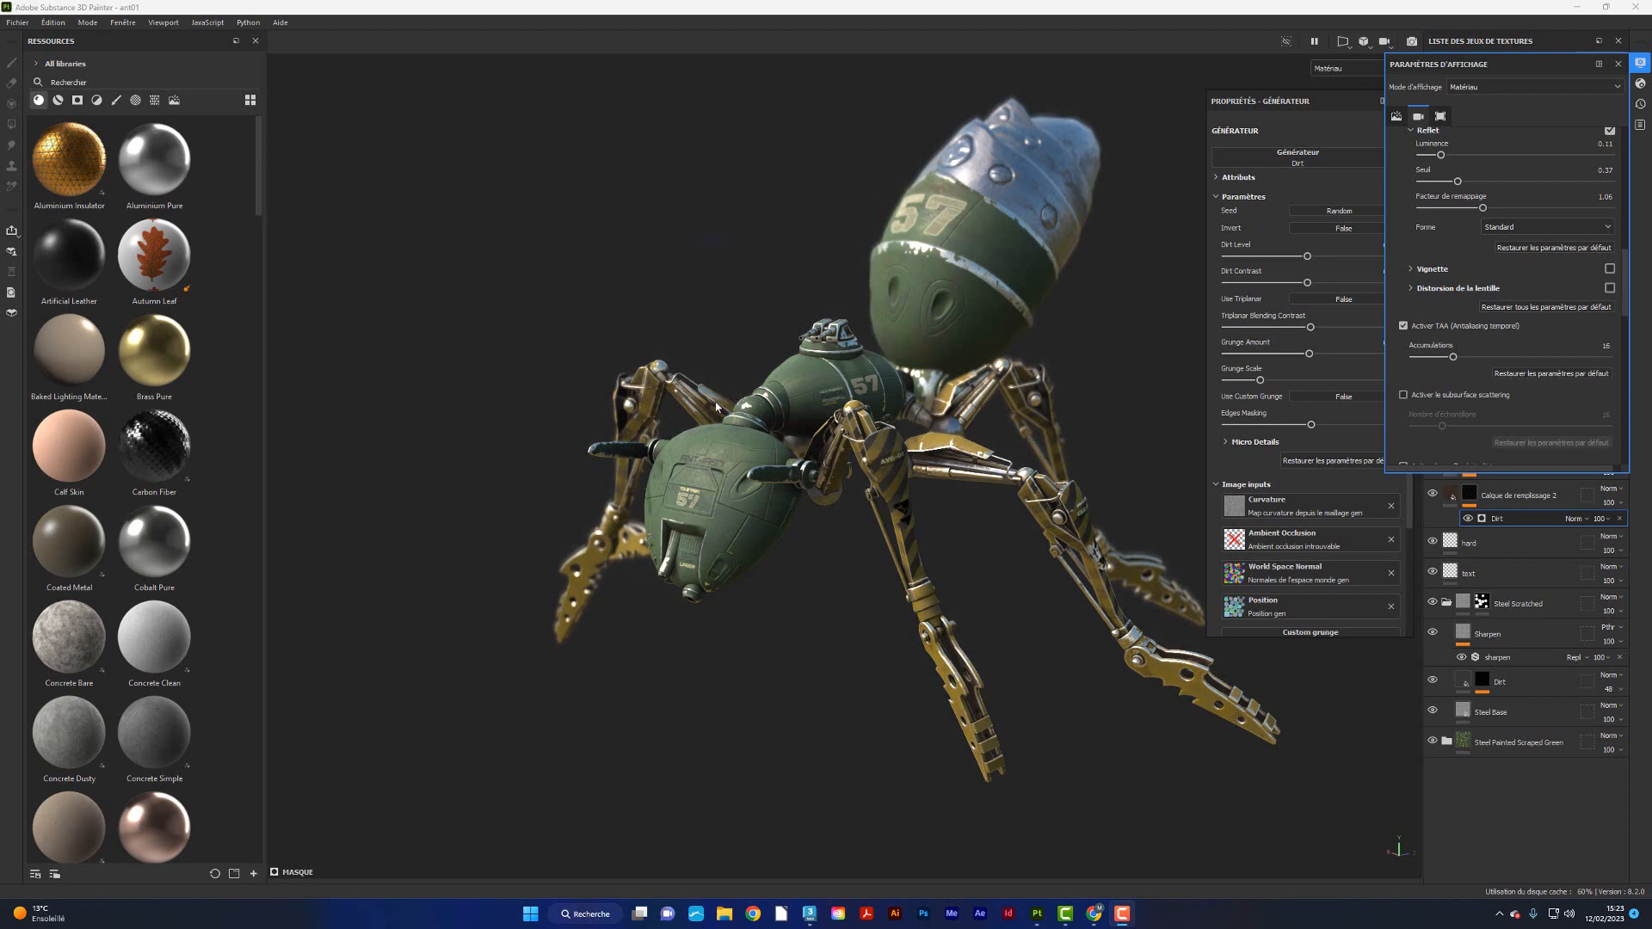
- Close the Dirt generator's properties and bring the display settings back up
alt+drag(716, 407, 870, 494)
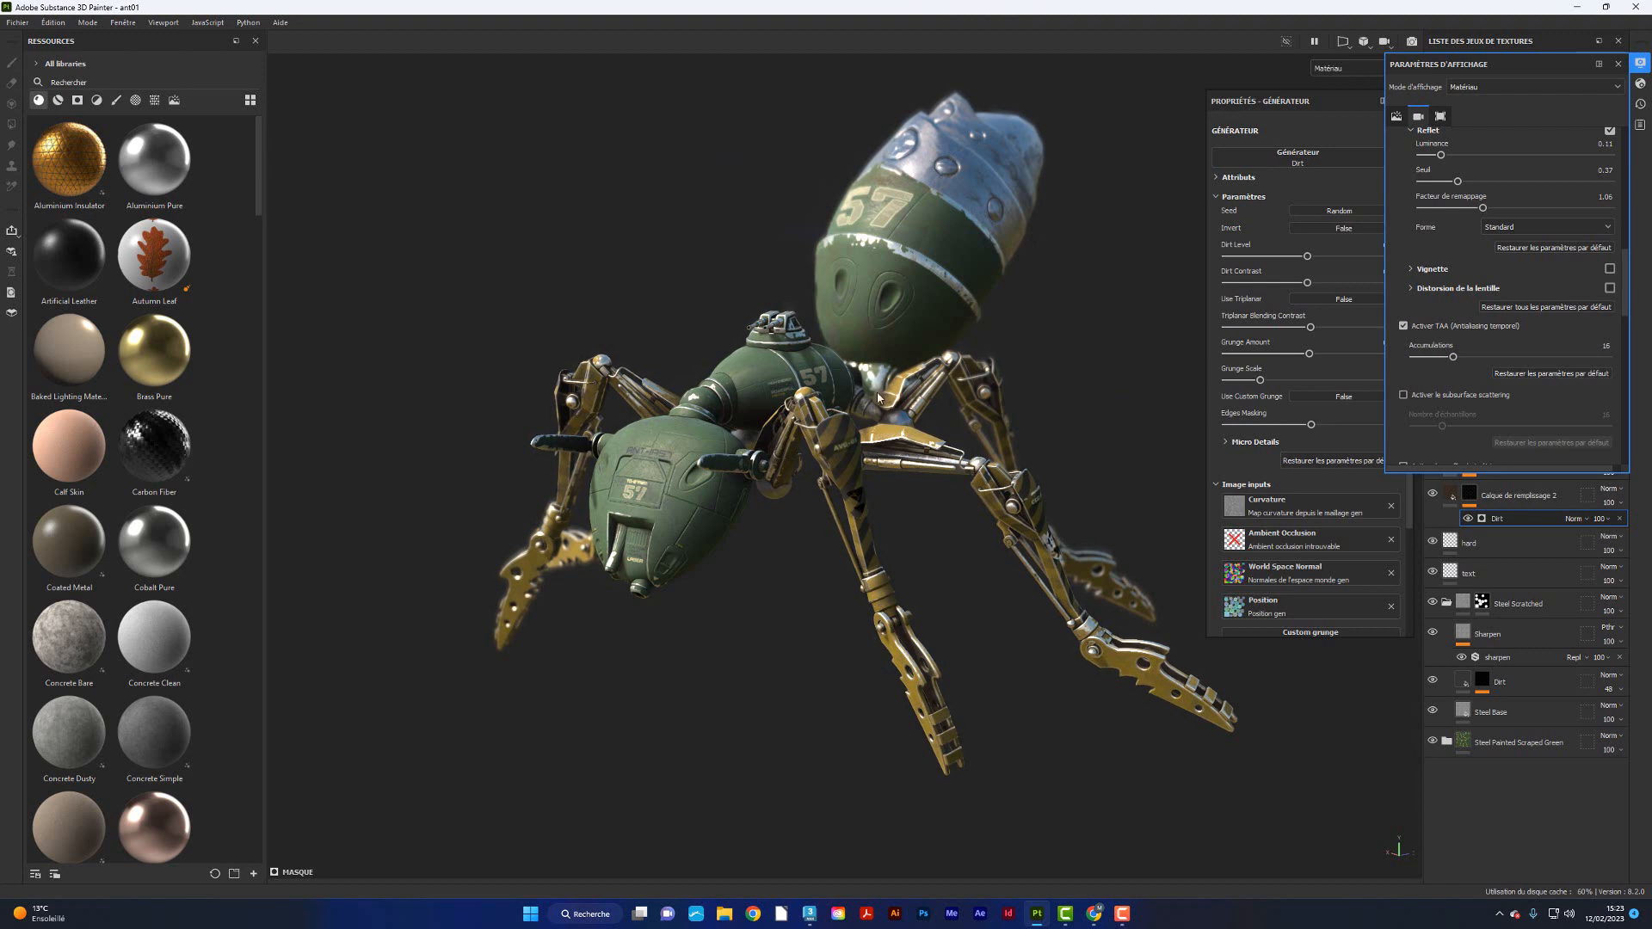
alt+drag(880, 440, 971, 500)
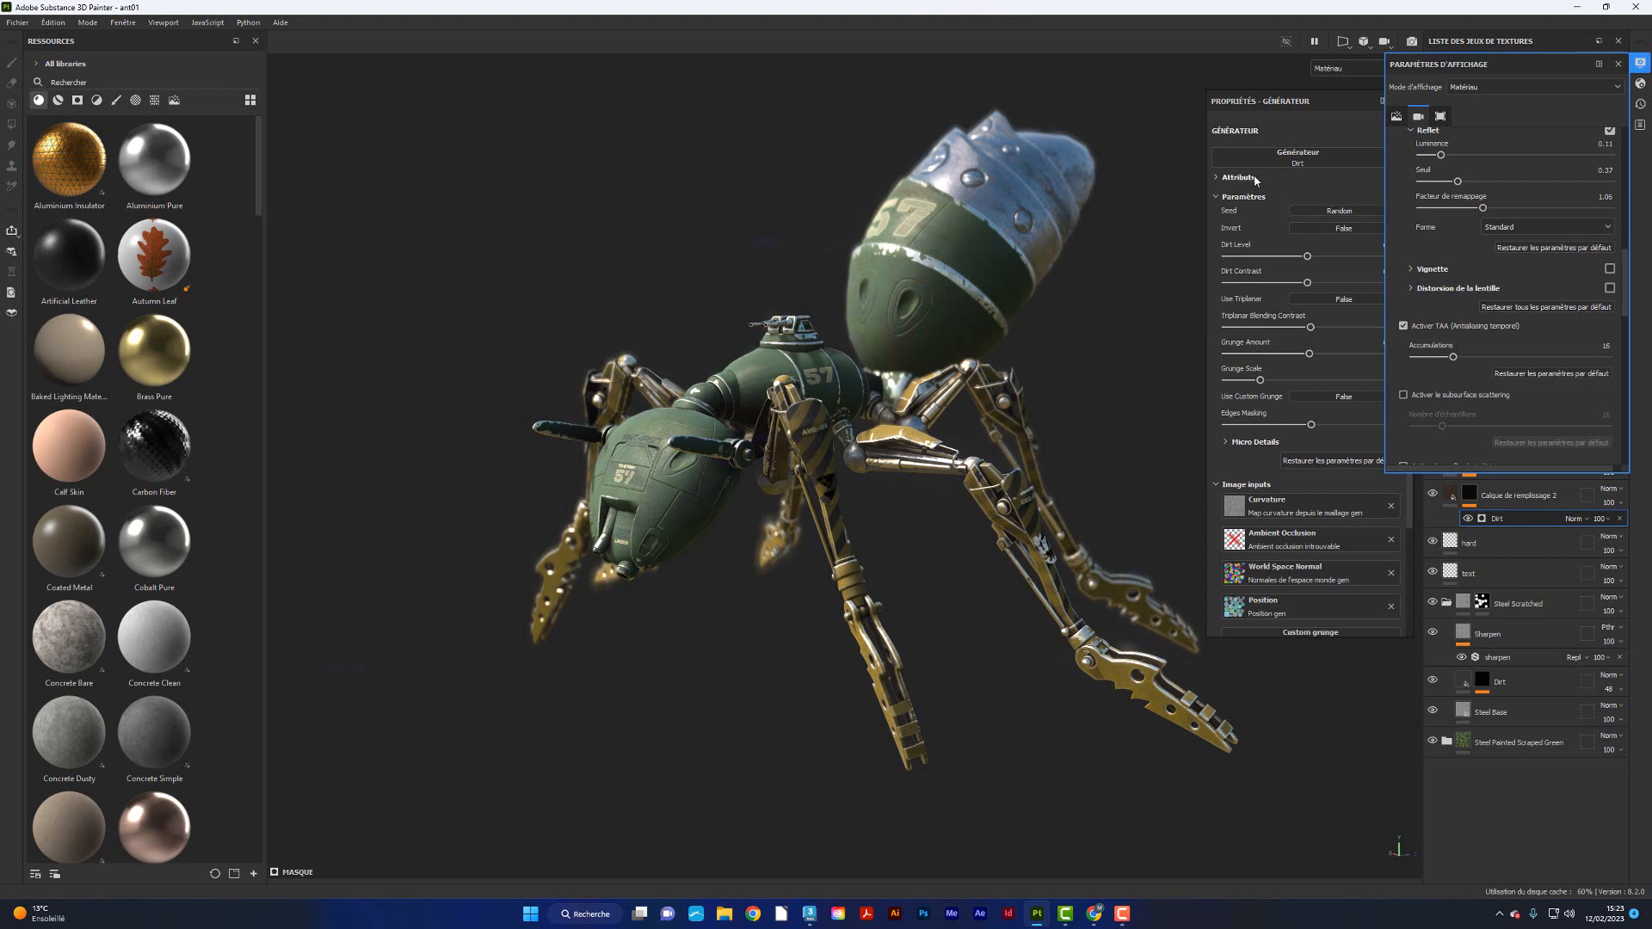
click(1639, 63)
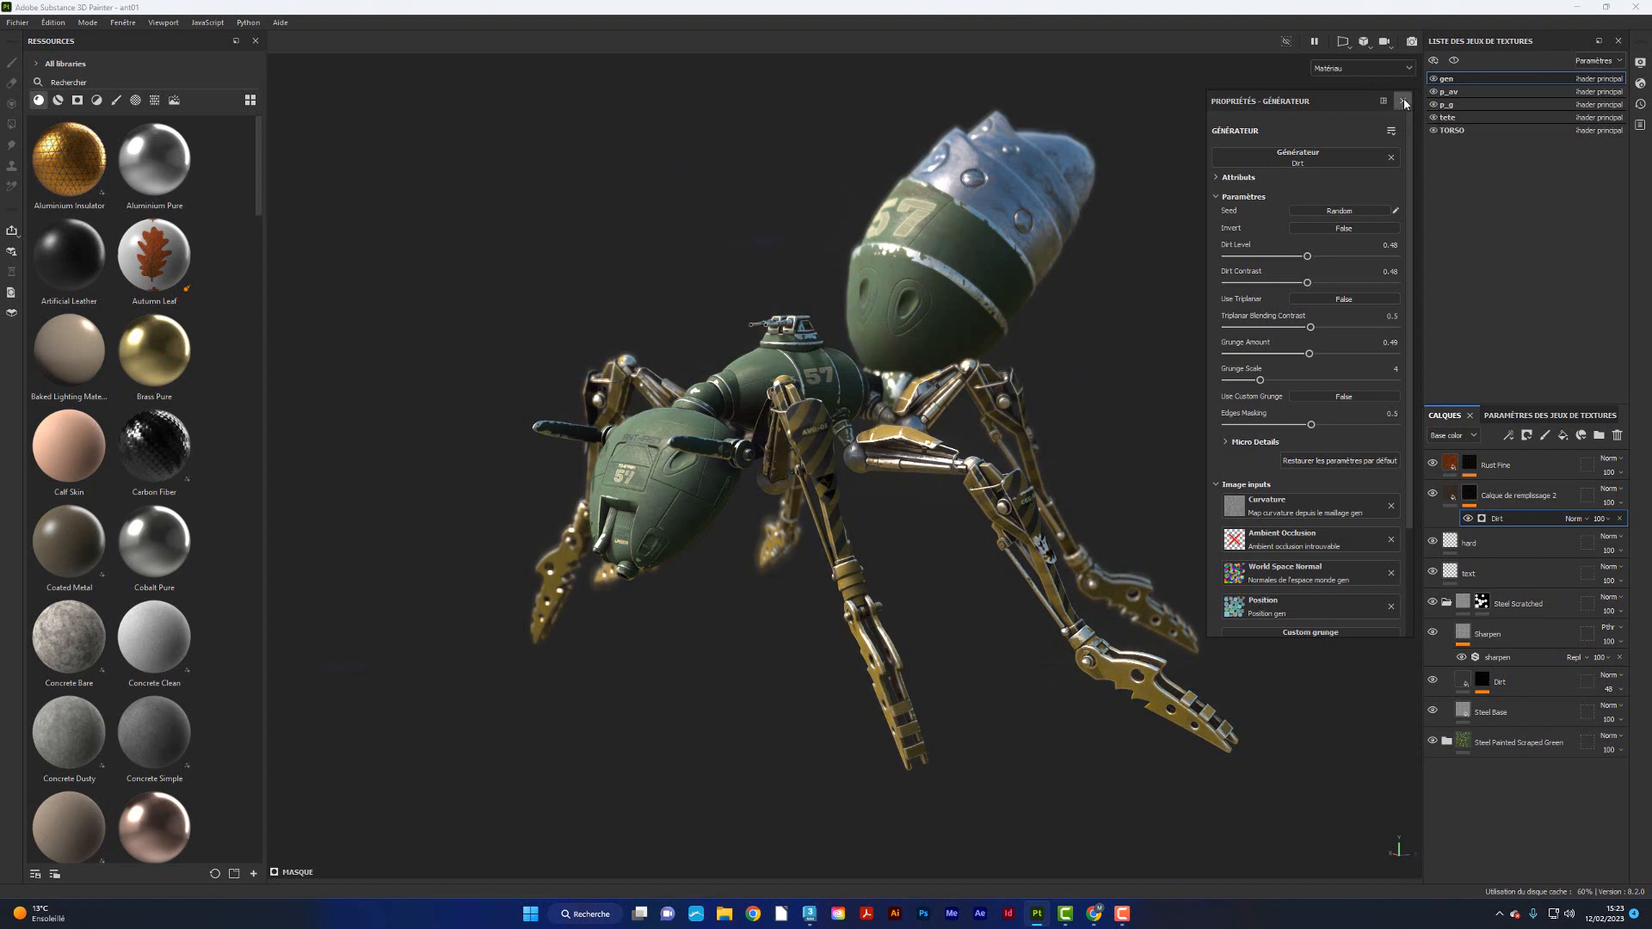
click(1403, 101)
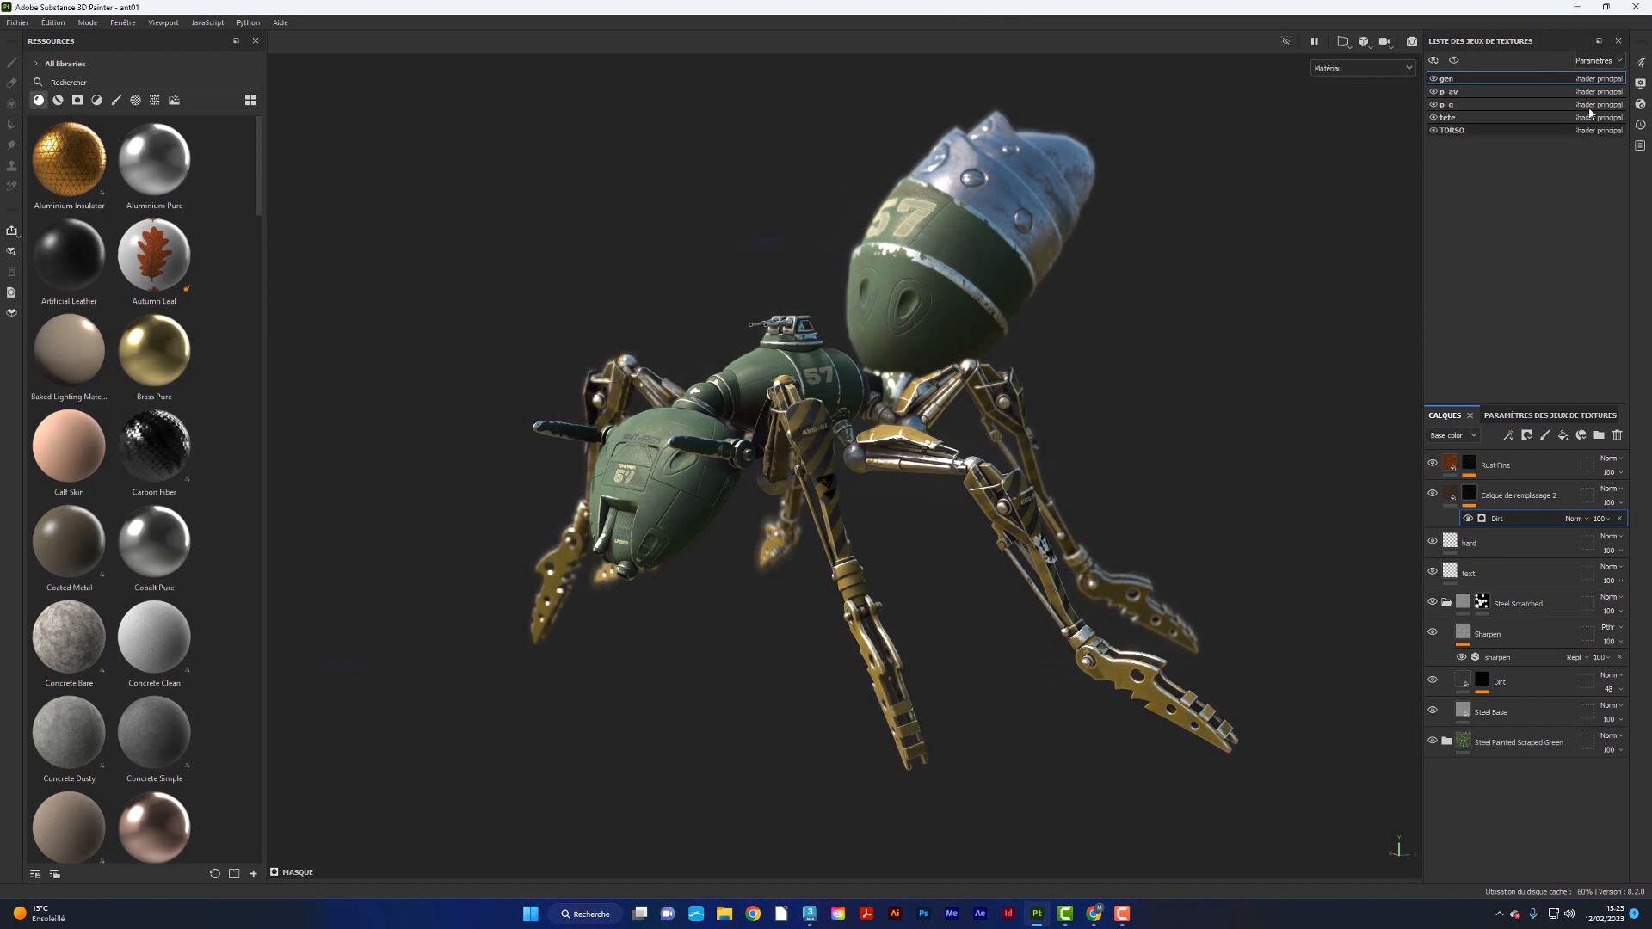
click(1641, 83)
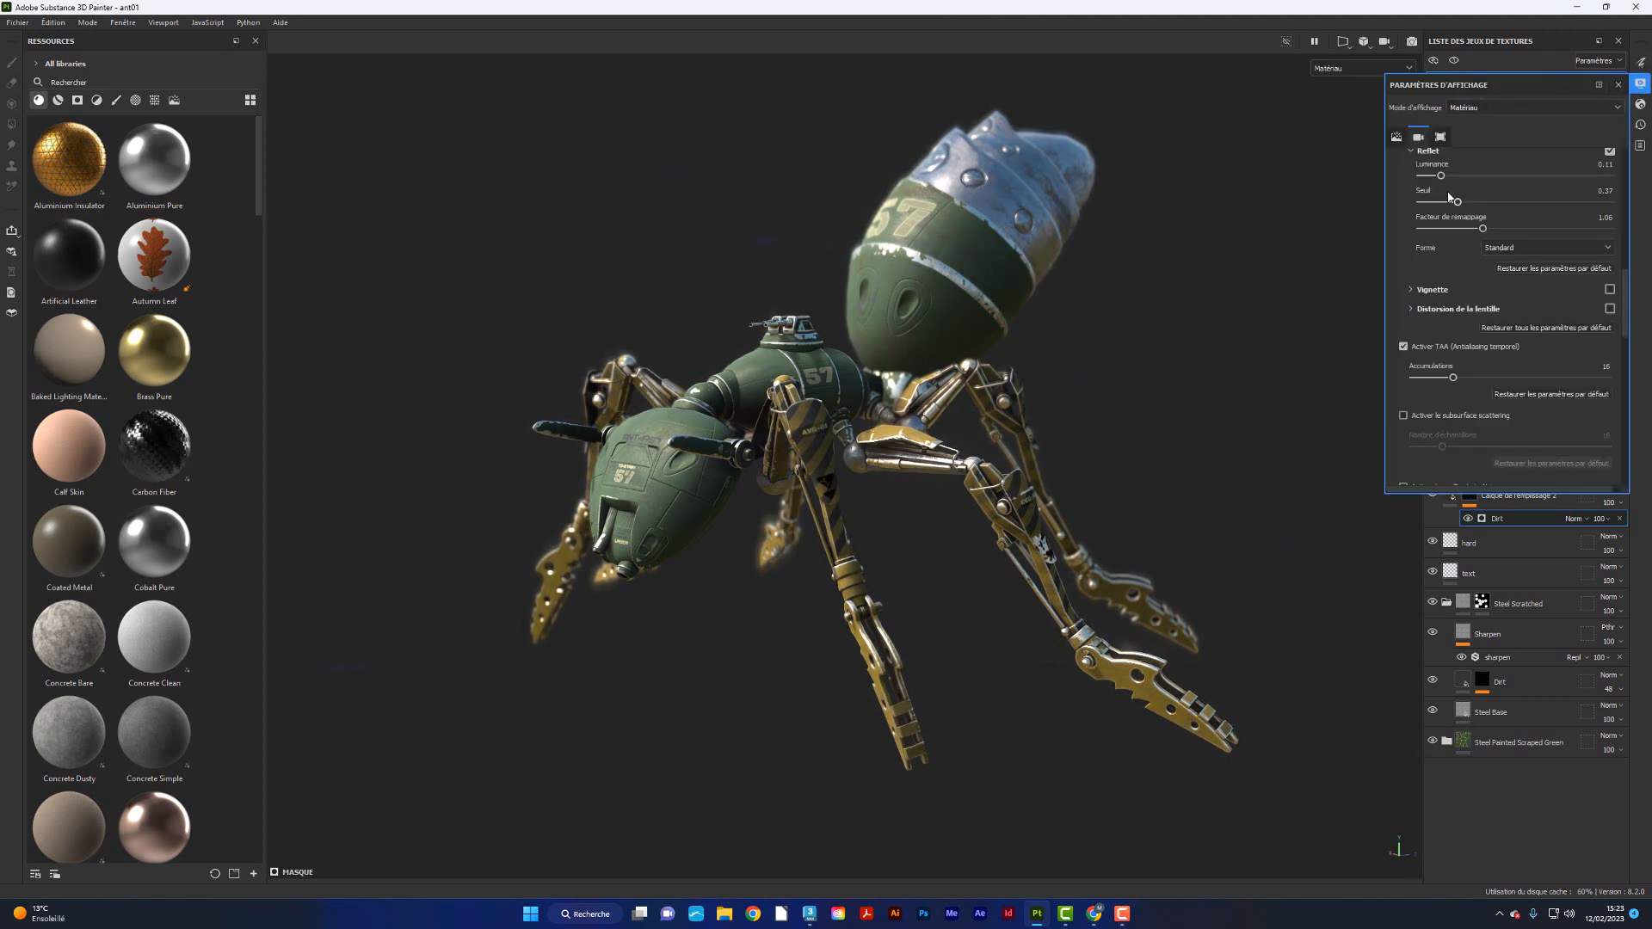
- Try the Bonifacio Aragon Stairs environment map and replace it with Canopus Ground
scroll(1442, 293, down, 1)
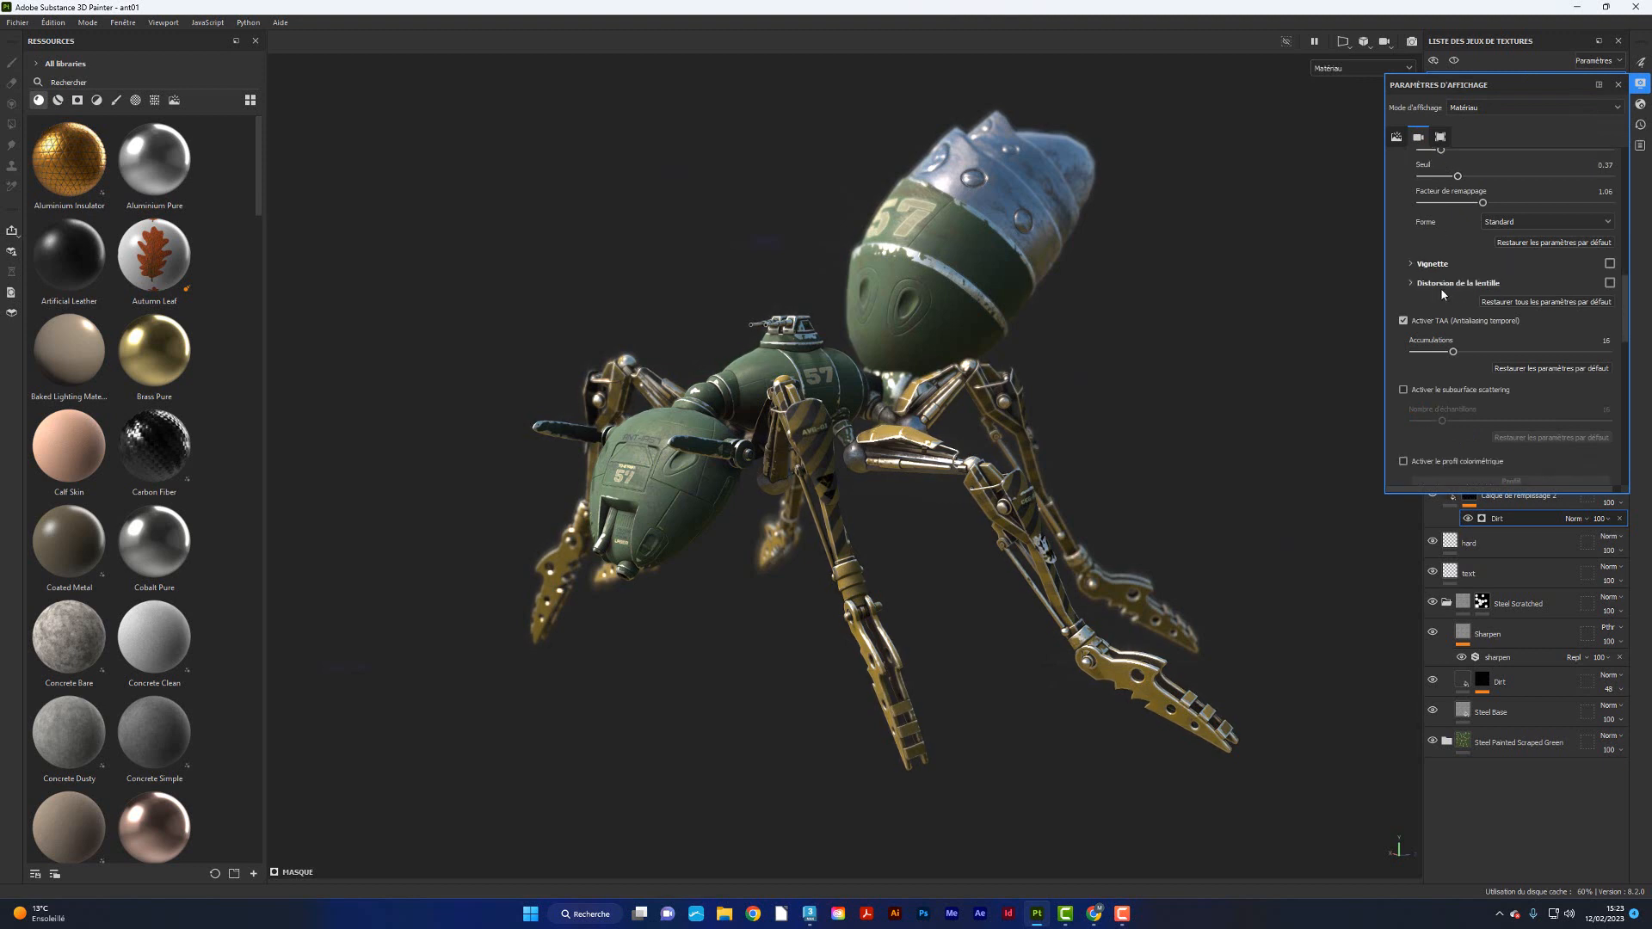
scroll(1433, 294, up, 5)
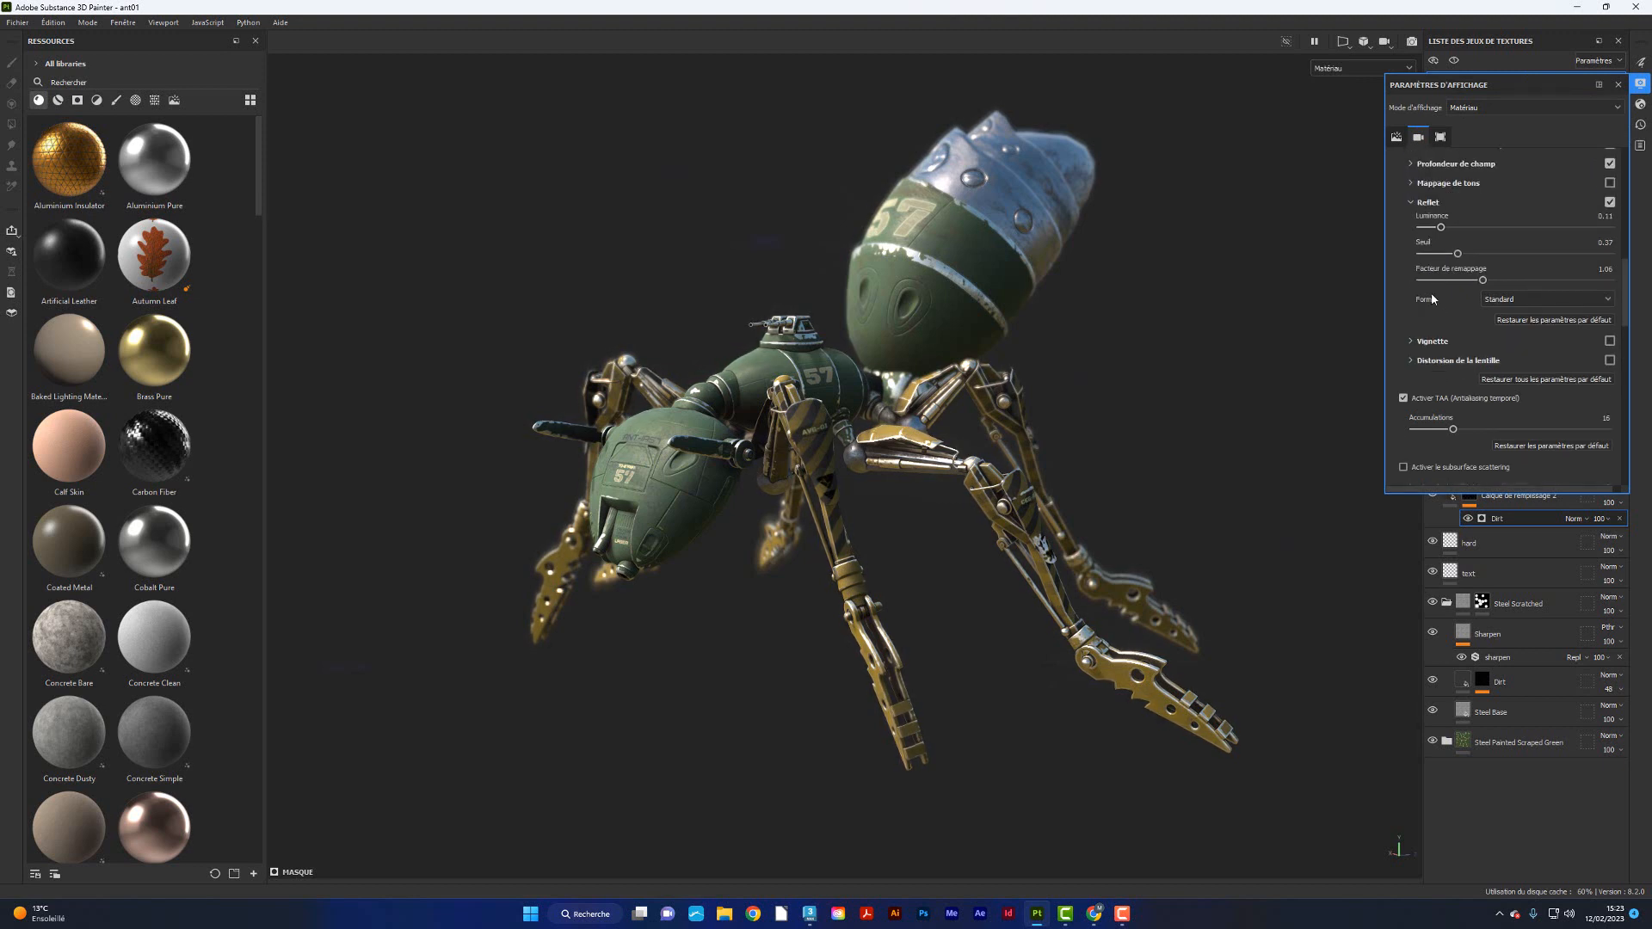
scroll(1440, 290, up, 8)
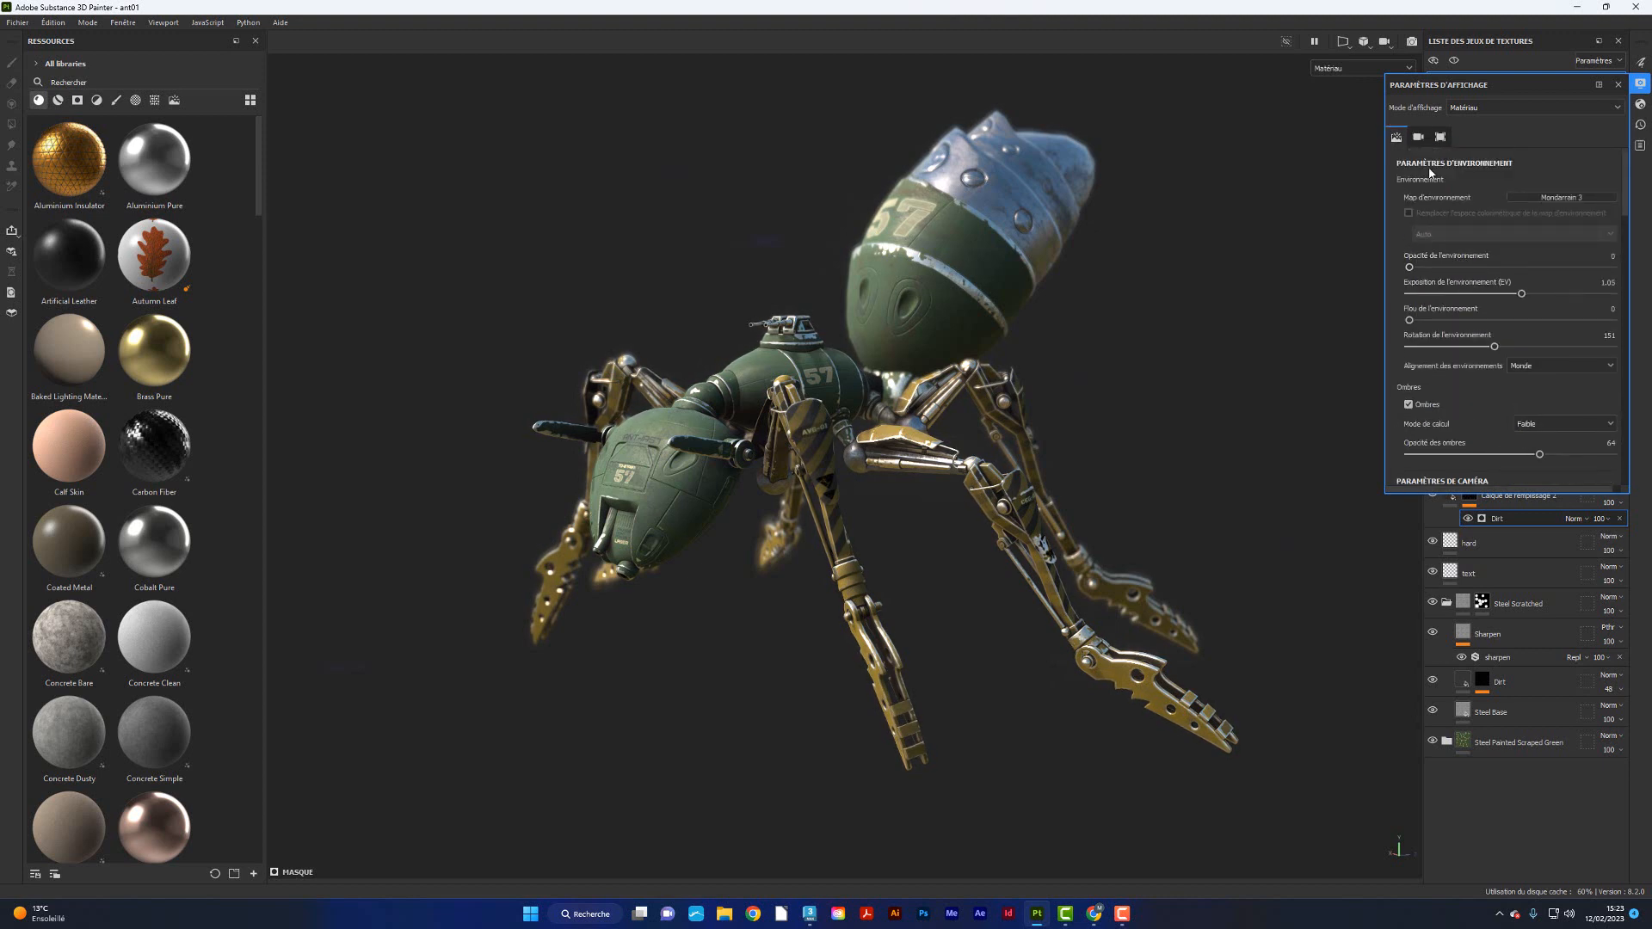
click(1544, 200)
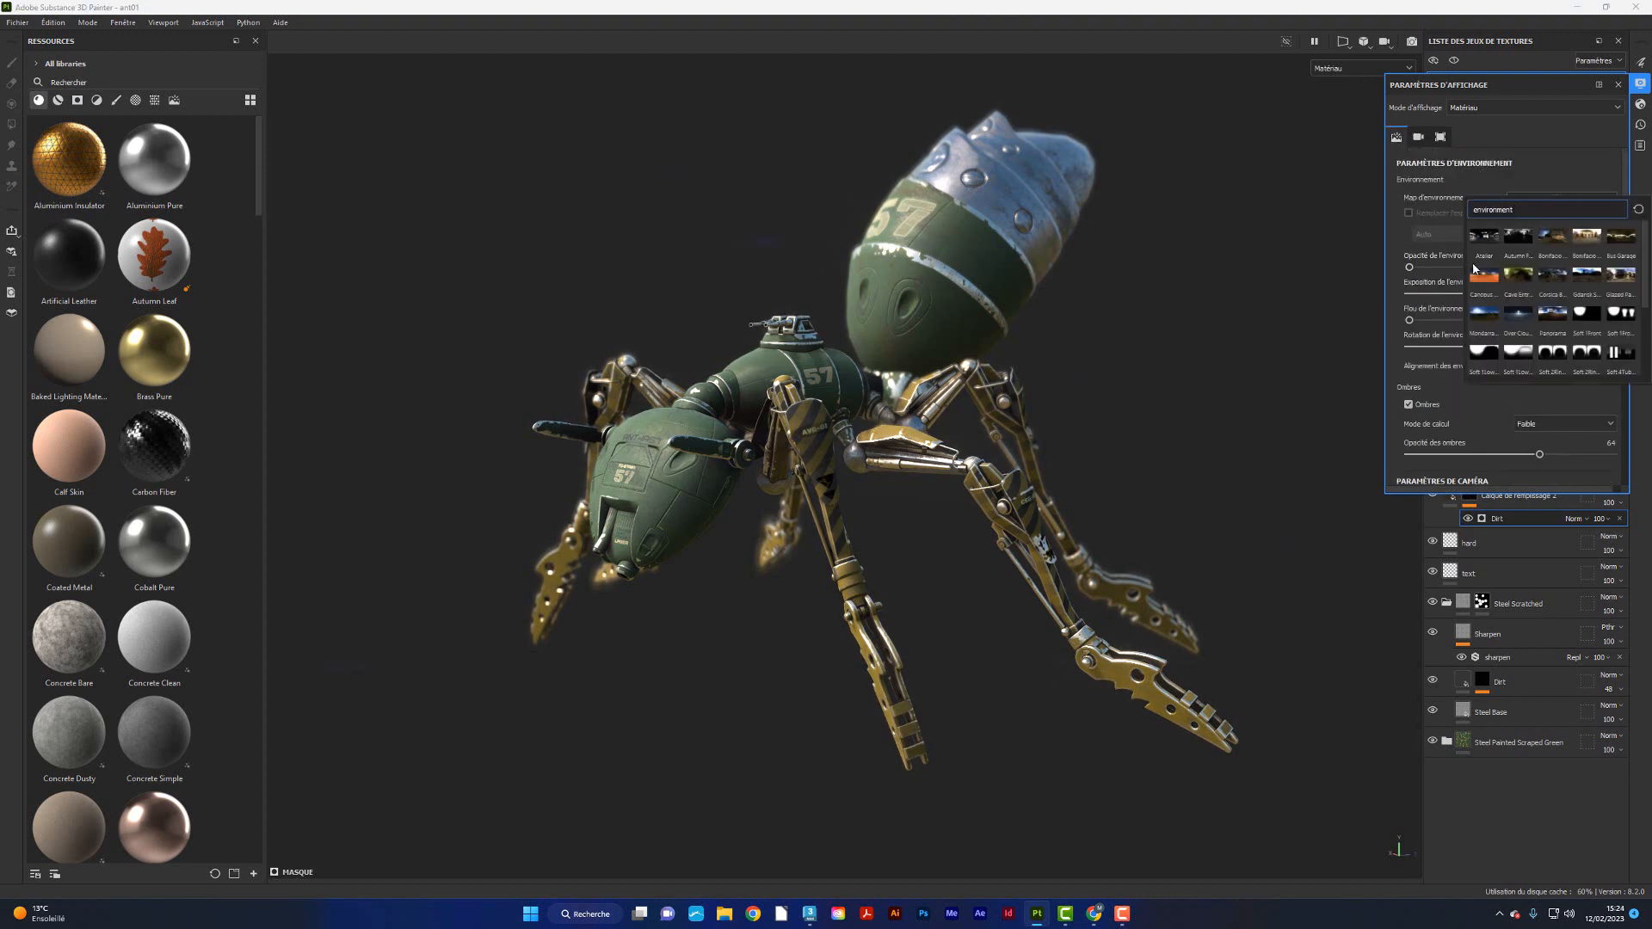
click(1545, 236)
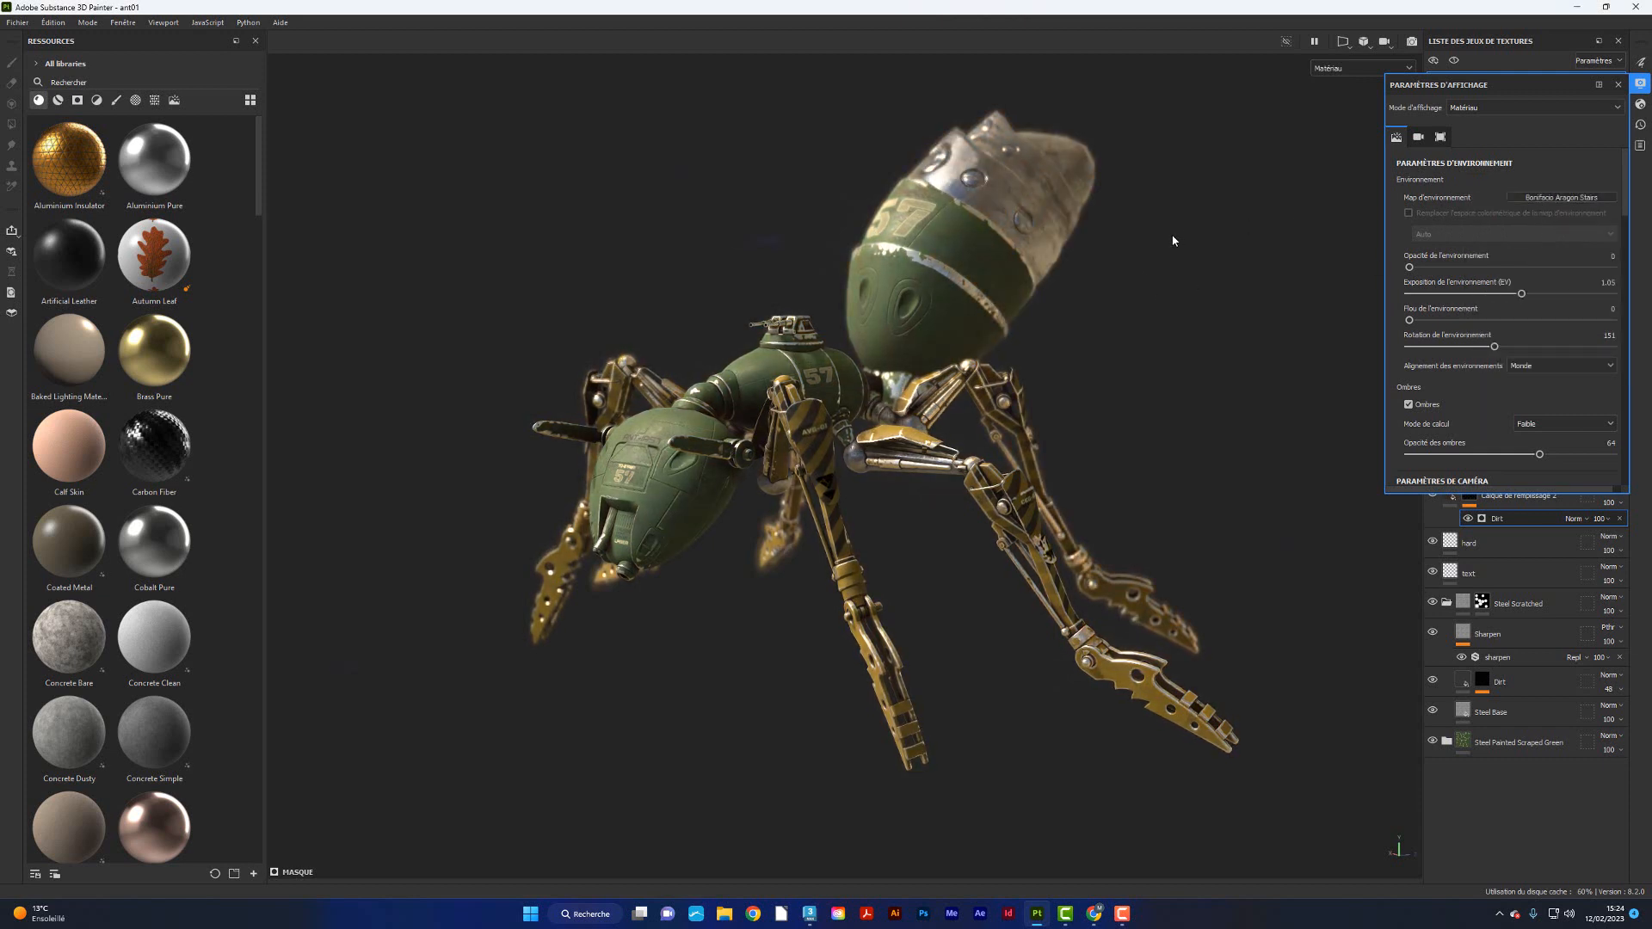
click(1540, 198)
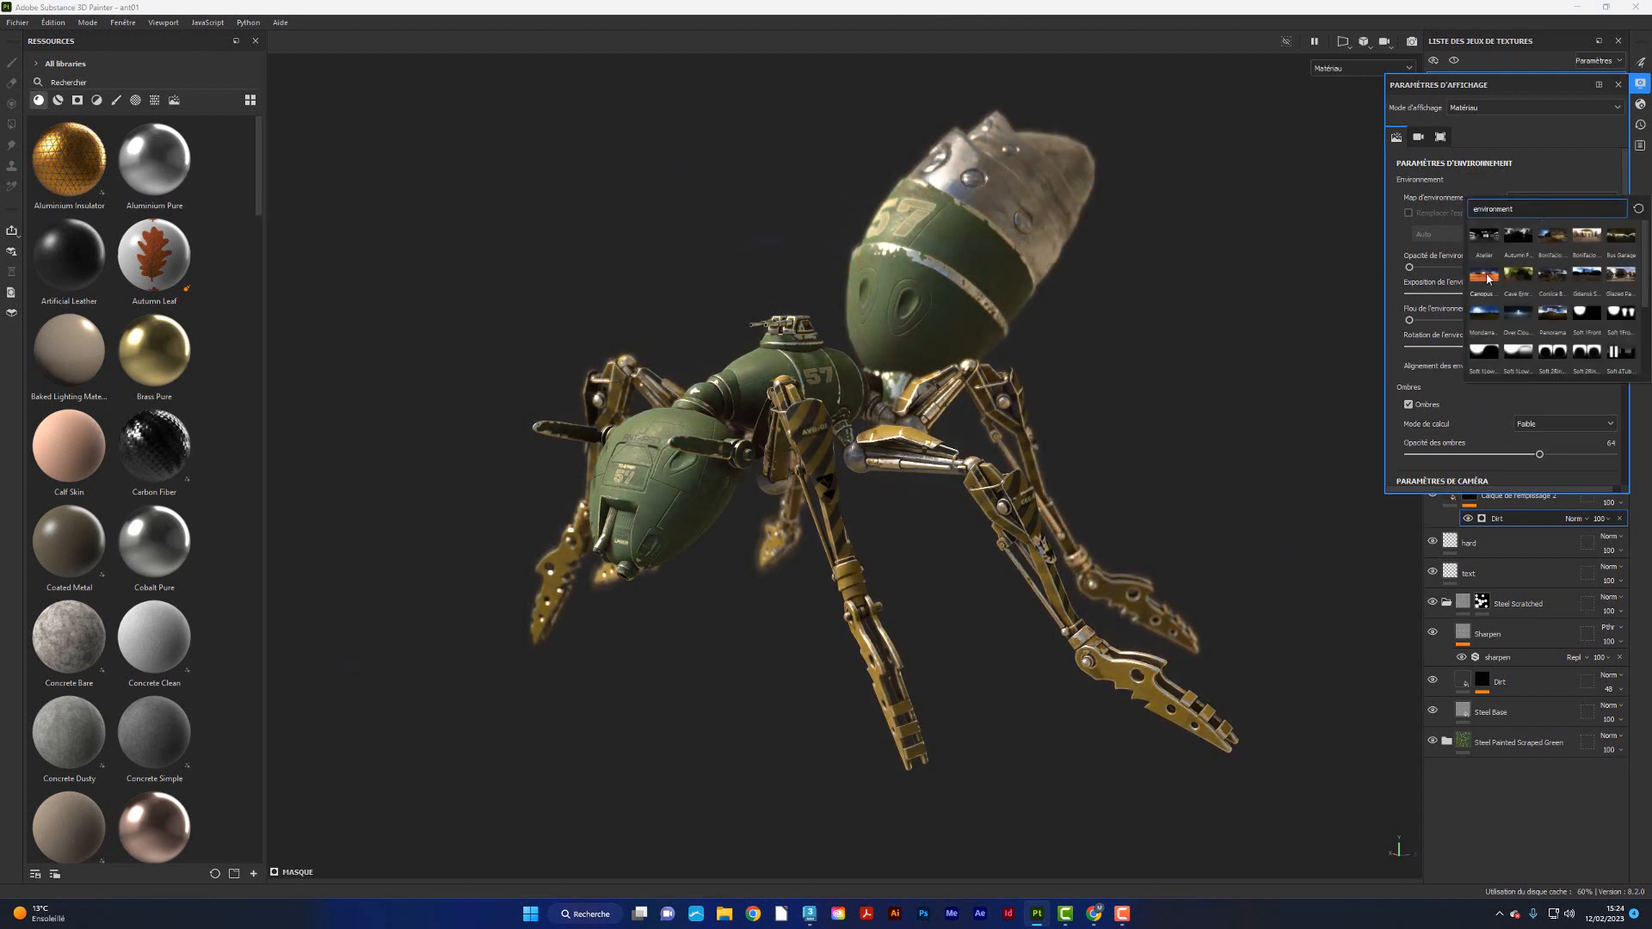
click(1512, 251)
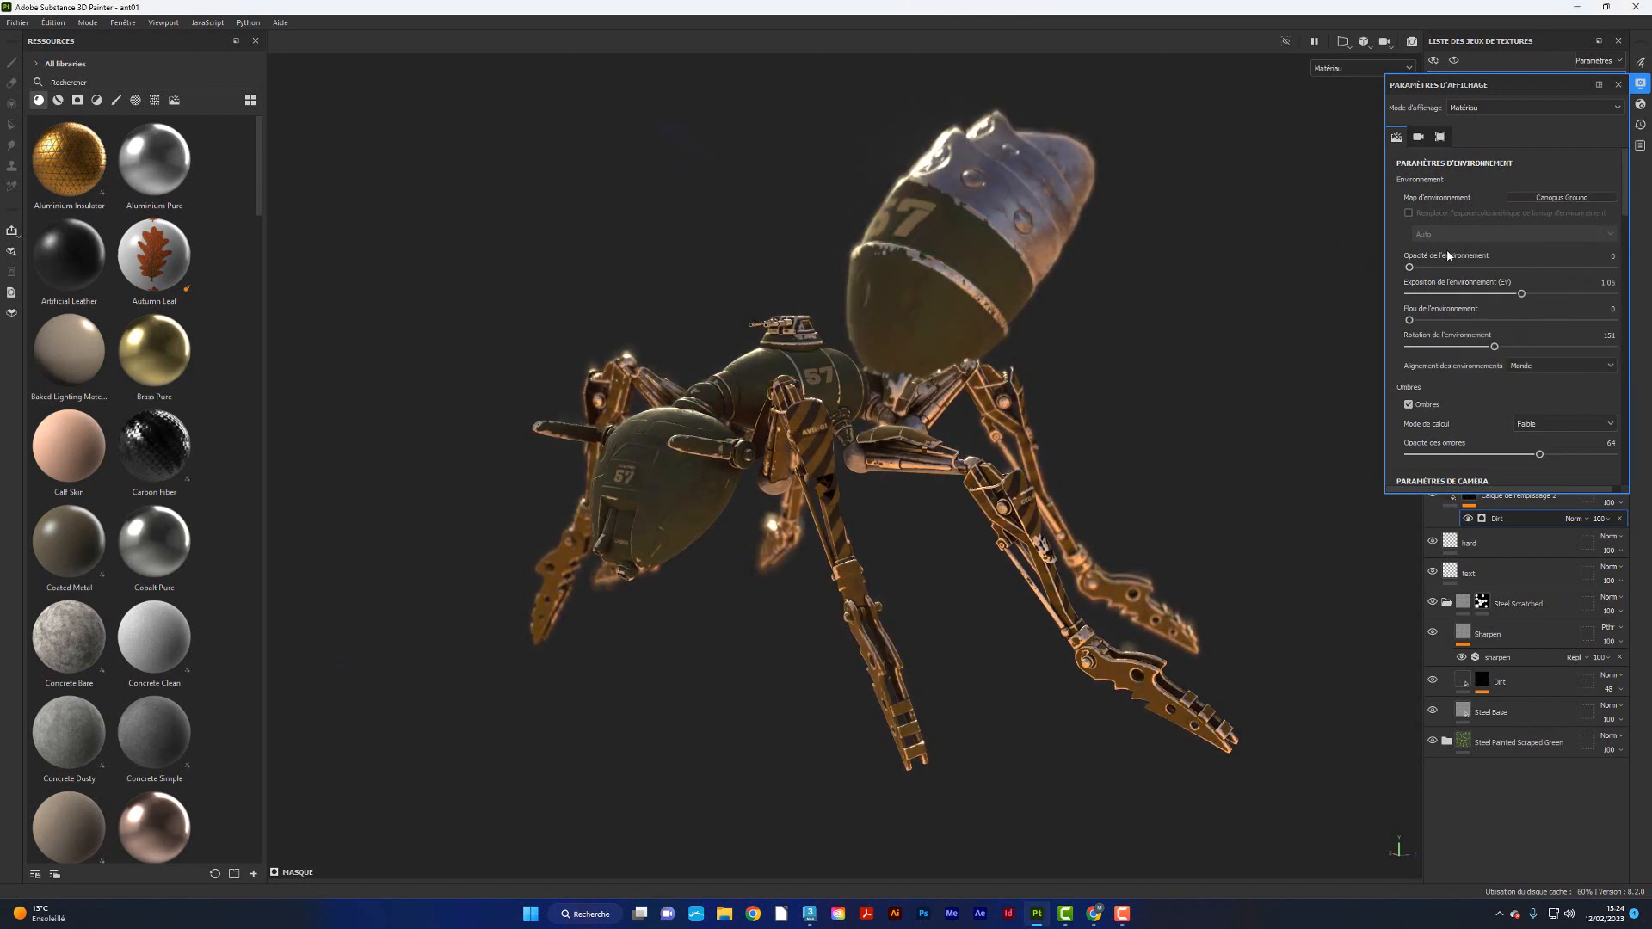
- Set the environment exposure to -0.41 while previewing the background at opacity 100, and return the environment opacity to 0
drag(1408, 267, 1632, 273)
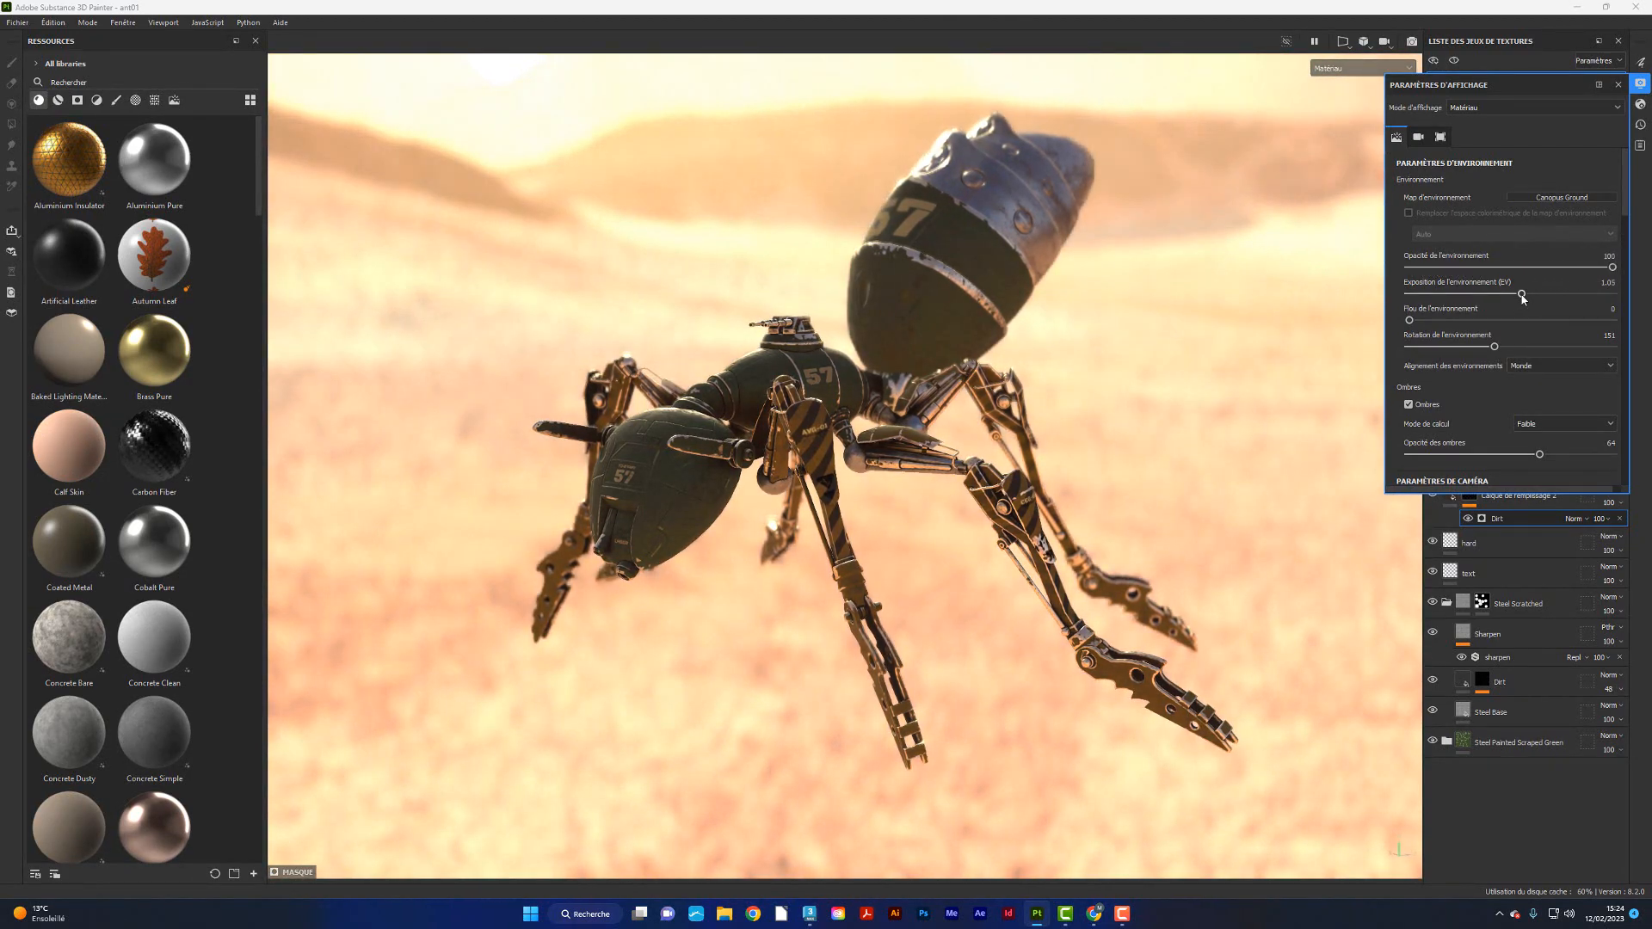
drag(1522, 296, 1505, 296)
mouse_move(1409, 320)
mouse_down()
mouse_move(1617, 323)
mouse_move(1378, 324)
mouse_move(1518, 325)
mouse_move(1382, 337)
mouse_up()
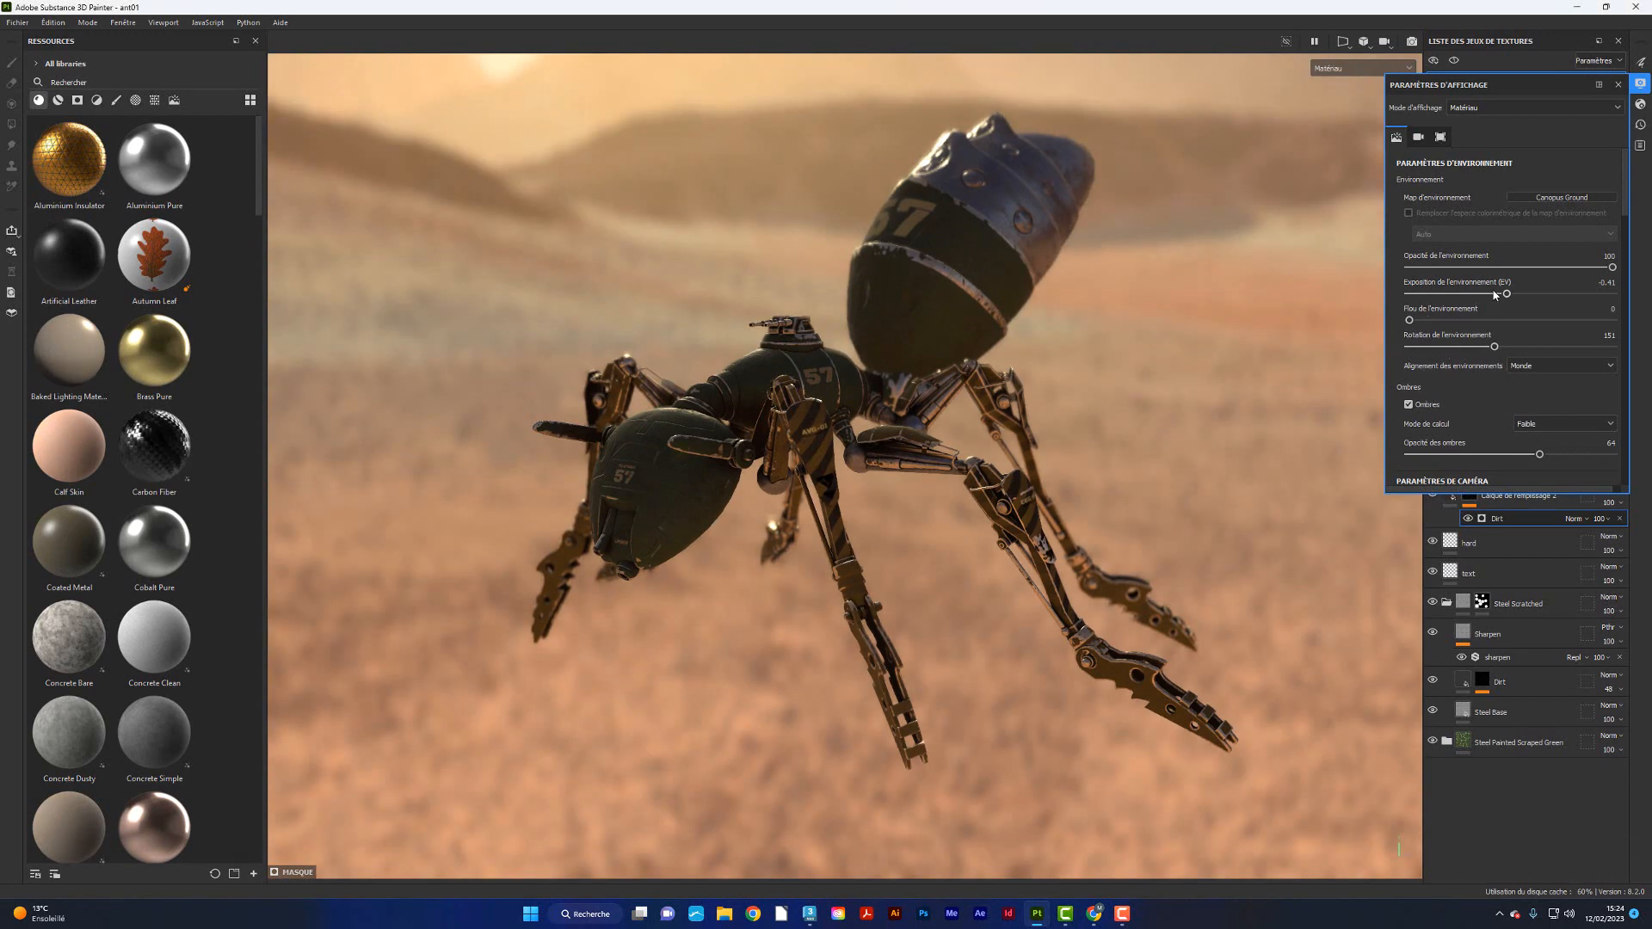
drag(1573, 269, 1391, 266)
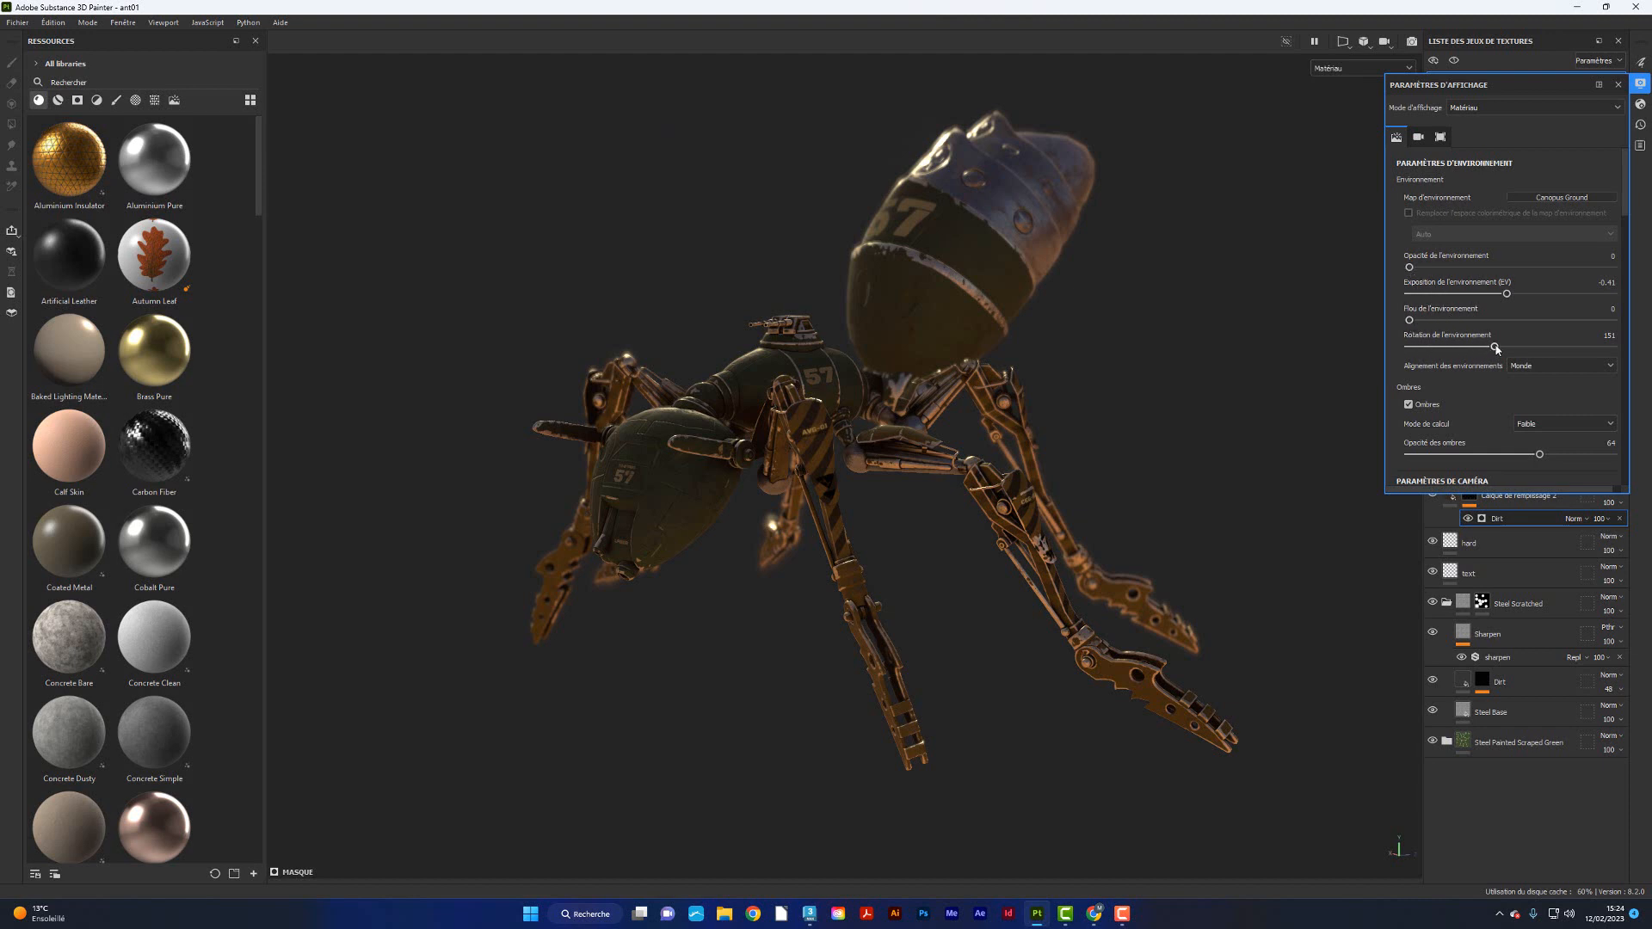
- Rotate the environment lighting to 272 and compare the ant with shadows off and on, leaving them enabled
drag(1496, 348, 1516, 346)
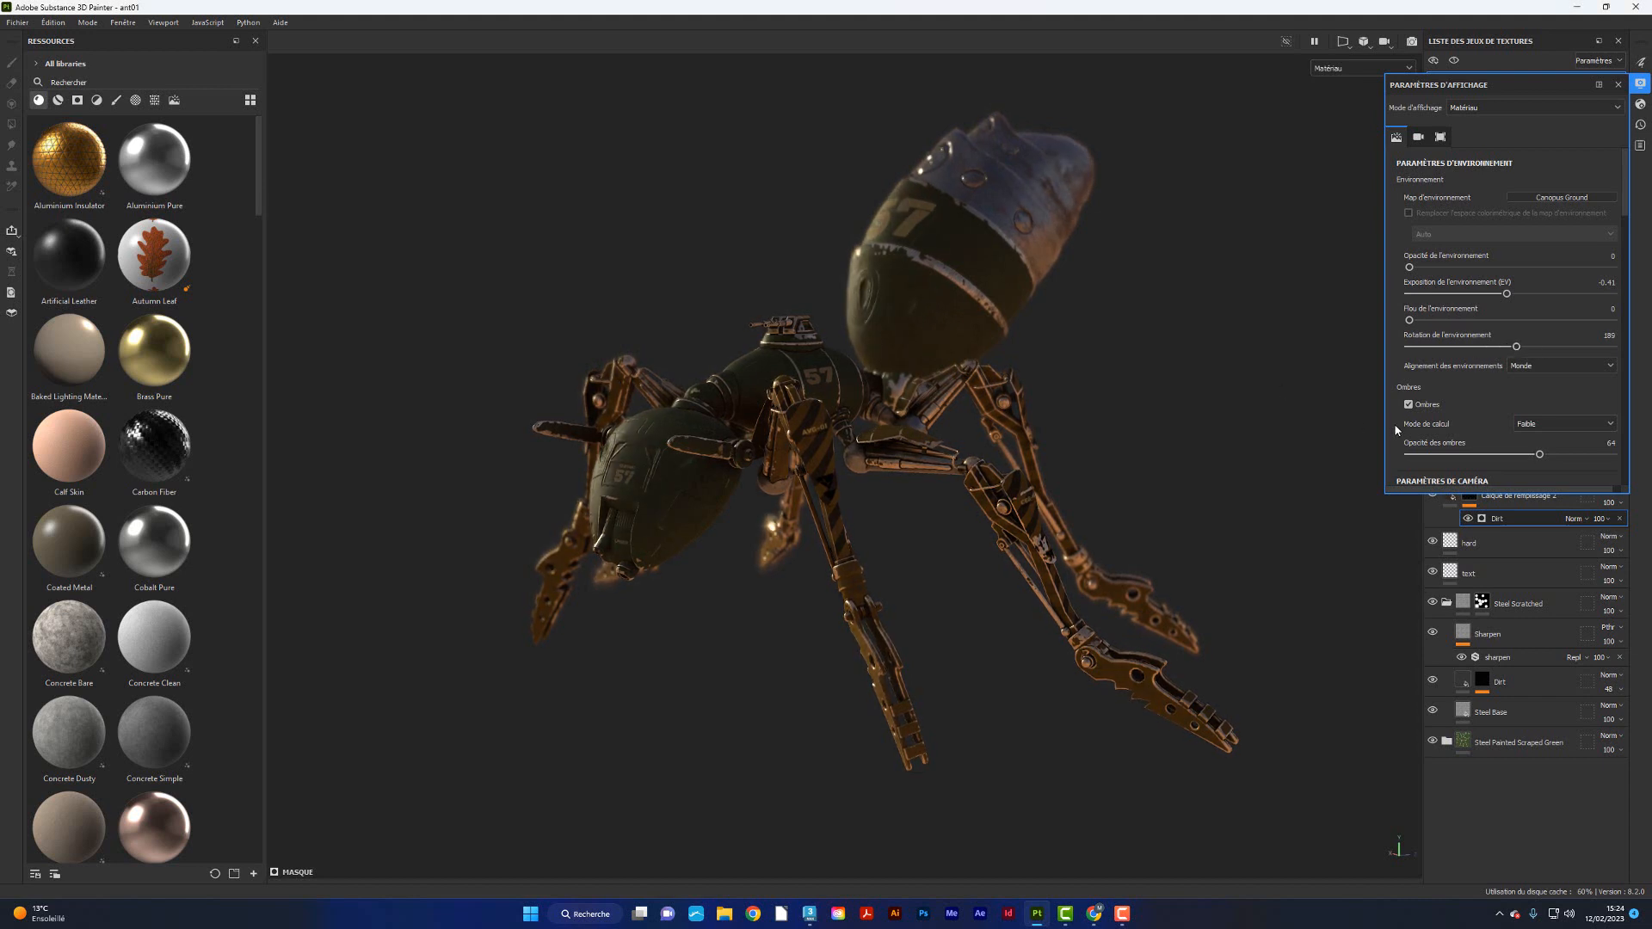
click(1408, 406)
click(1408, 405)
shift+right_drag(929, 436, 979, 436)
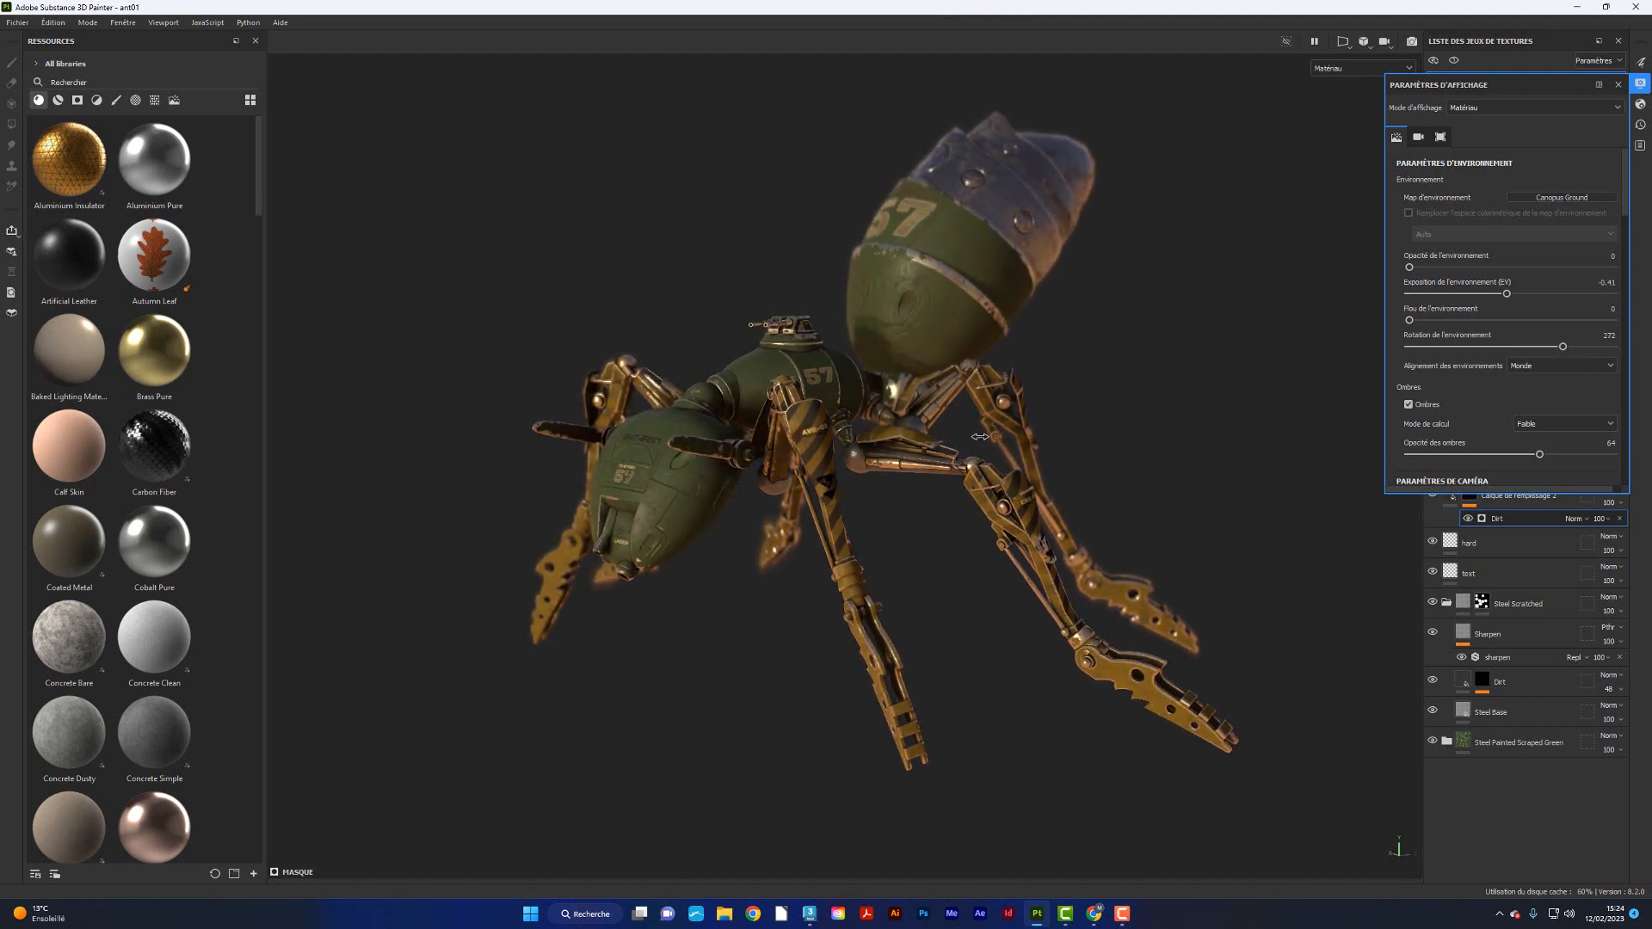
click(1409, 405)
click(1409, 405)
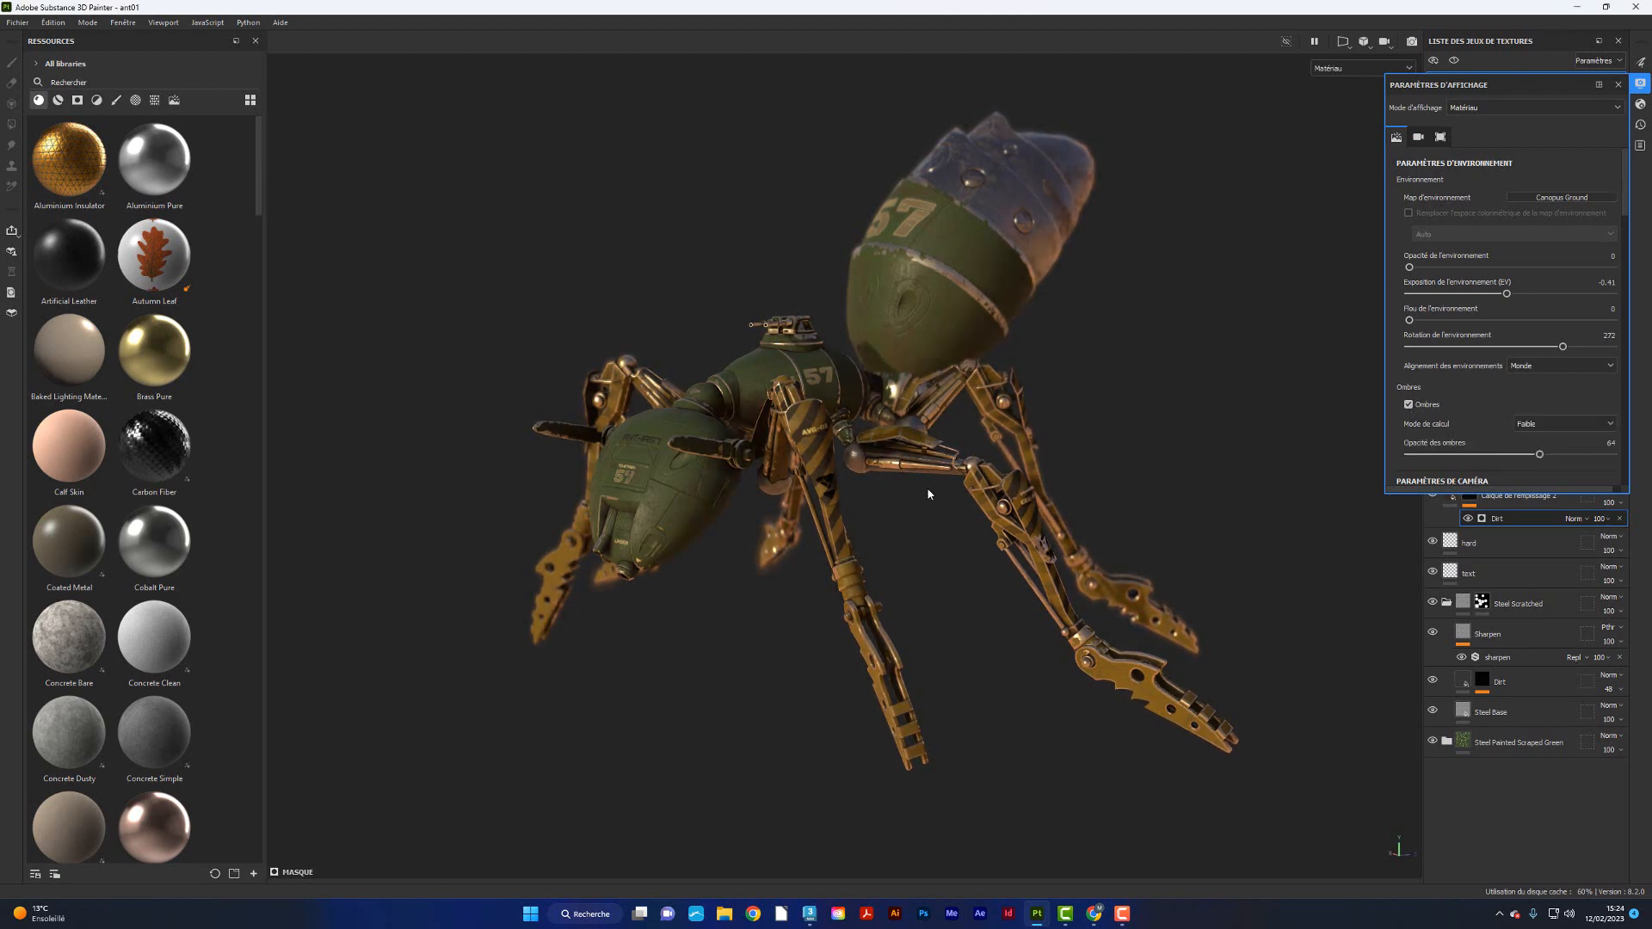
- Try the Soft 1LowContrastFront 2Backs environment map on the ant and view it from another angle
alt+drag(945, 517, 1102, 381)
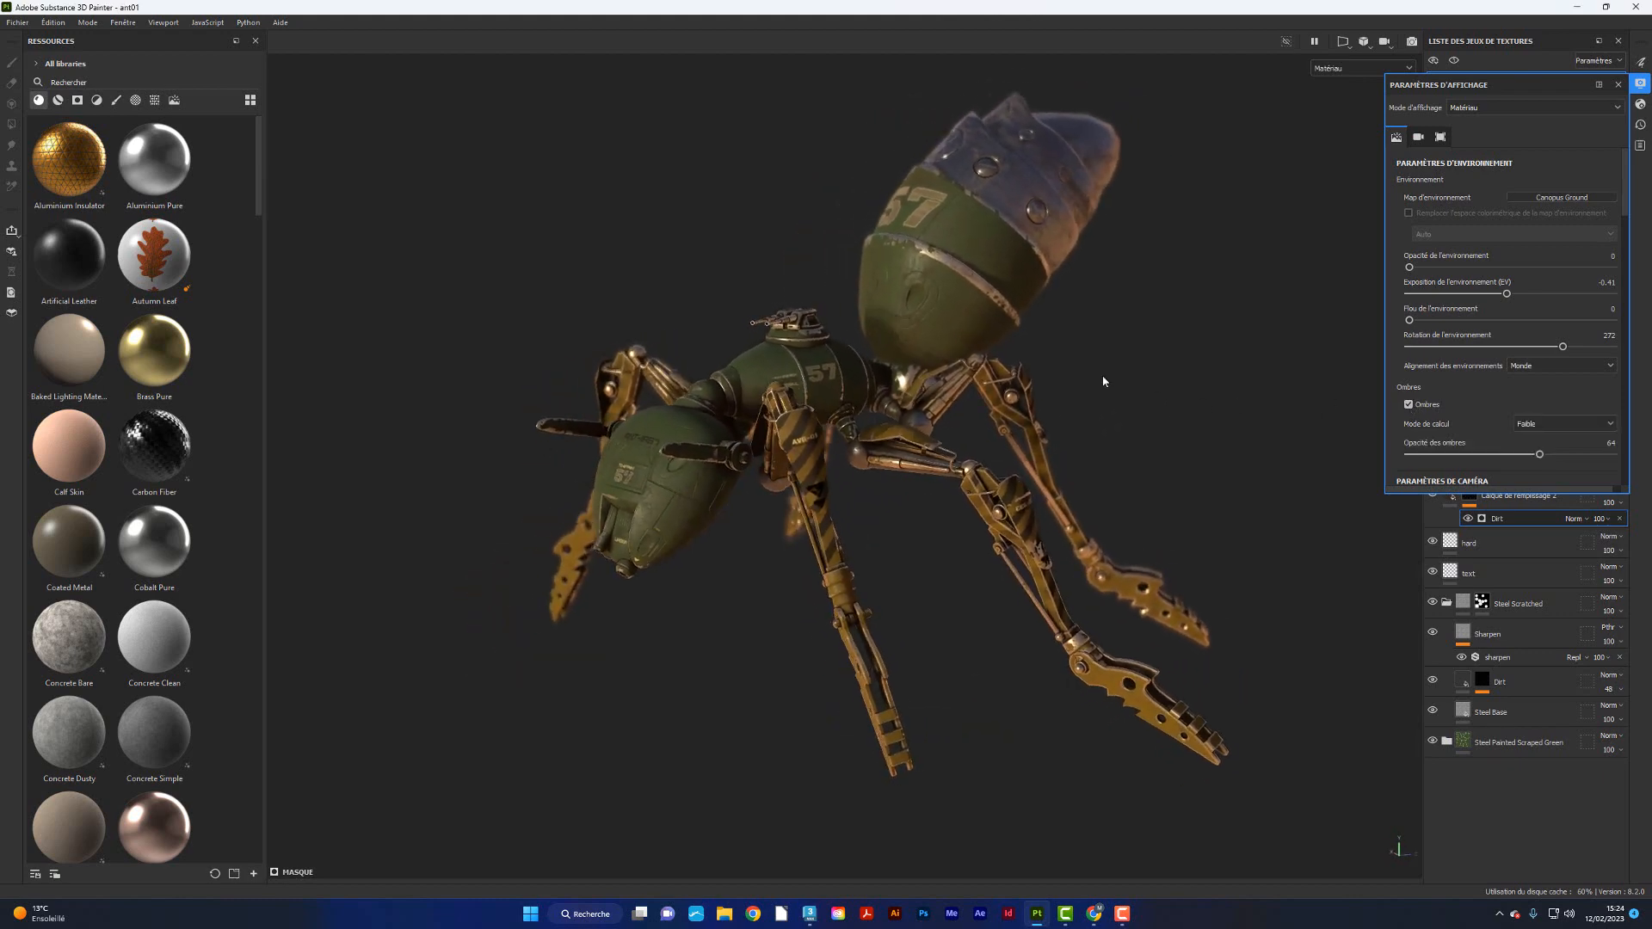
click(1558, 196)
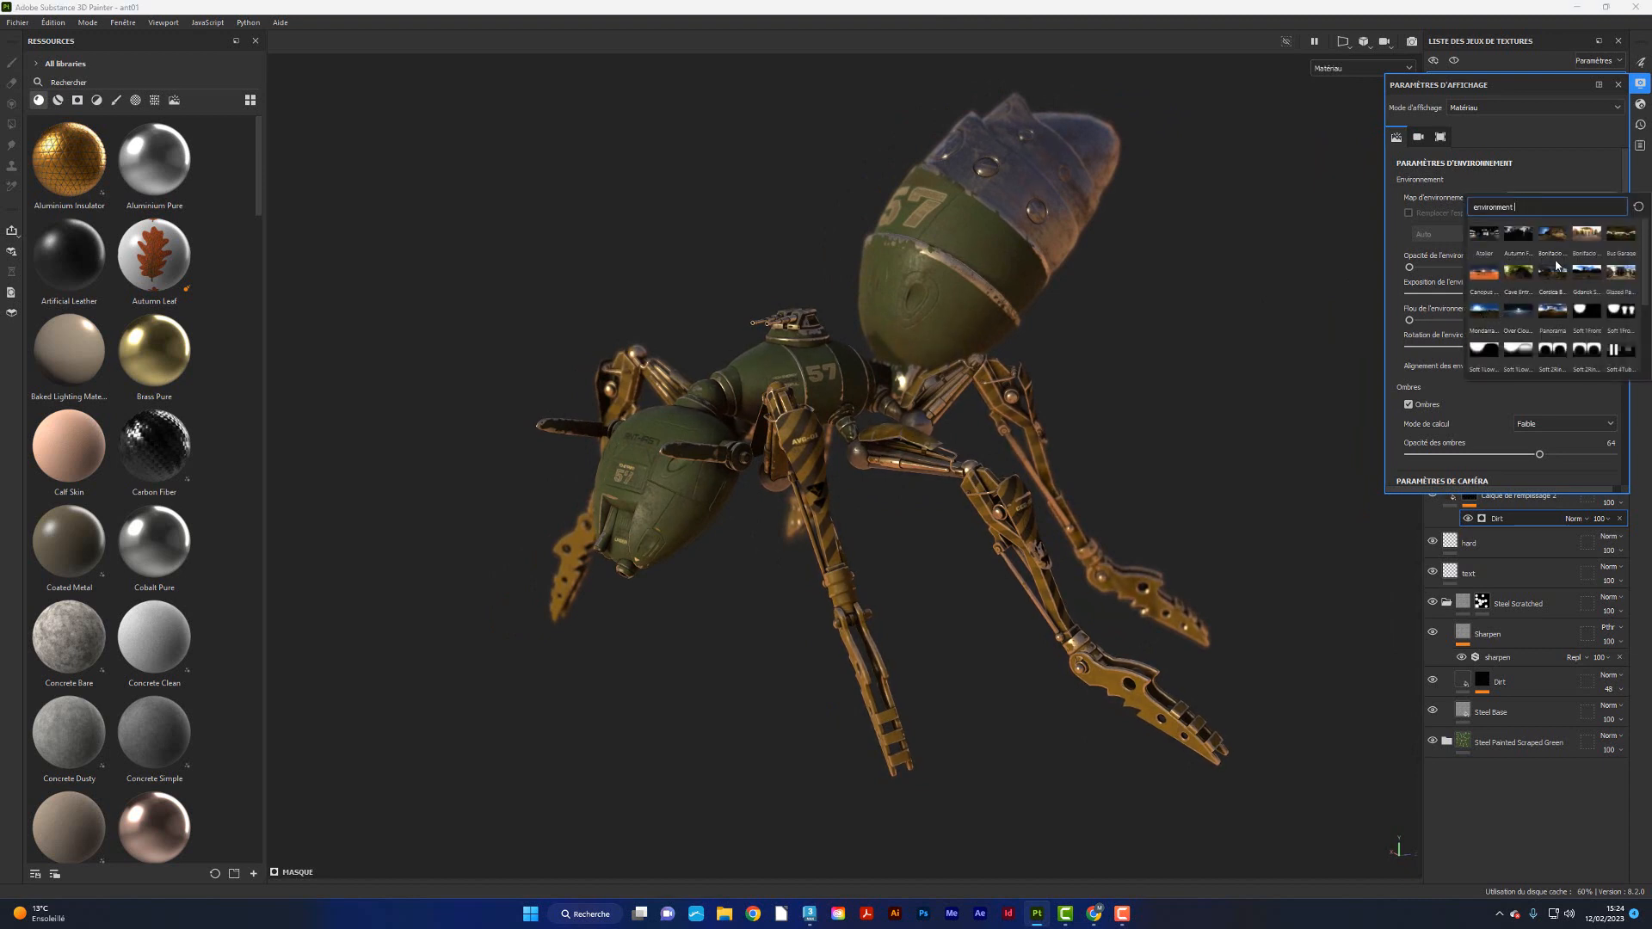
click(1642, 410)
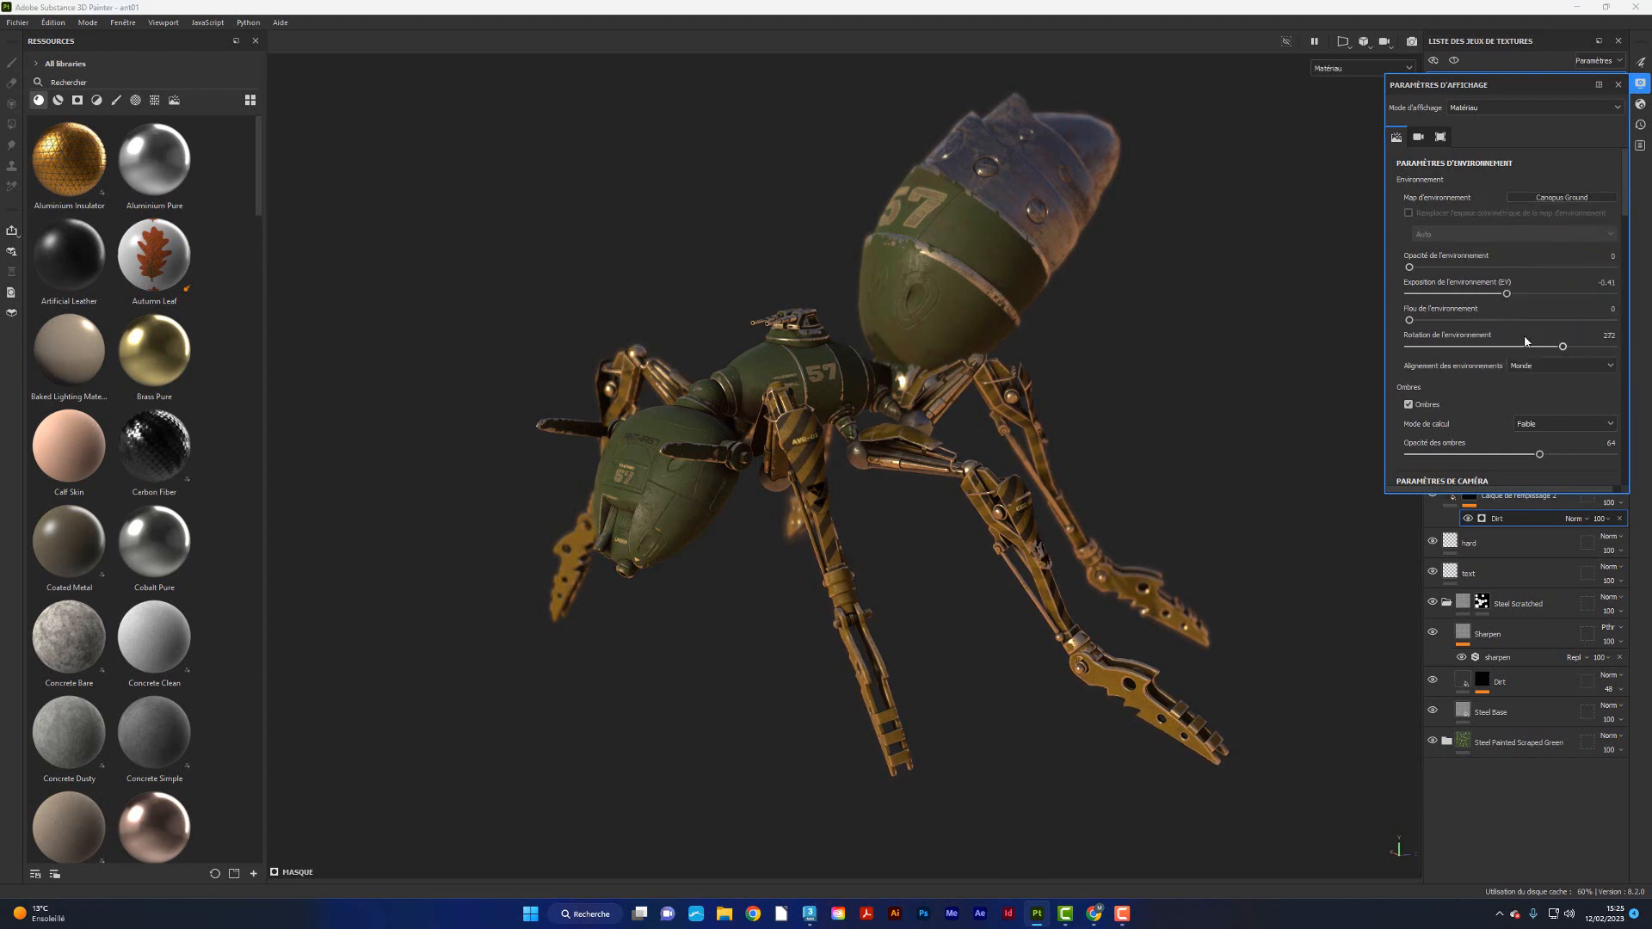
click(1565, 199)
click(1517, 354)
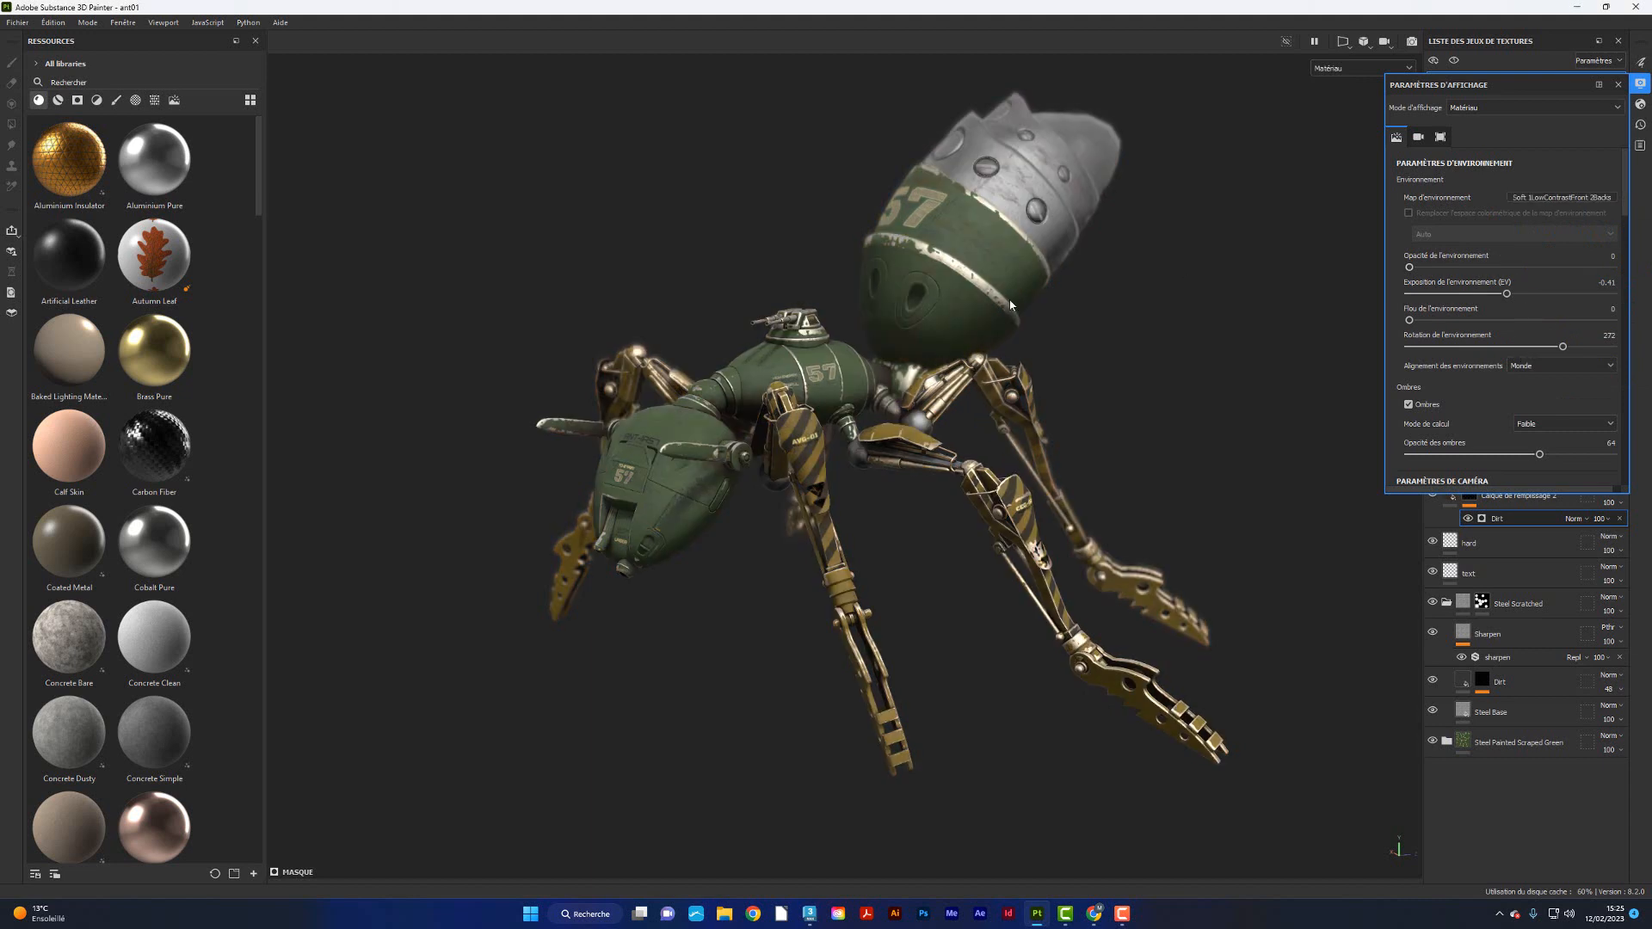
alt+drag(978, 395, 1008, 398)
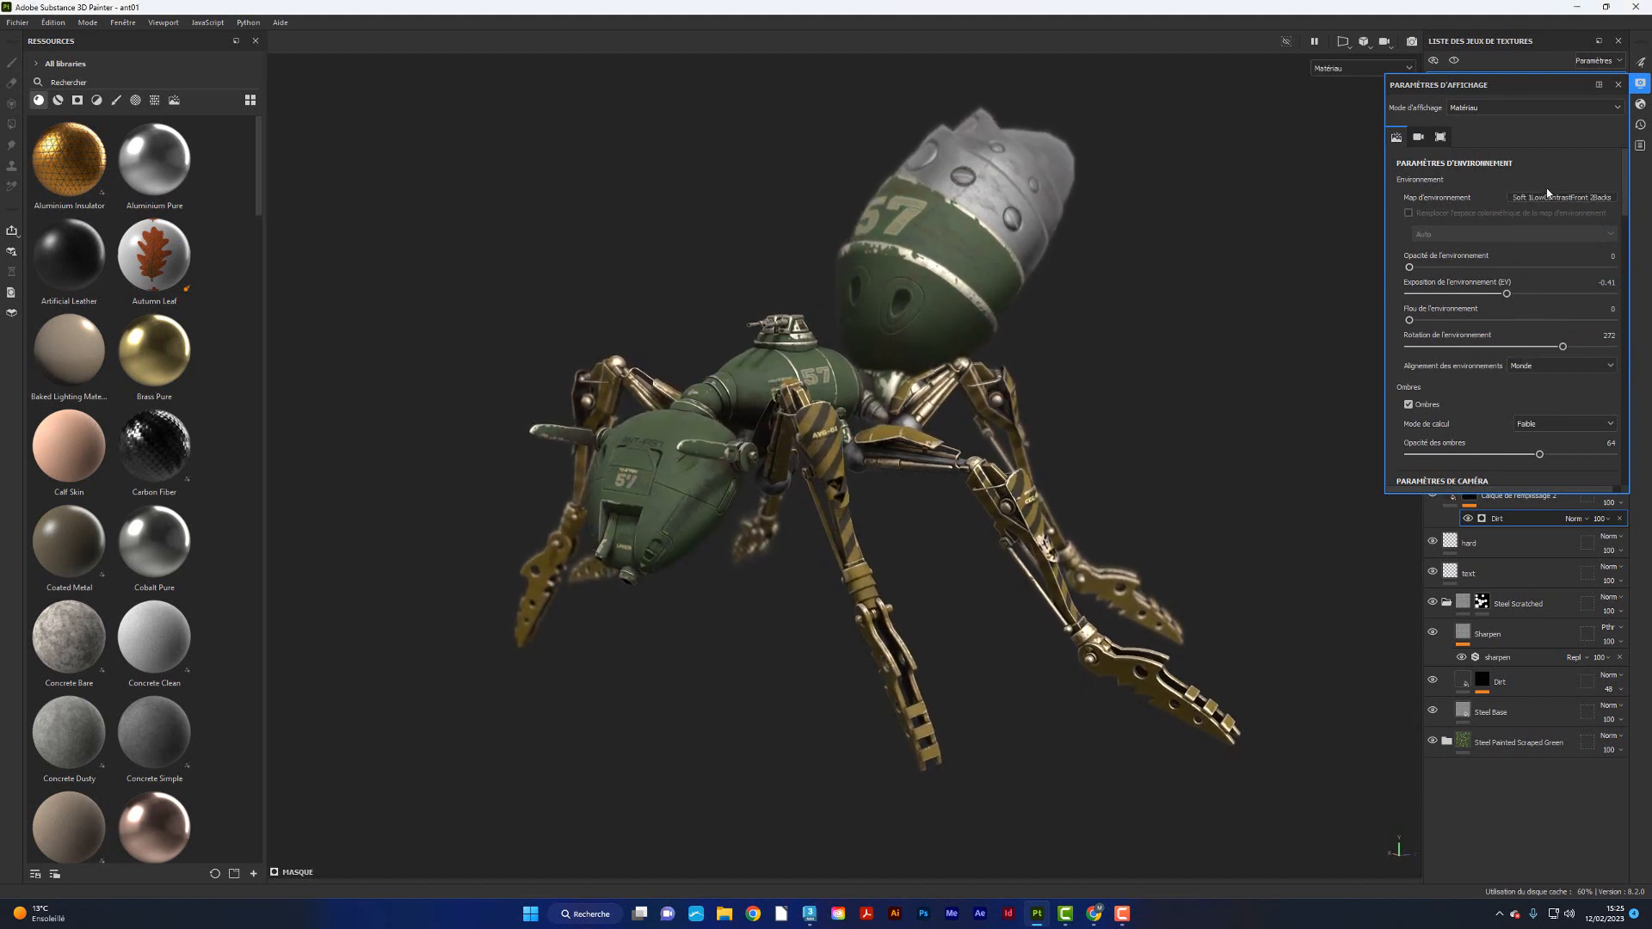
- Set the environment map back to Canopus Ground and adjust the environment rotation to 274
click(1556, 199)
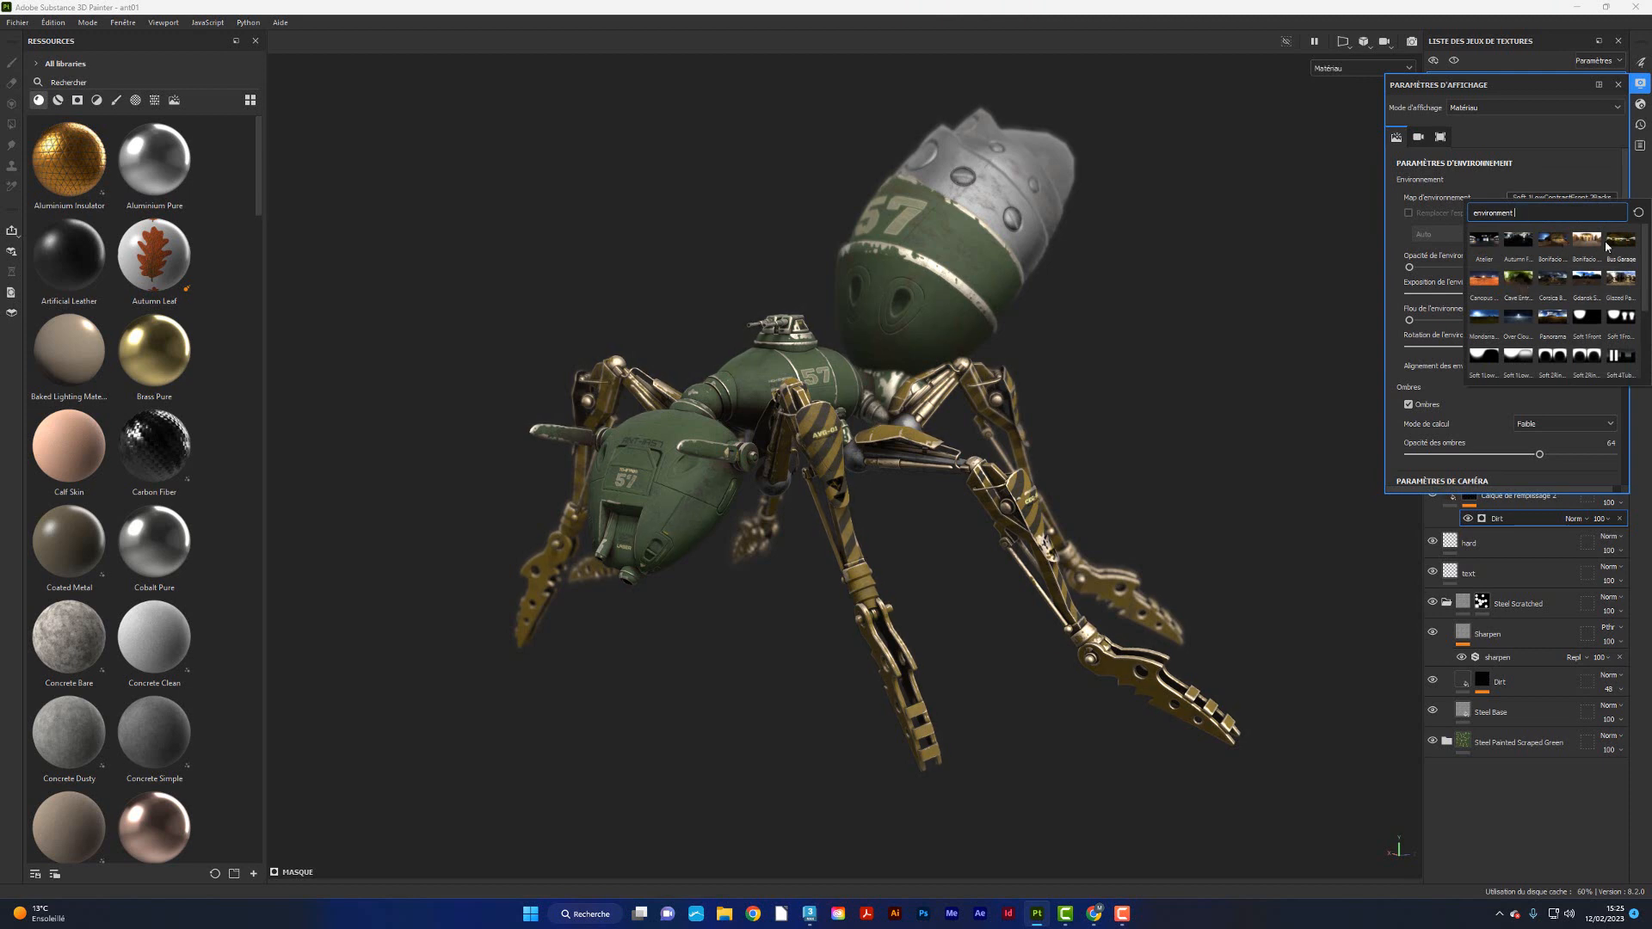
click(1483, 279)
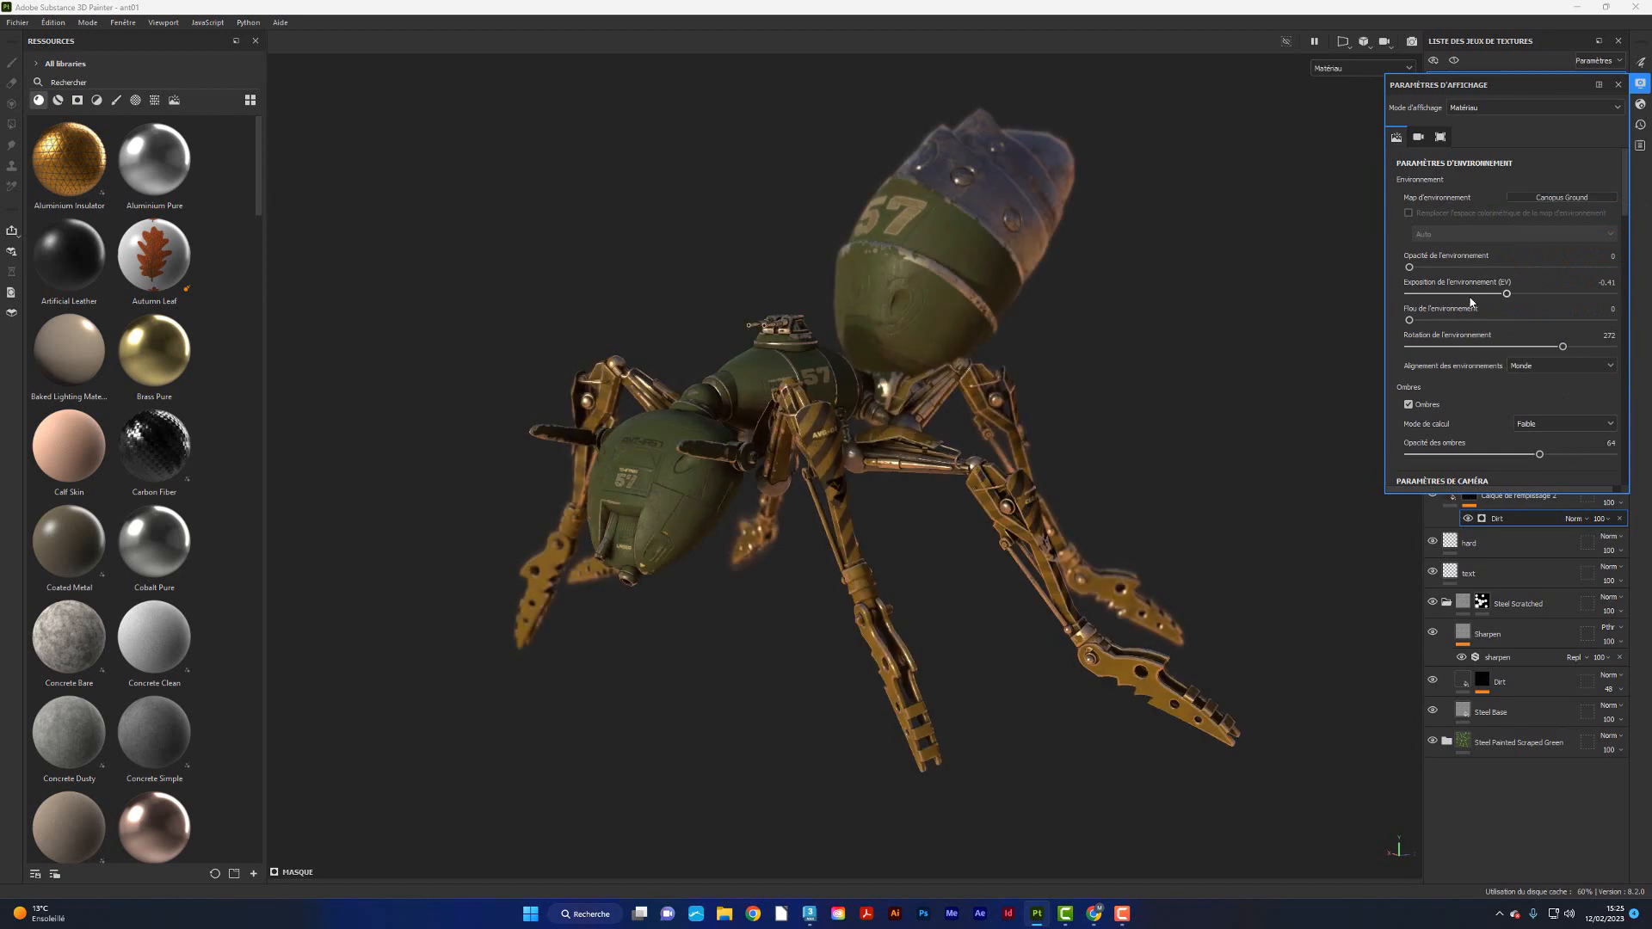
shift+right_drag(1013, 405, 894, 504)
alt+drag(894, 498, 927, 502)
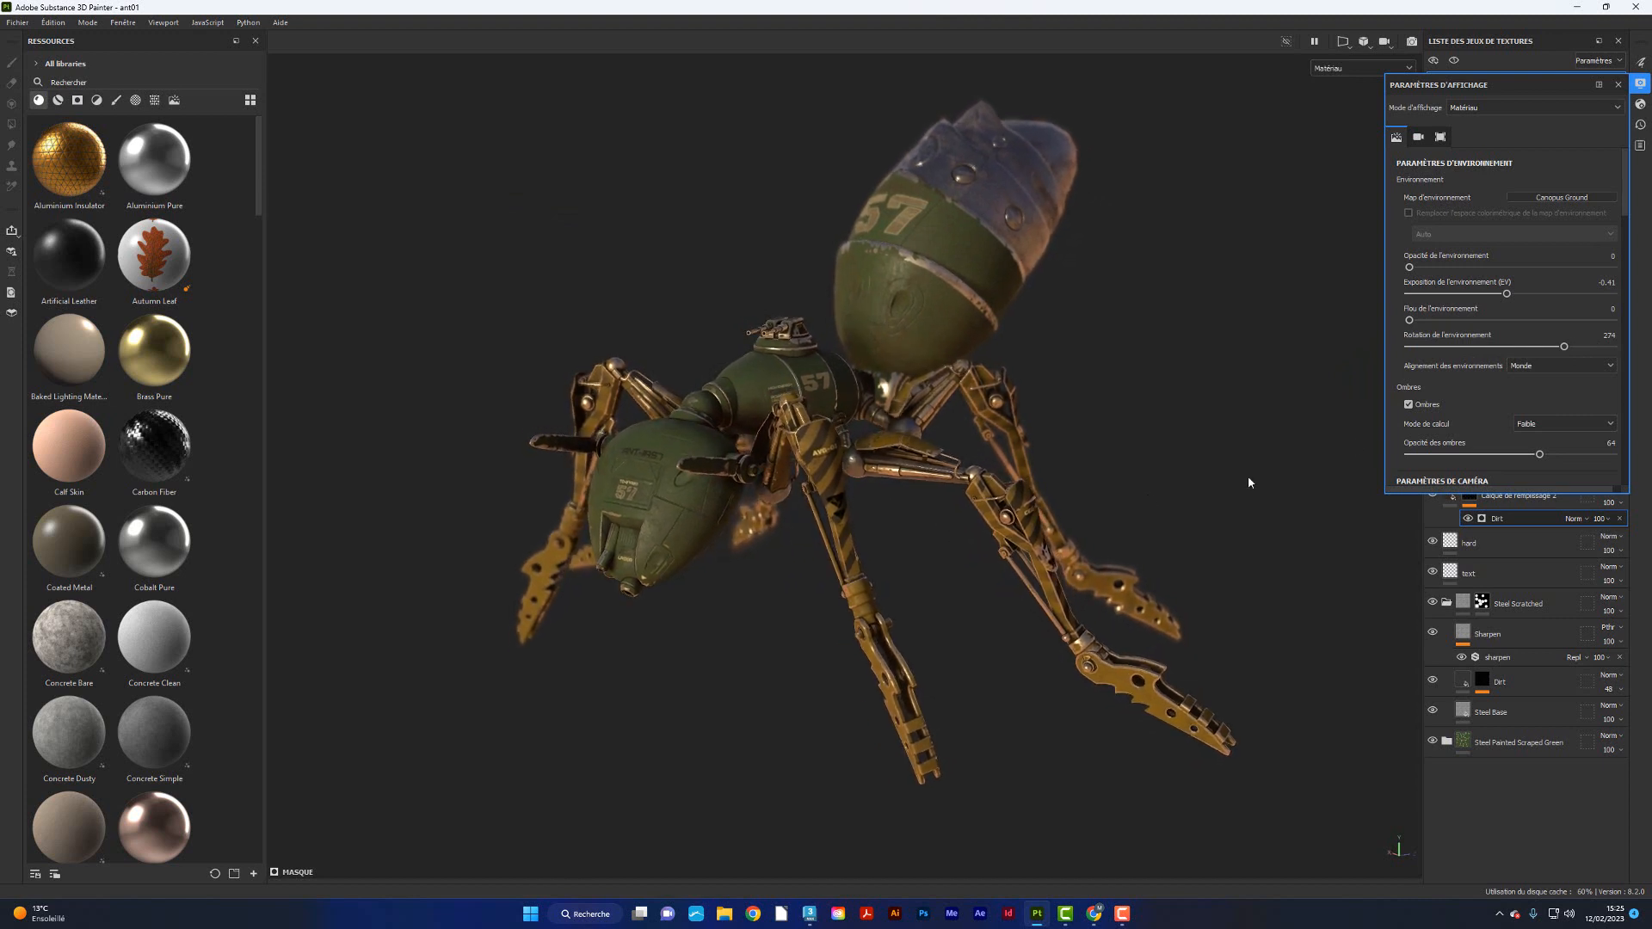
- Test a 5-degree camera field of view and settle on 26 degrees
scroll(1626, 227, down, 3)
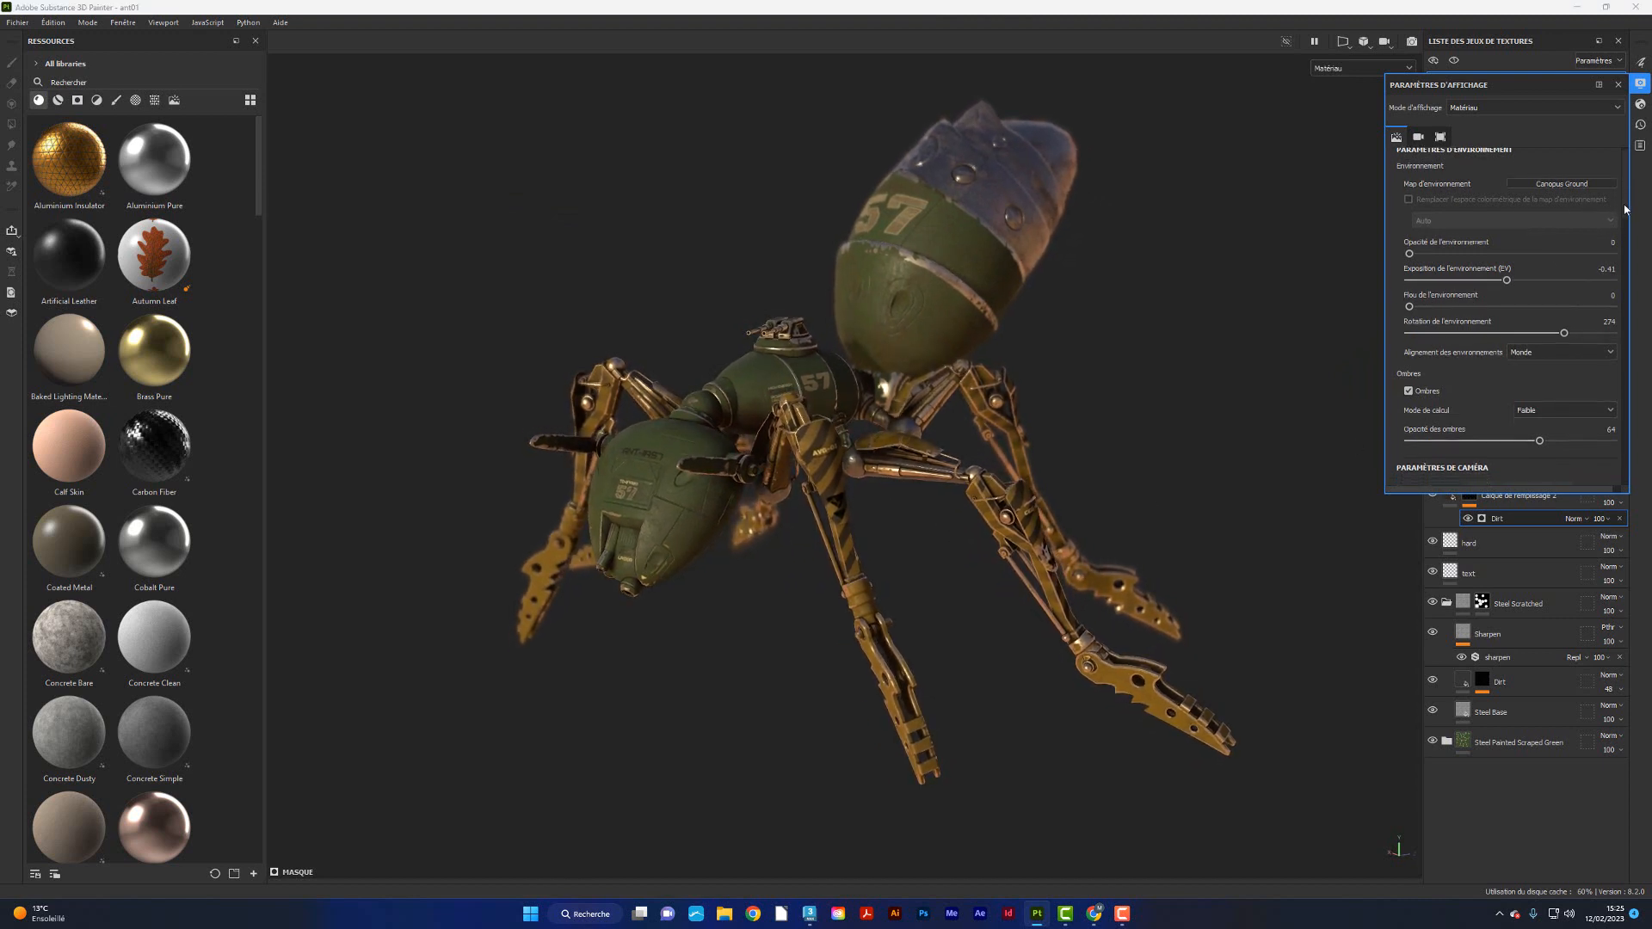
scroll(1630, 228, down, 5)
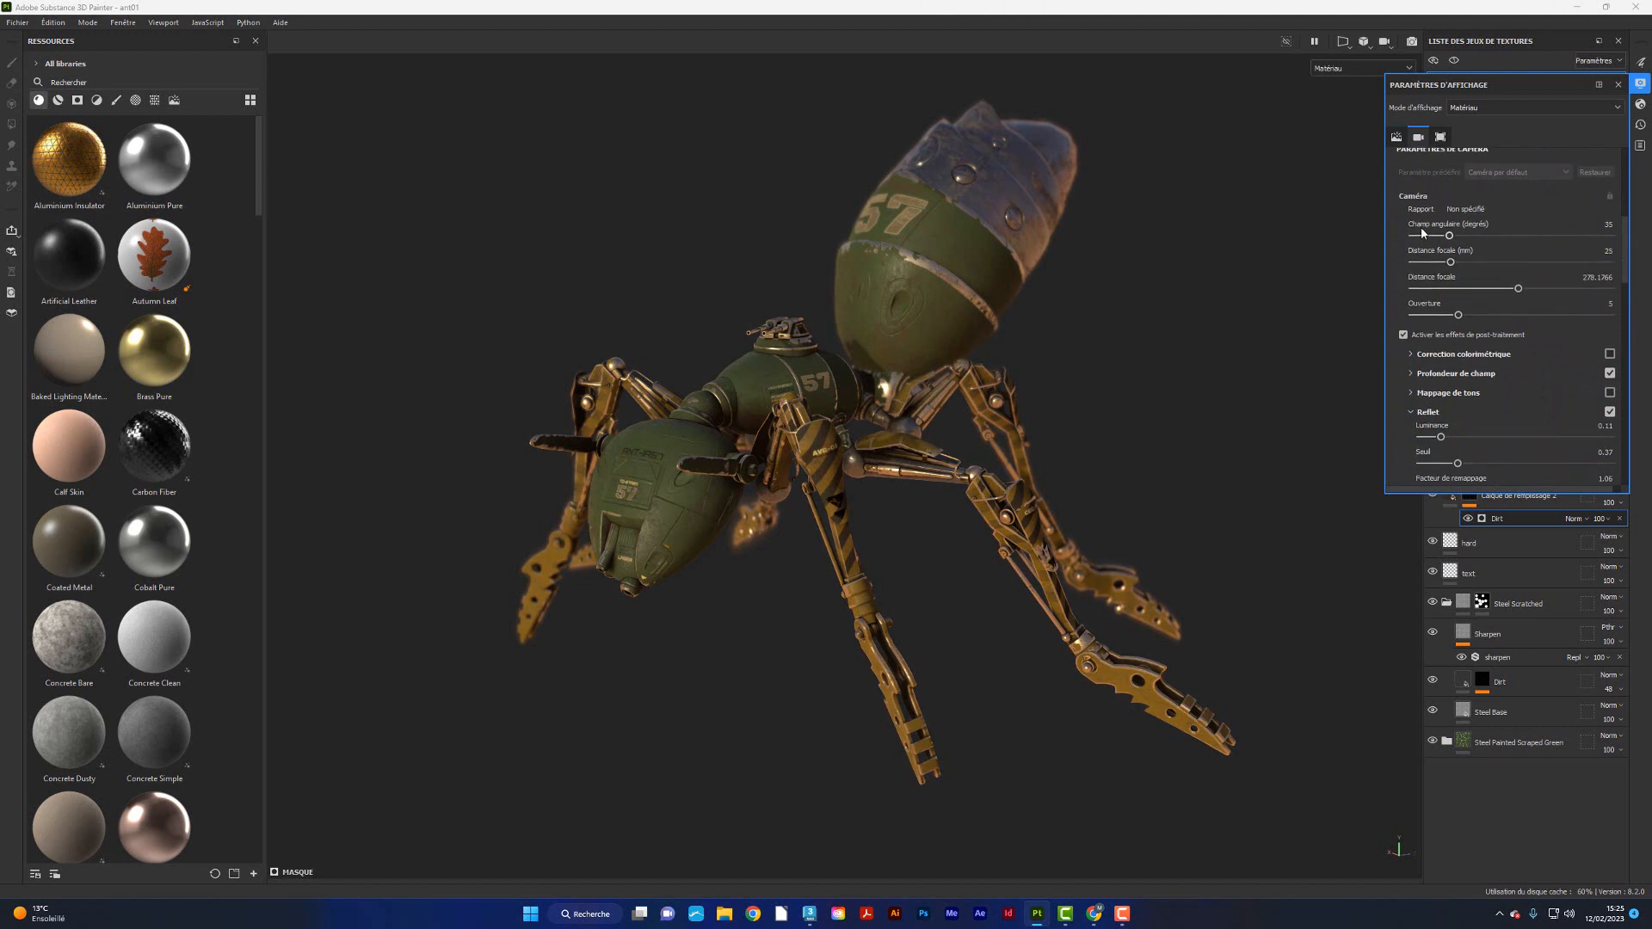
drag(1451, 237, 1416, 256)
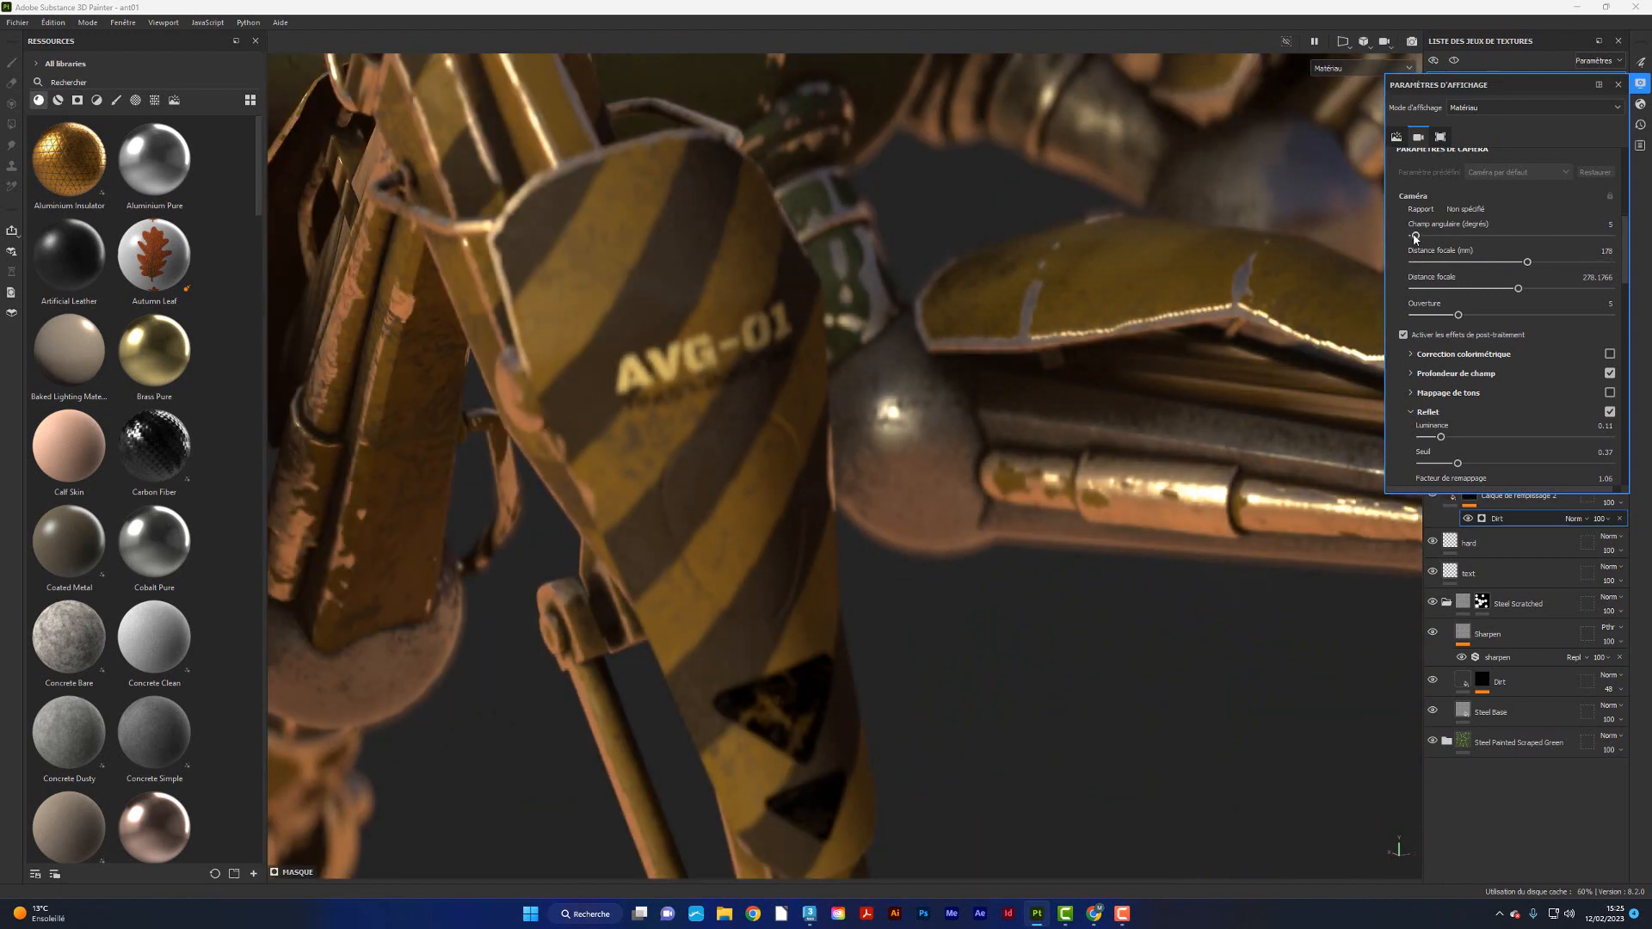
drag(1415, 236, 1439, 248)
alt+drag(980, 516, 962, 482)
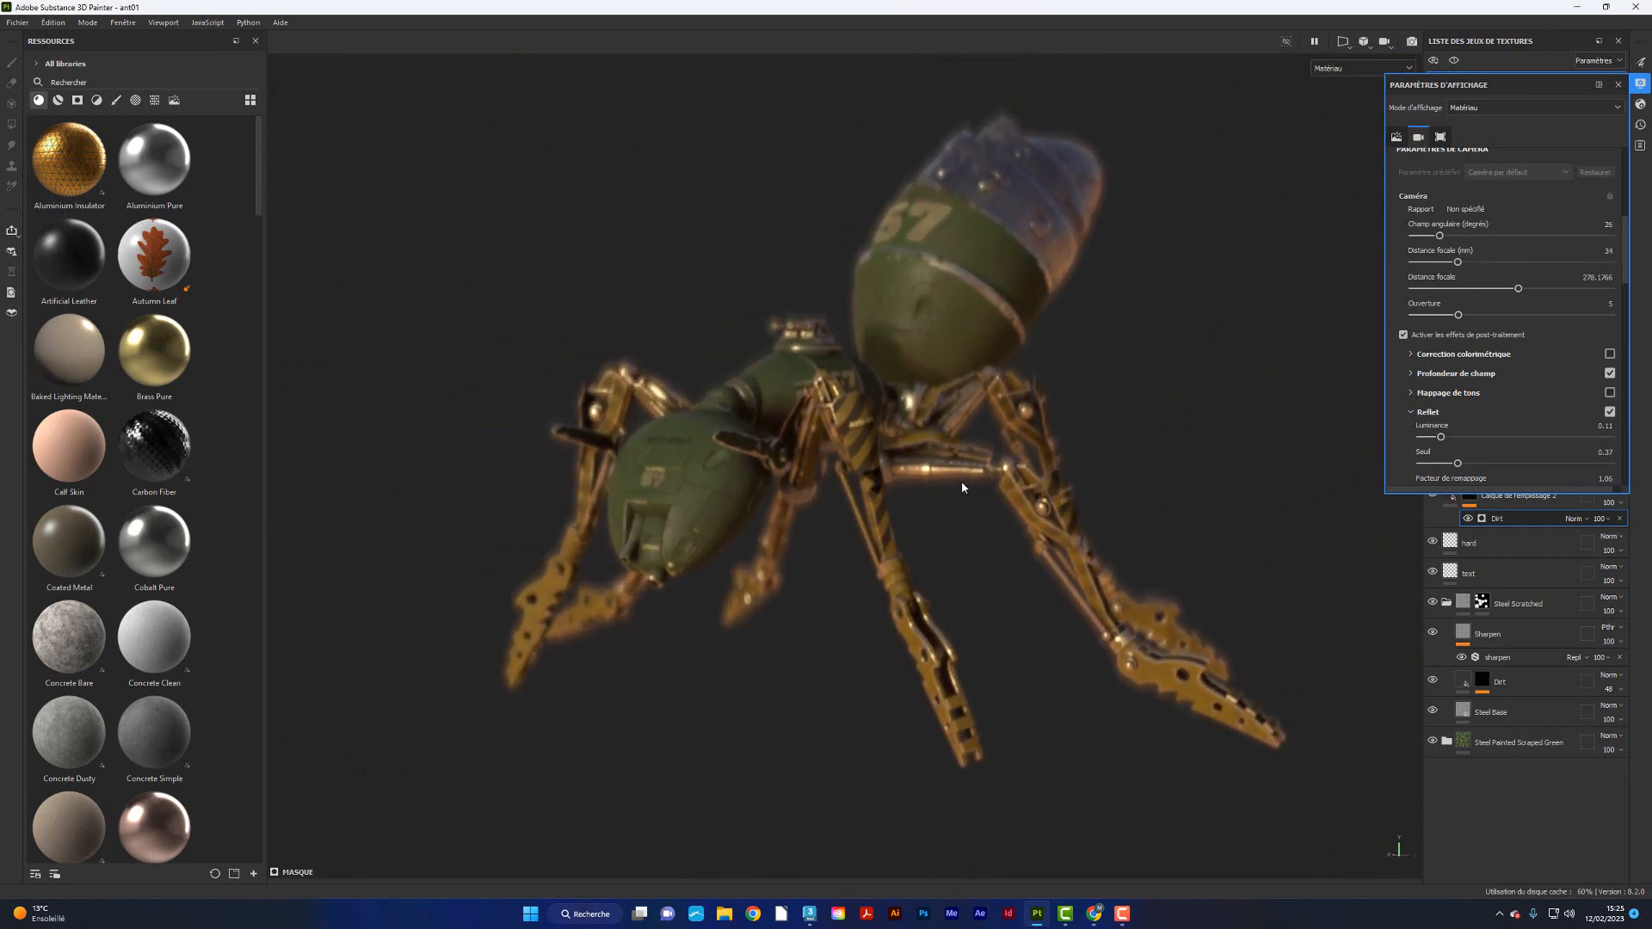
- Compare the render with all post-processing effects off and on, and disable depth of field and glare (Reflet)
click(1404, 335)
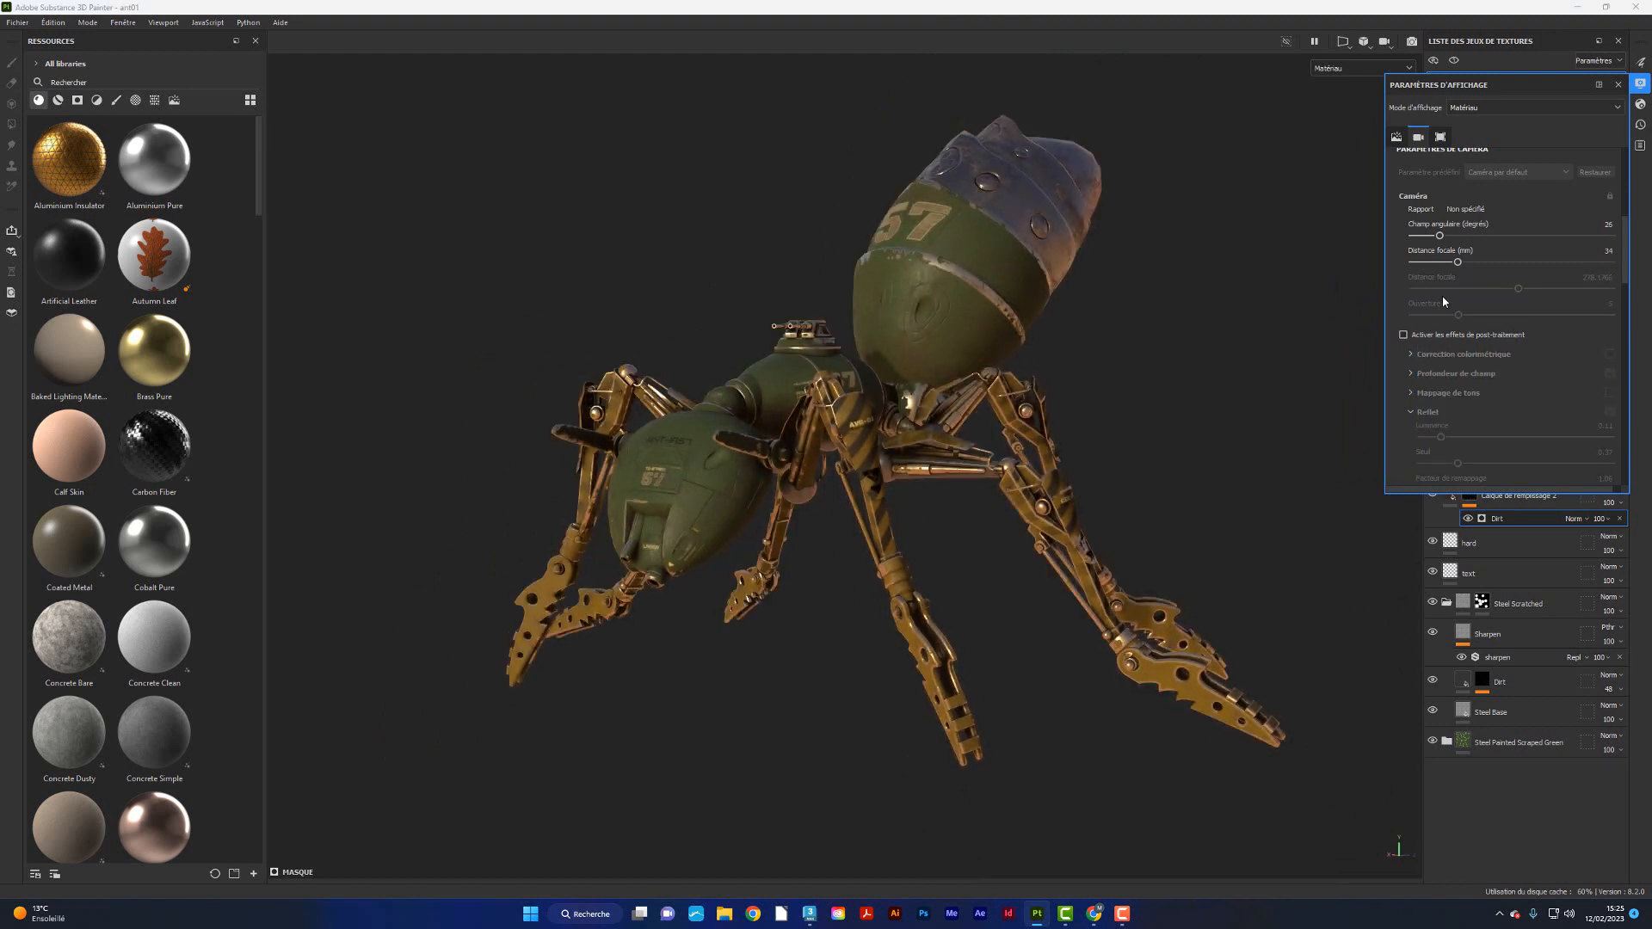
click(1404, 335)
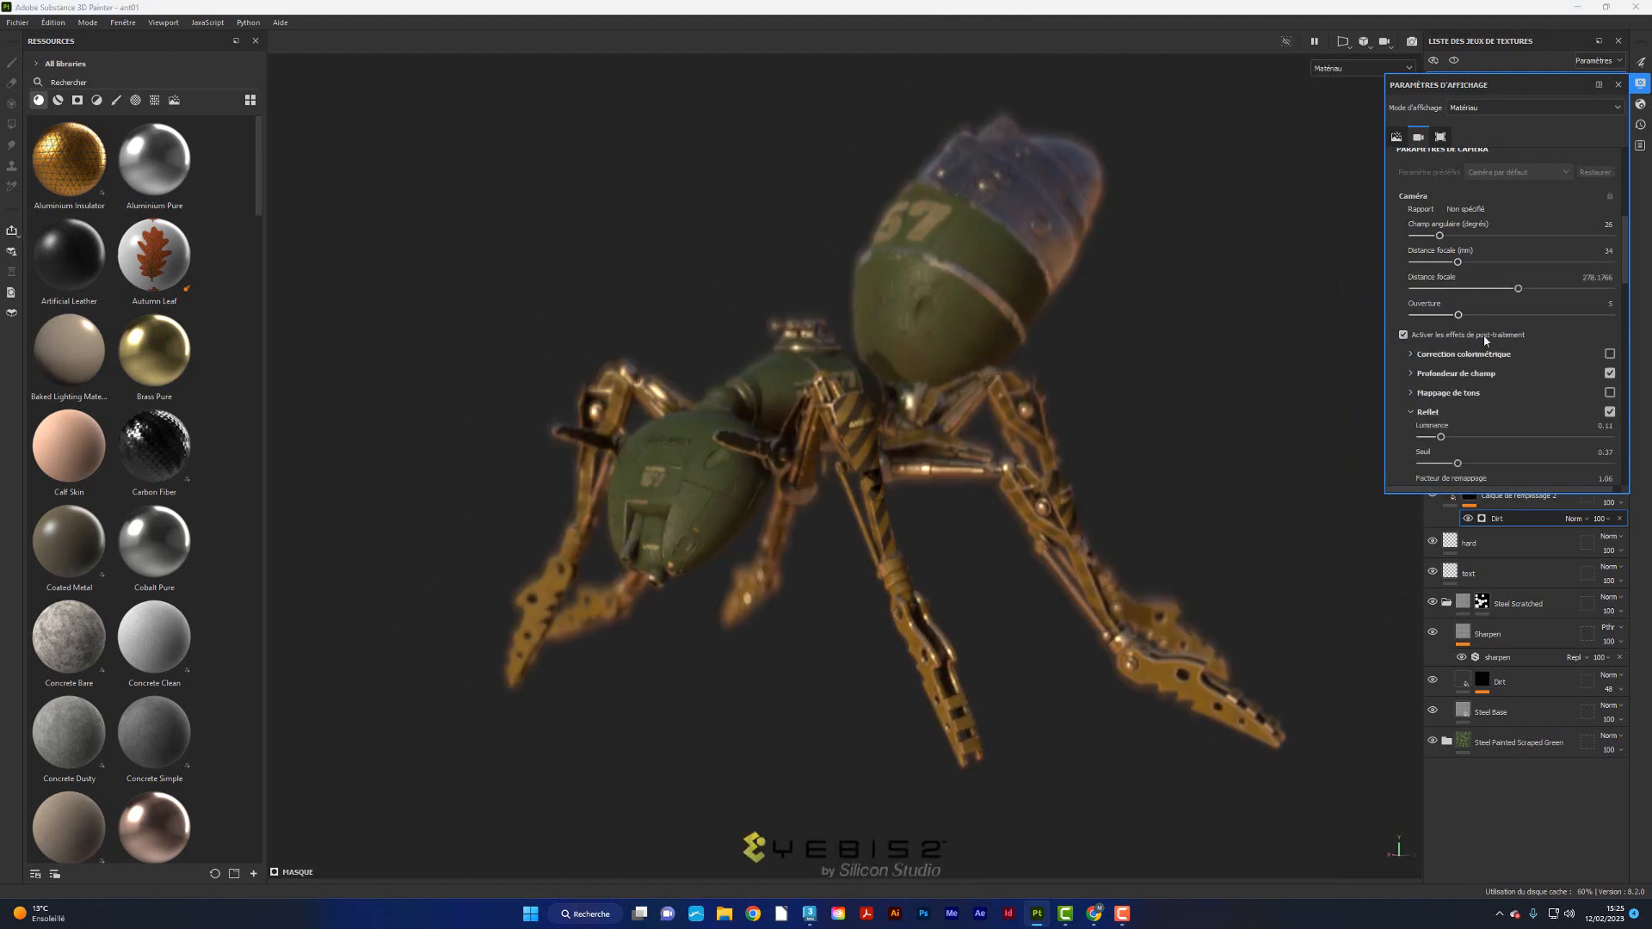
click(1607, 373)
click(1609, 412)
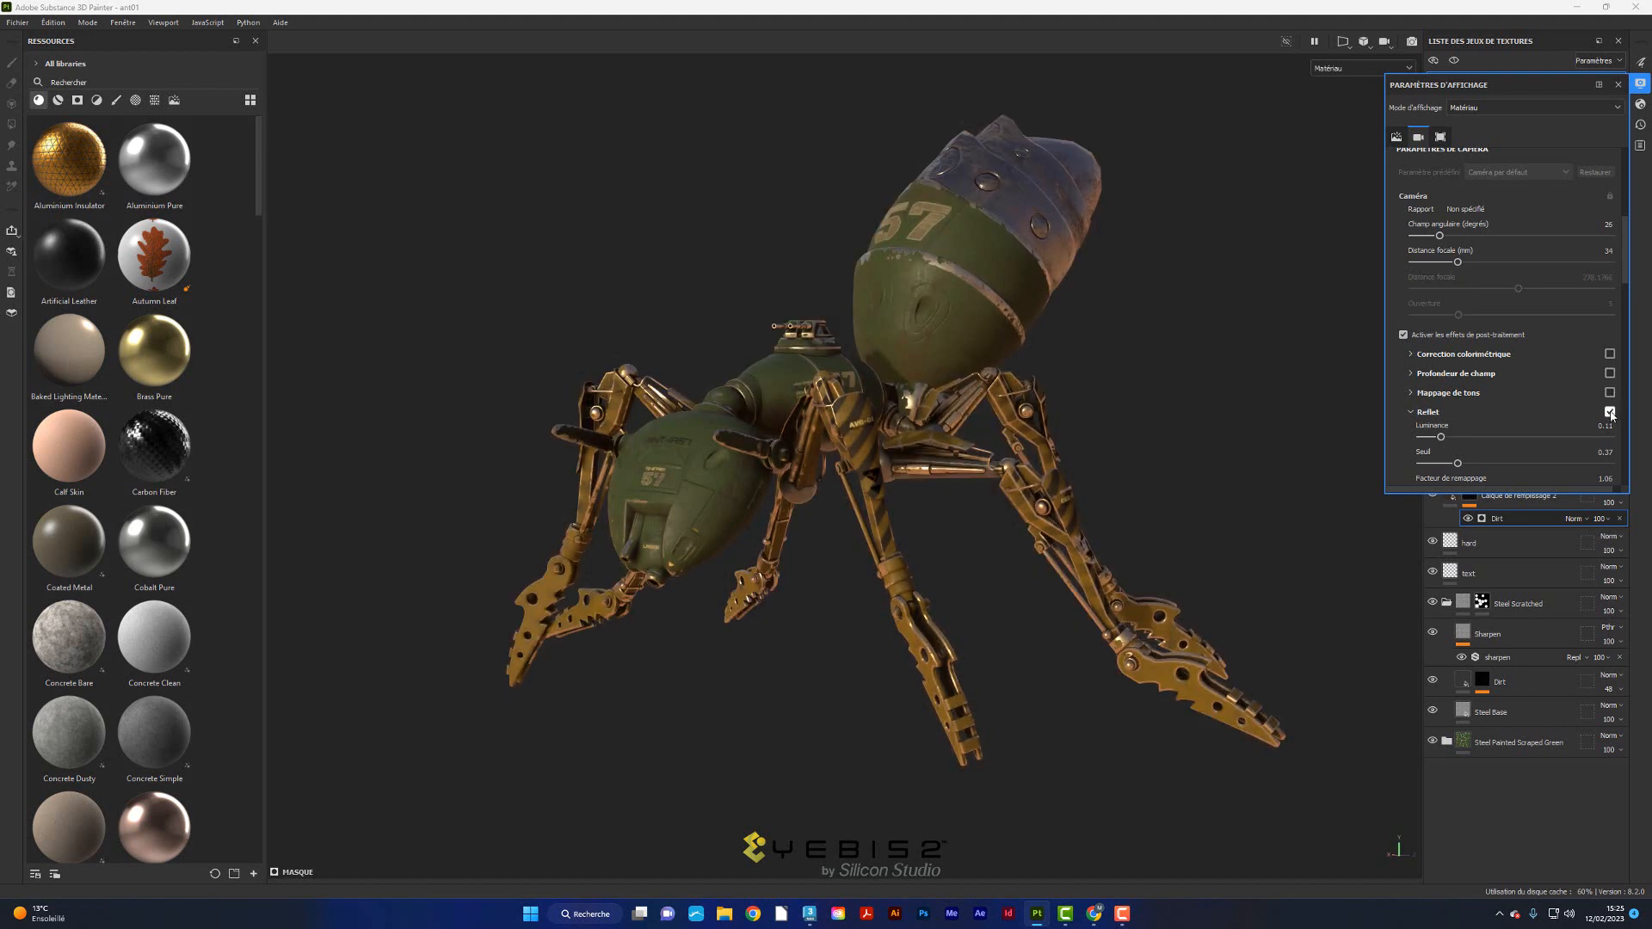
- Re-enable depth of field and lower the camera aperture to about 3.9
click(1609, 373)
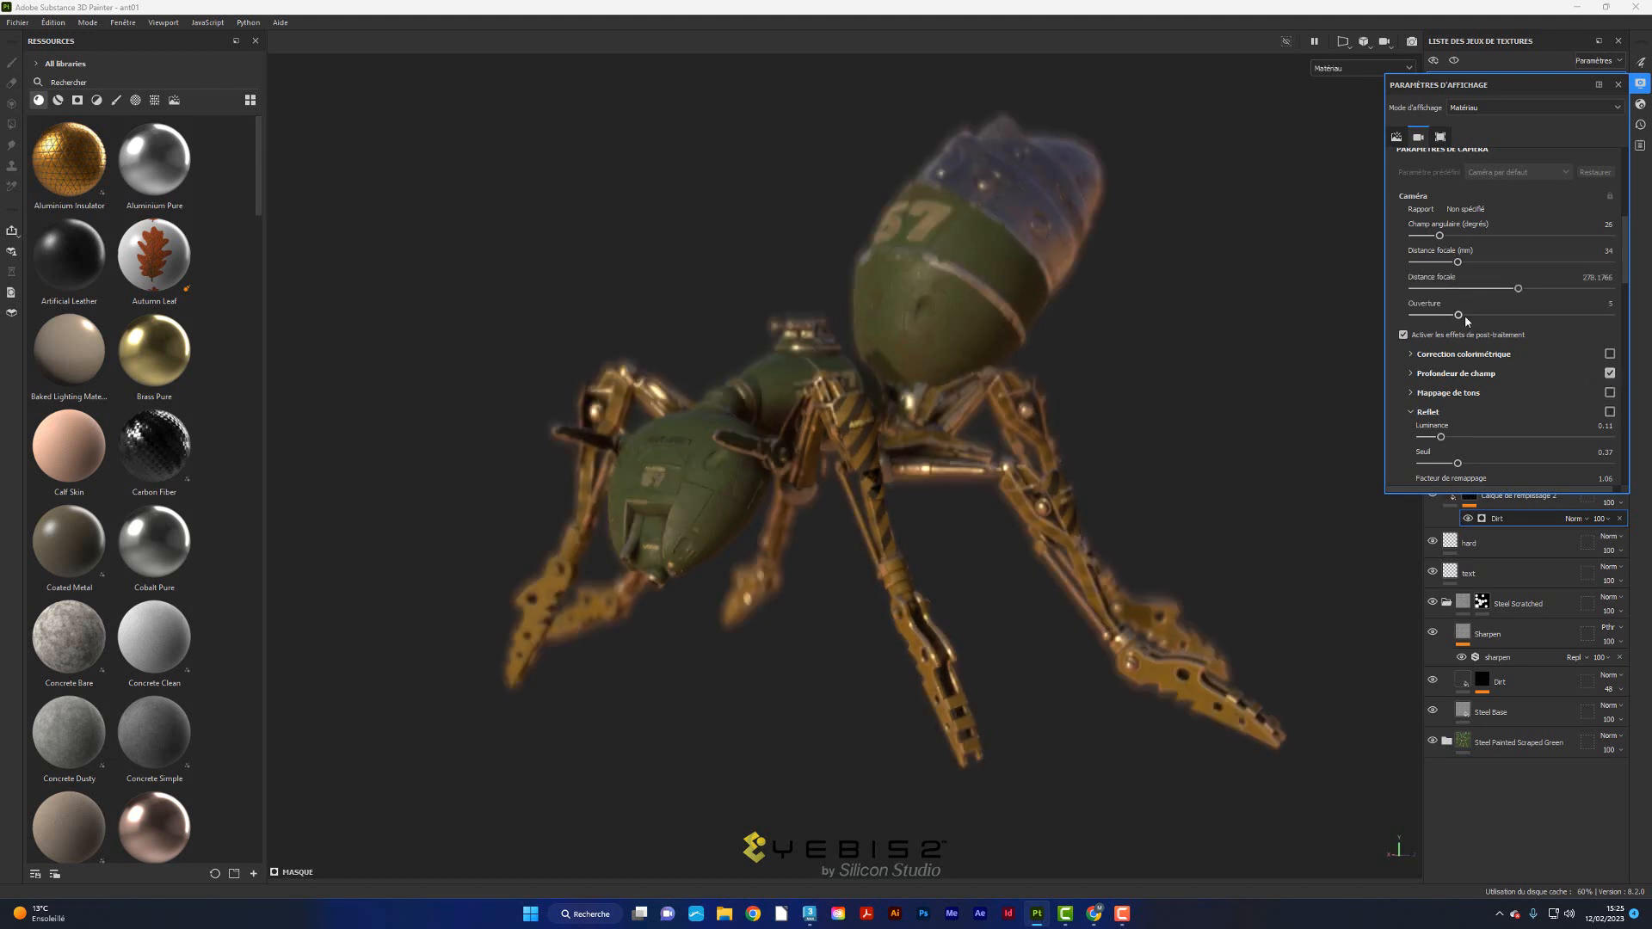
mouse_move(1459, 318)
mouse_down()
mouse_move(1434, 318)
mouse_move(1486, 316)
mouse_move(1412, 321)
mouse_move(1469, 317)
mouse_move(1431, 321)
mouse_move(1453, 319)
mouse_up()
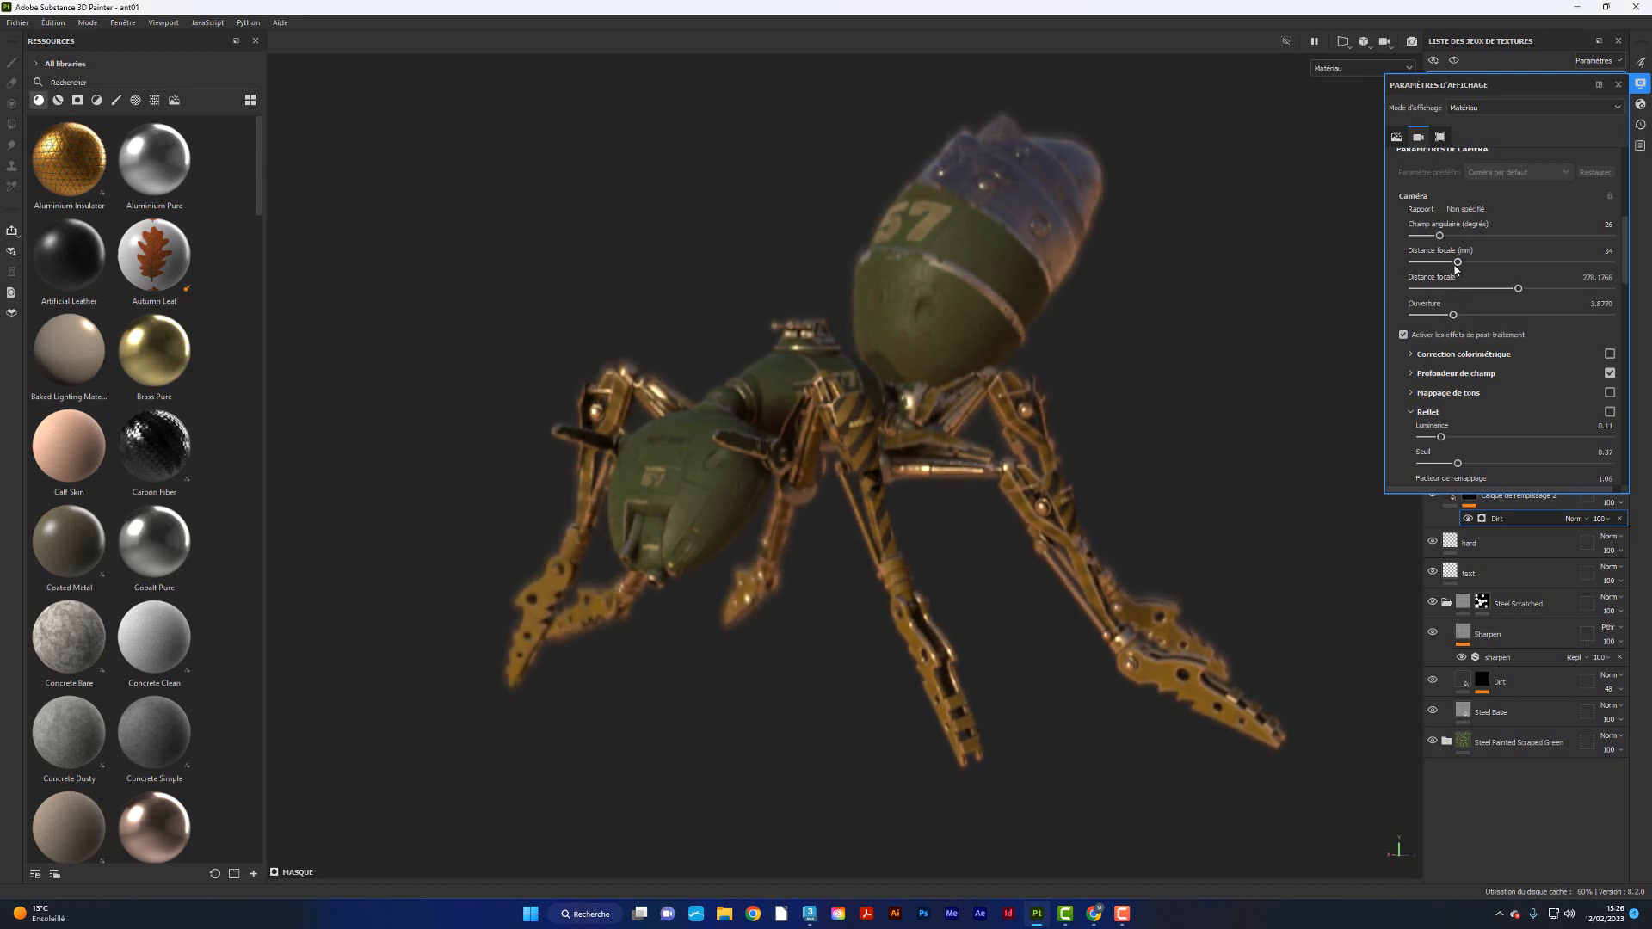
- Set the camera's focus distance to about 366, test a much larger aperture and settle on a slightly raised one
mouse_move(1518, 290)
mouse_down()
mouse_move(1492, 291)
mouse_move(1529, 295)
mouse_up()
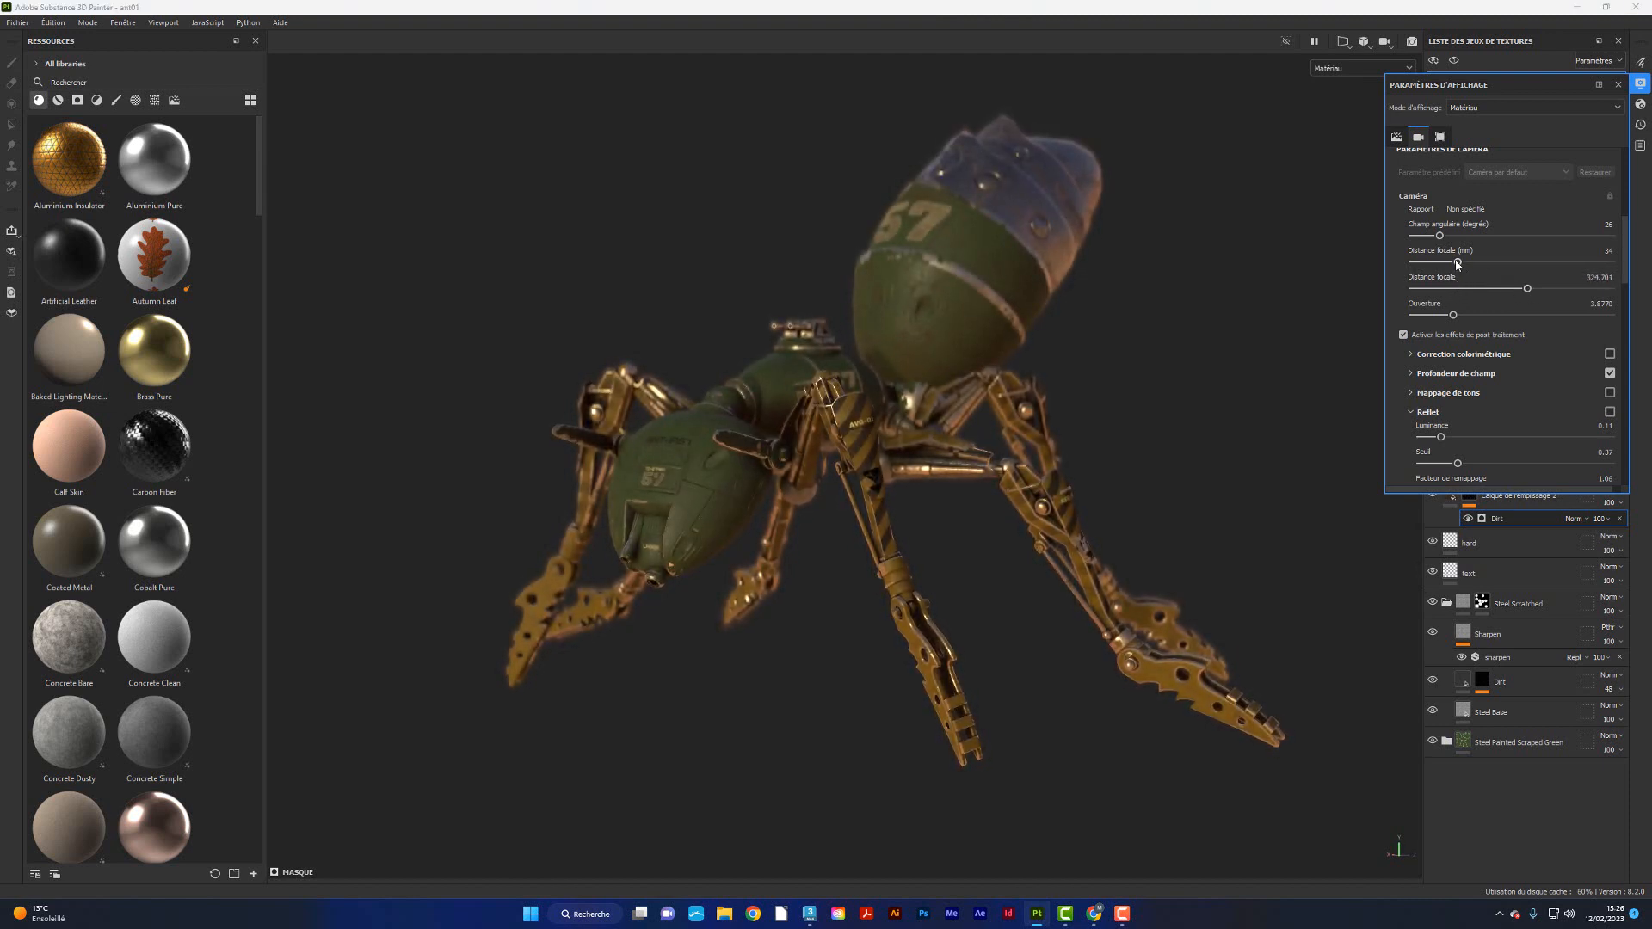
drag(1527, 289, 1551, 291)
drag(1453, 315, 1536, 296)
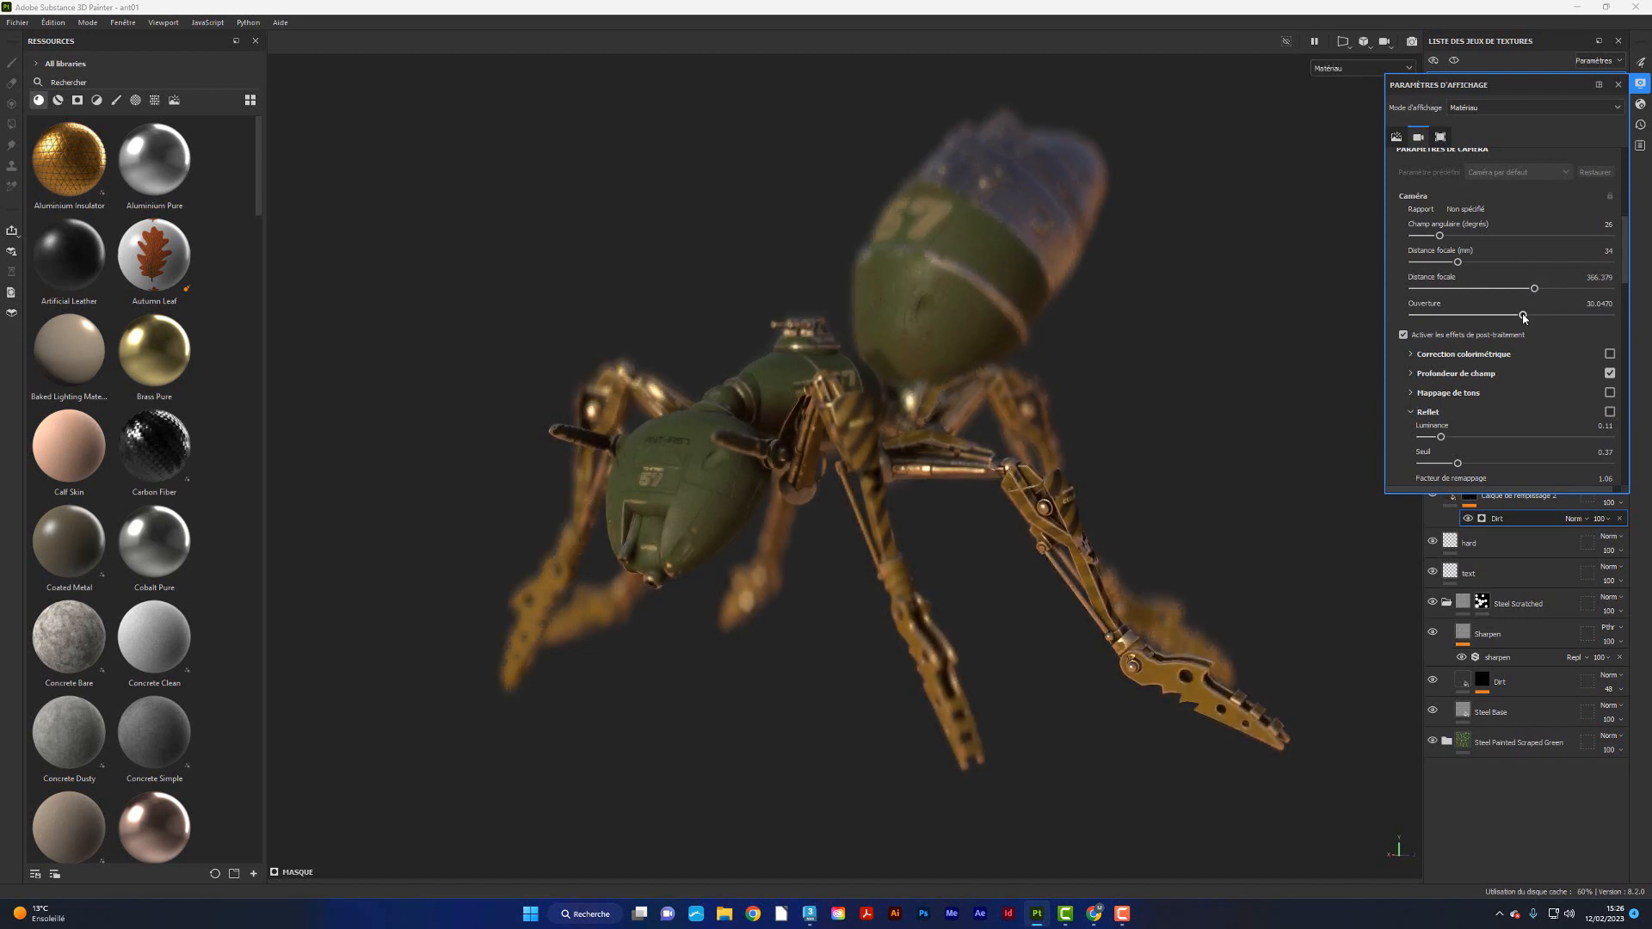
drag(1524, 318, 1467, 325)
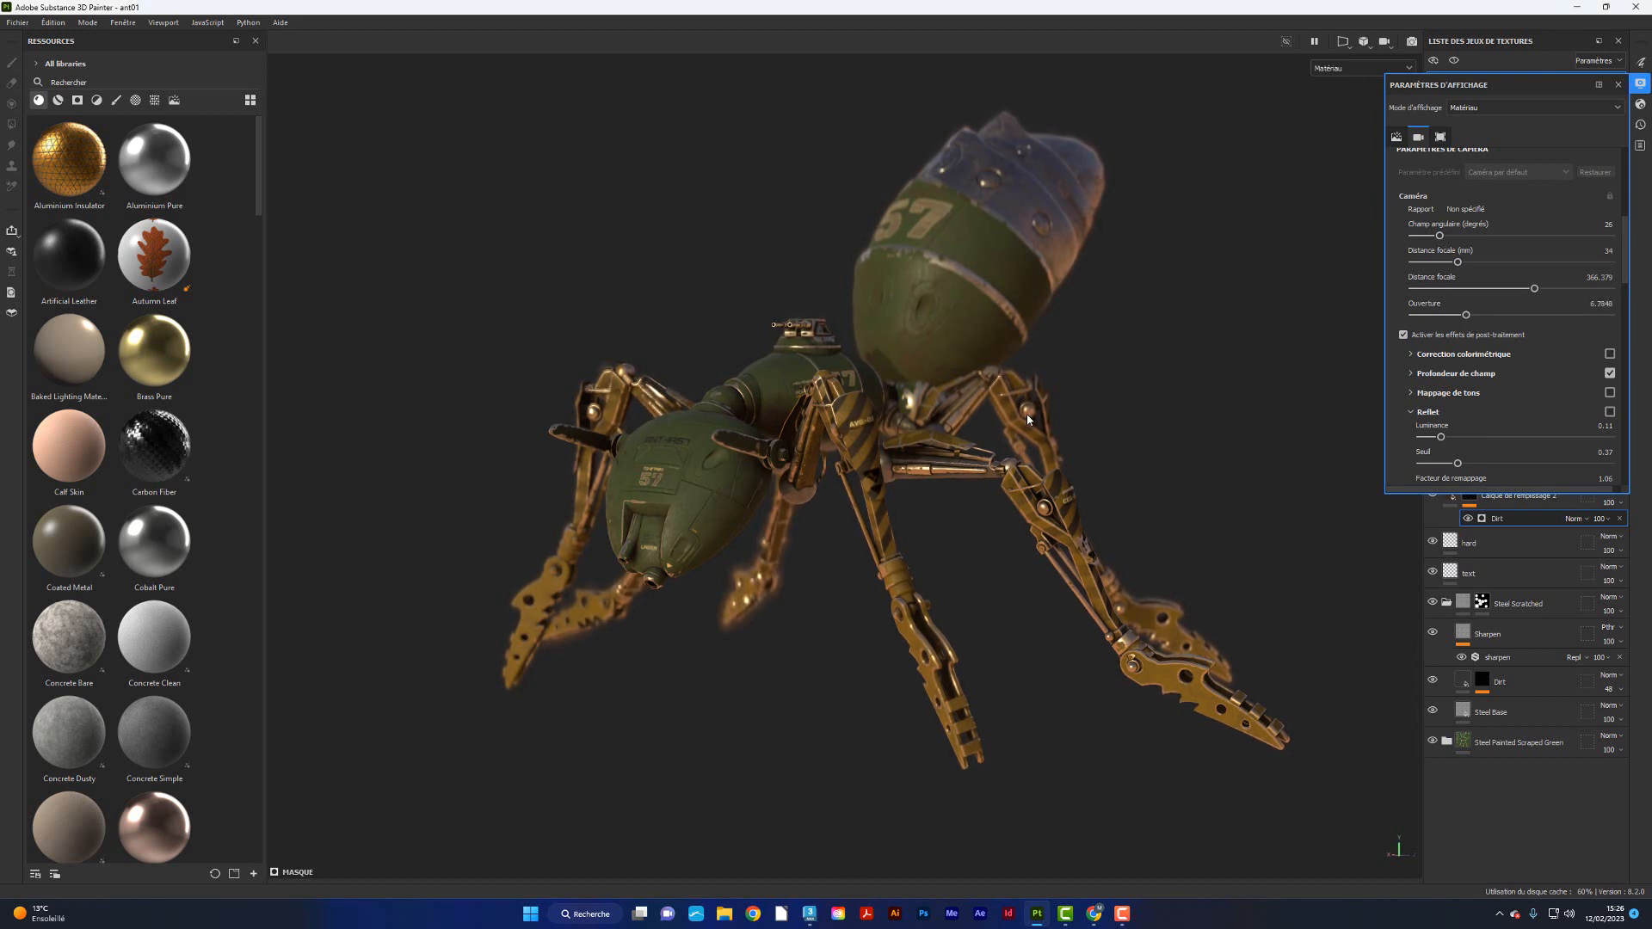
mouse_move(1052, 425)
alt+mouse_down()
mouse_move(1013, 443)
mouse_move(1036, 442)
alt+mouse_up()
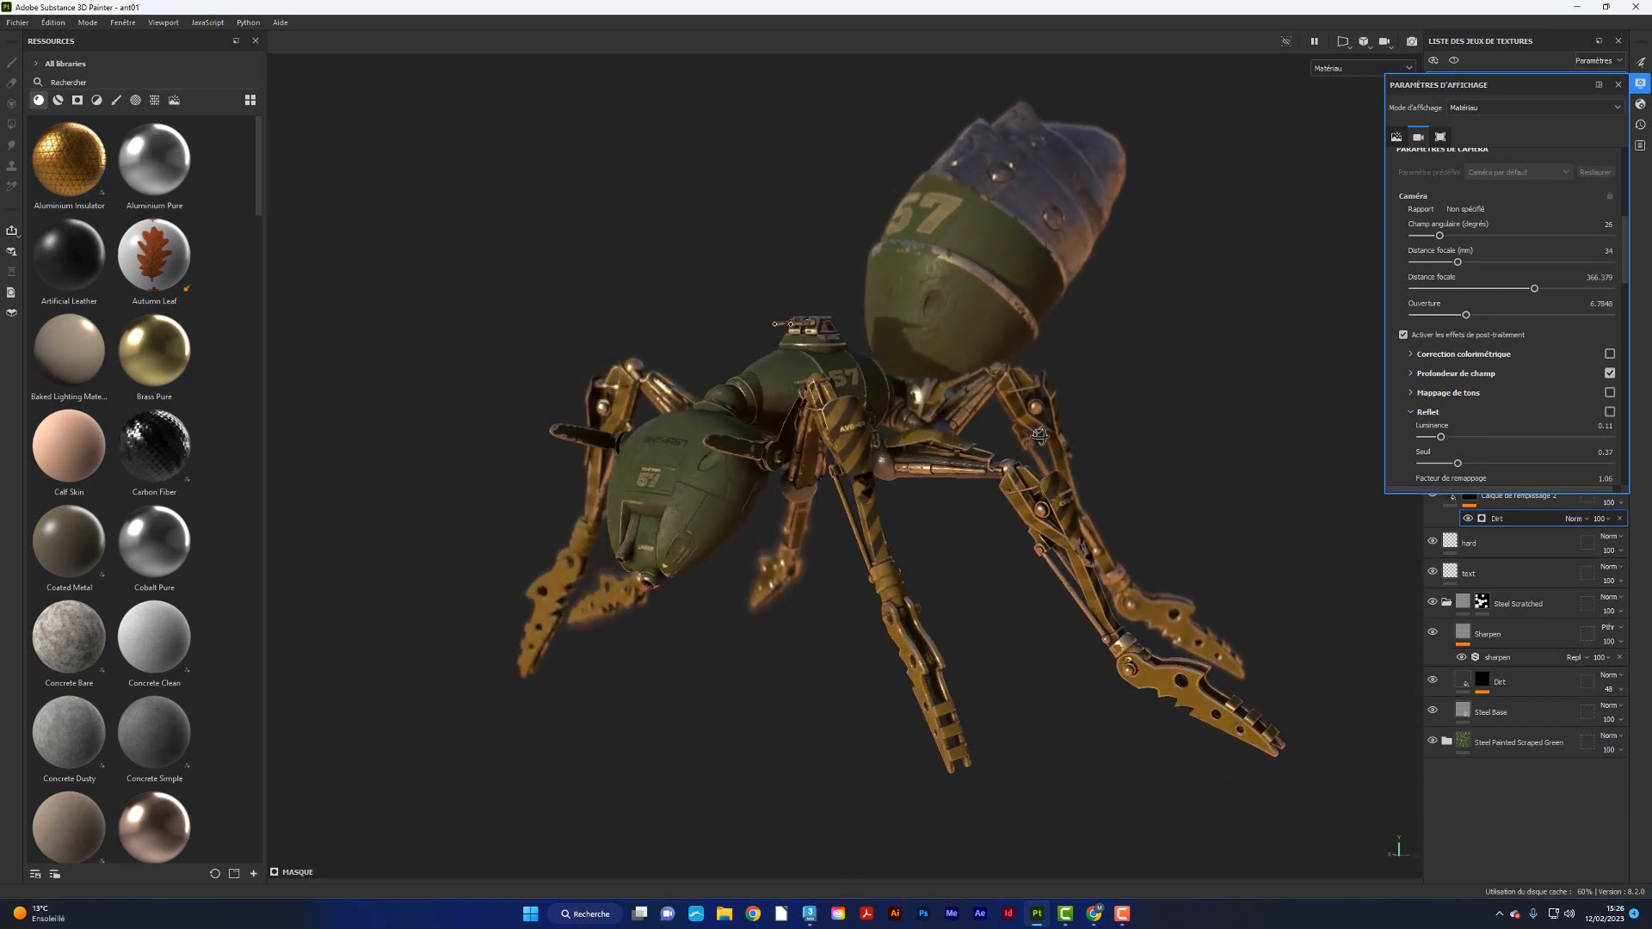
- Turn off depth of field, enable colour correction (Correction colorimétrique) and review its adjustment settings
click(1609, 373)
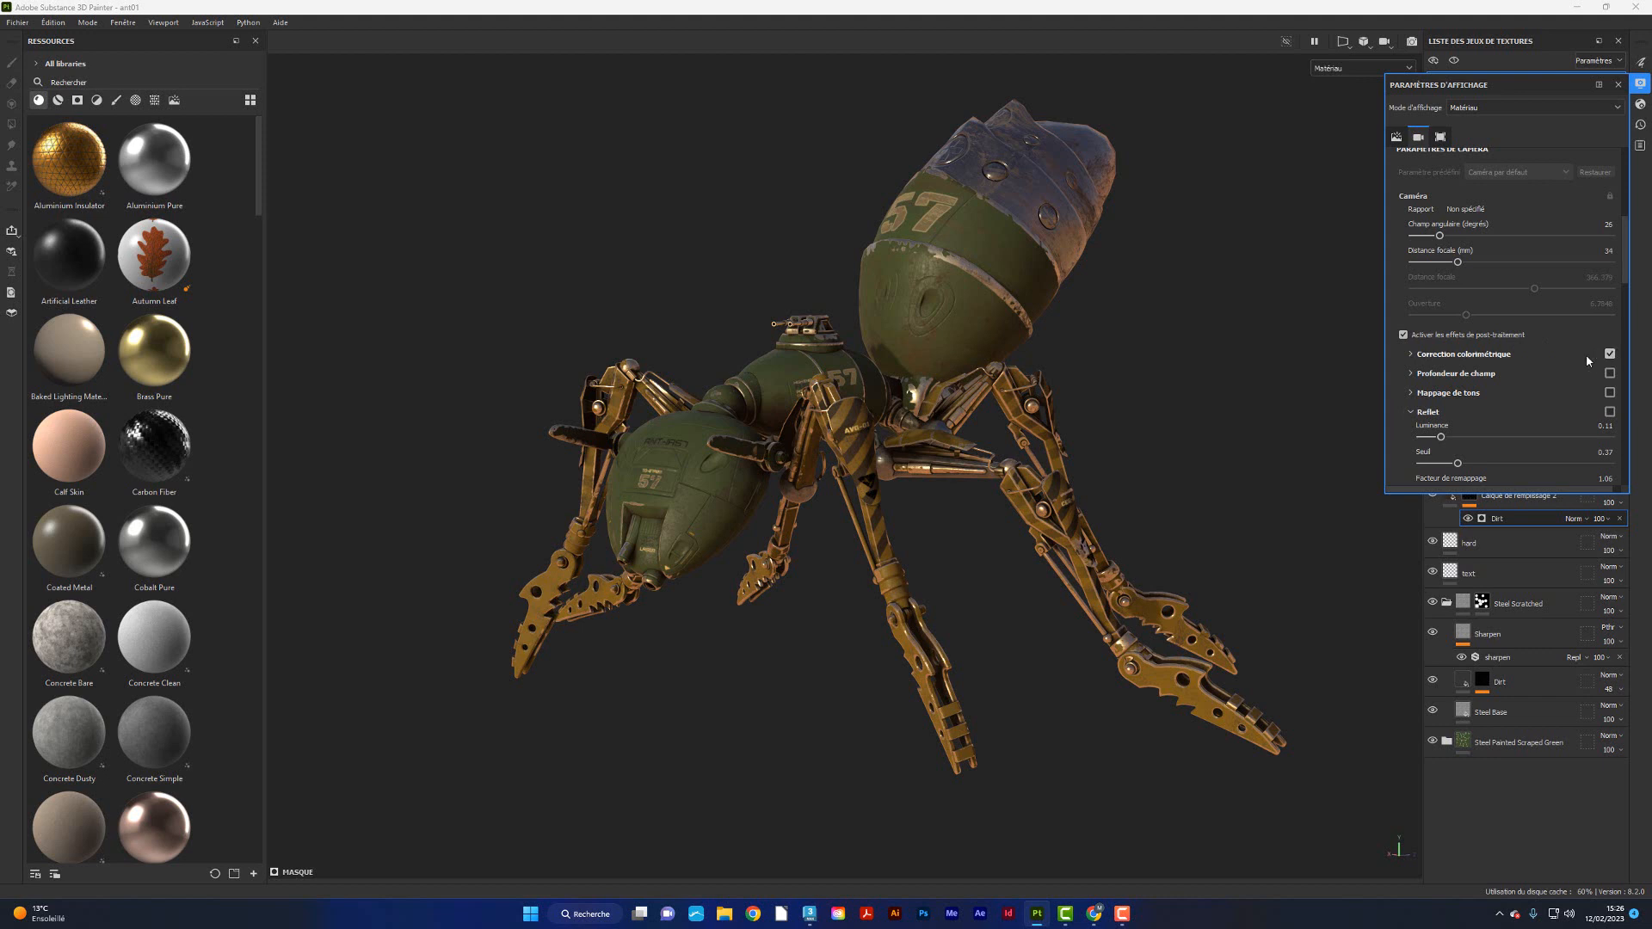
click(1415, 355)
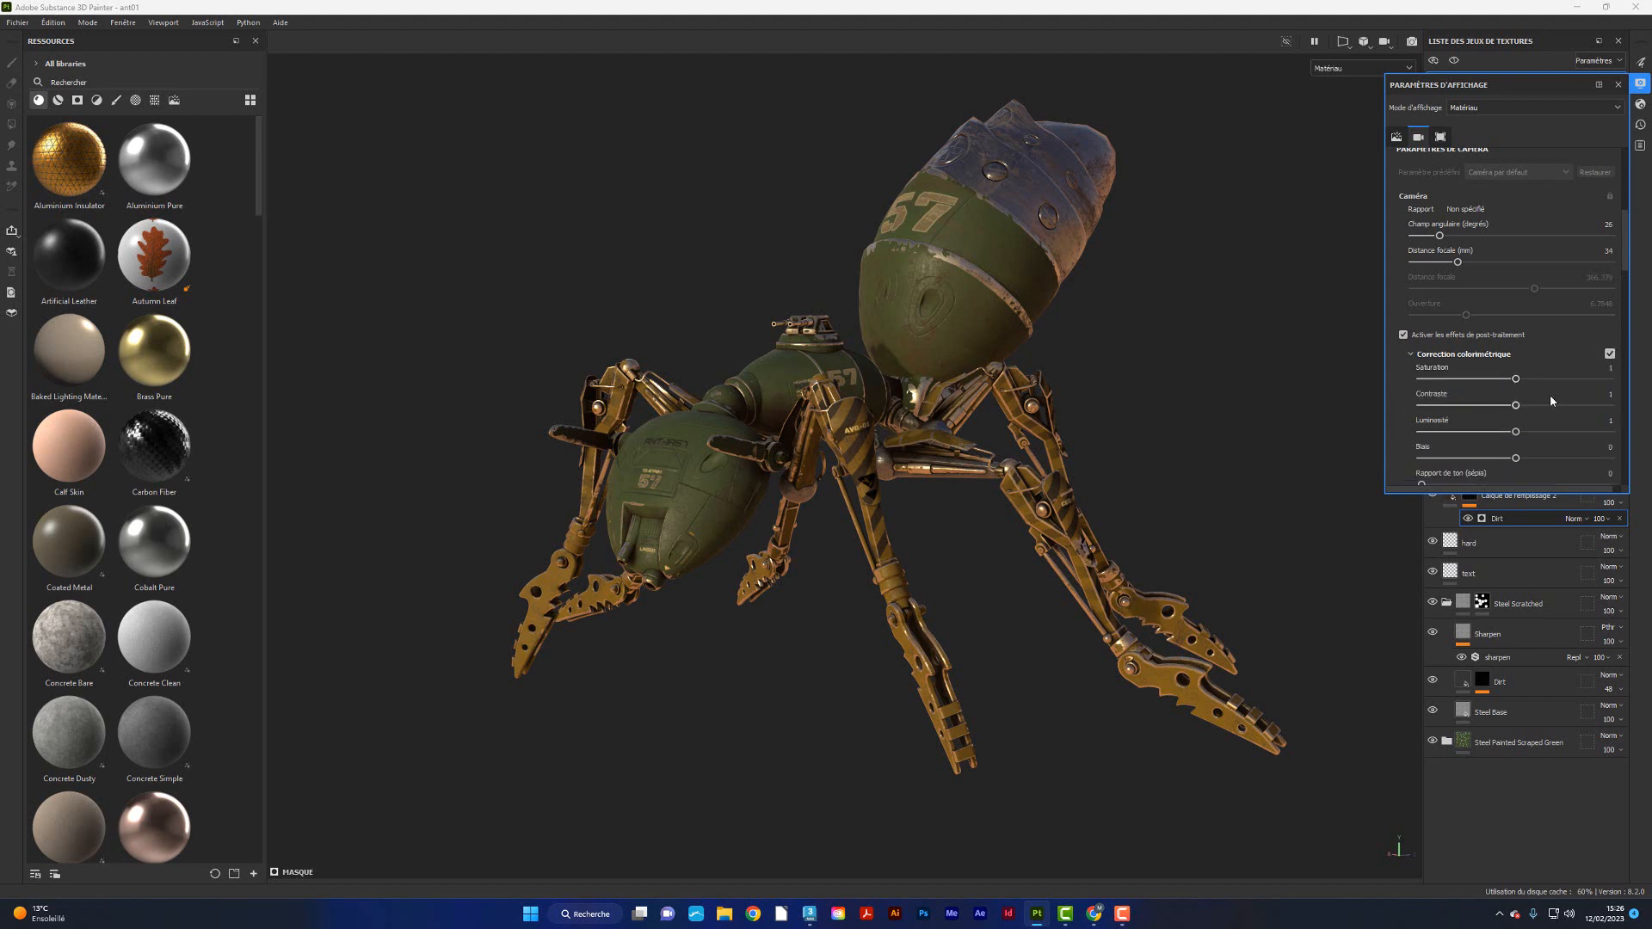
scroll(1549, 401, down, 3)
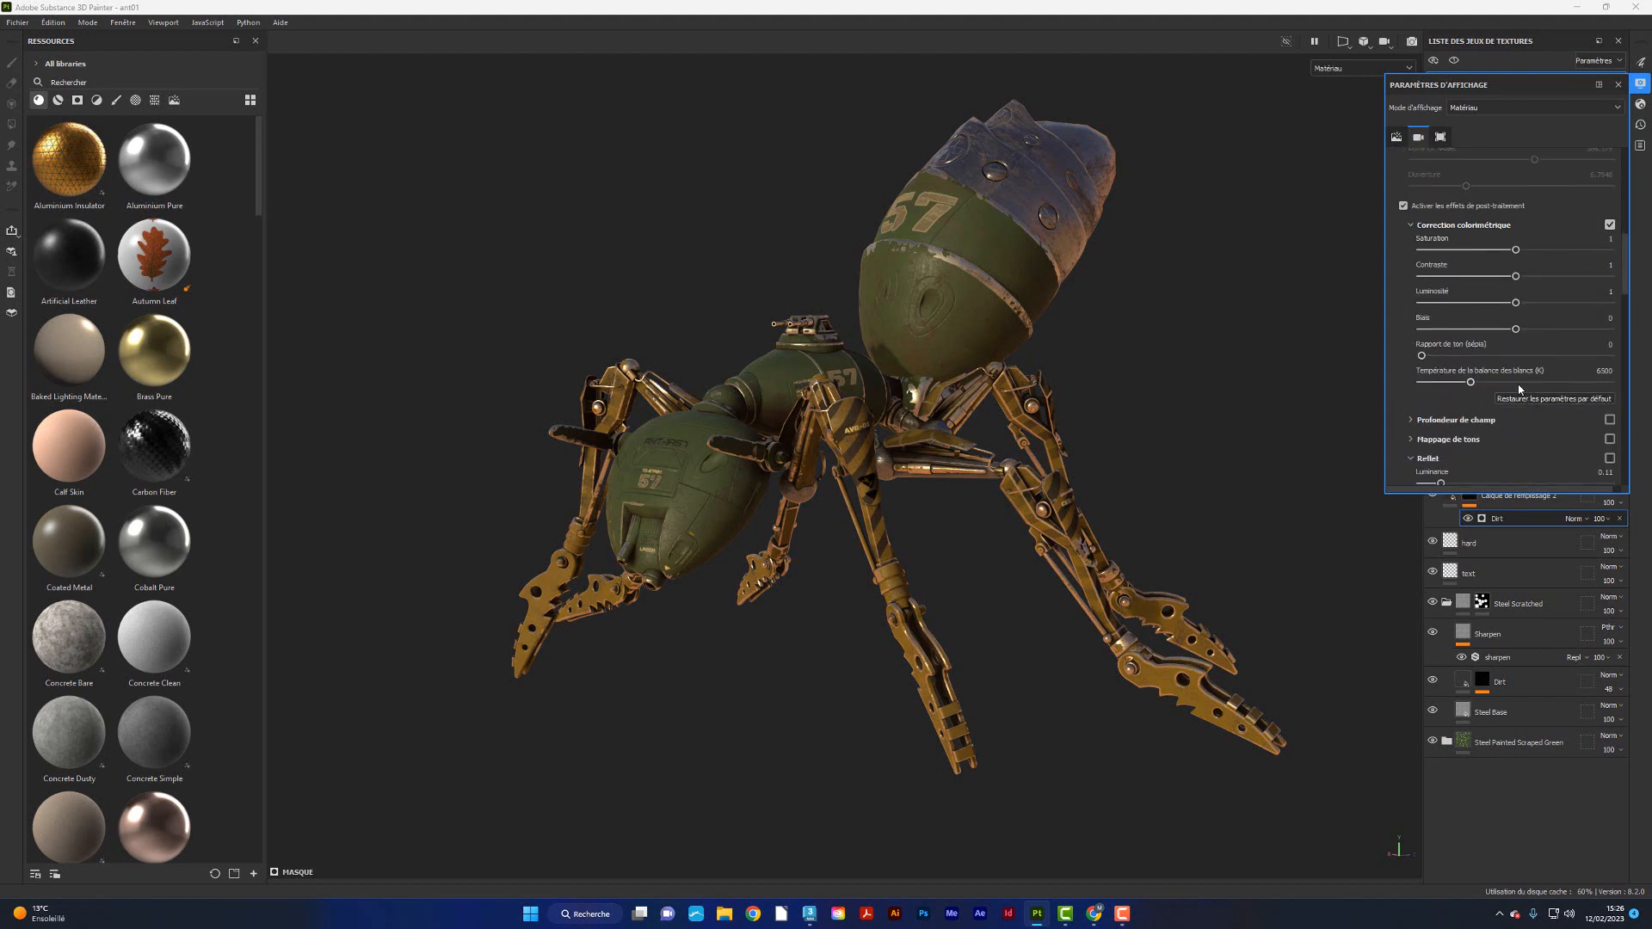
scroll(1517, 396, up, 1)
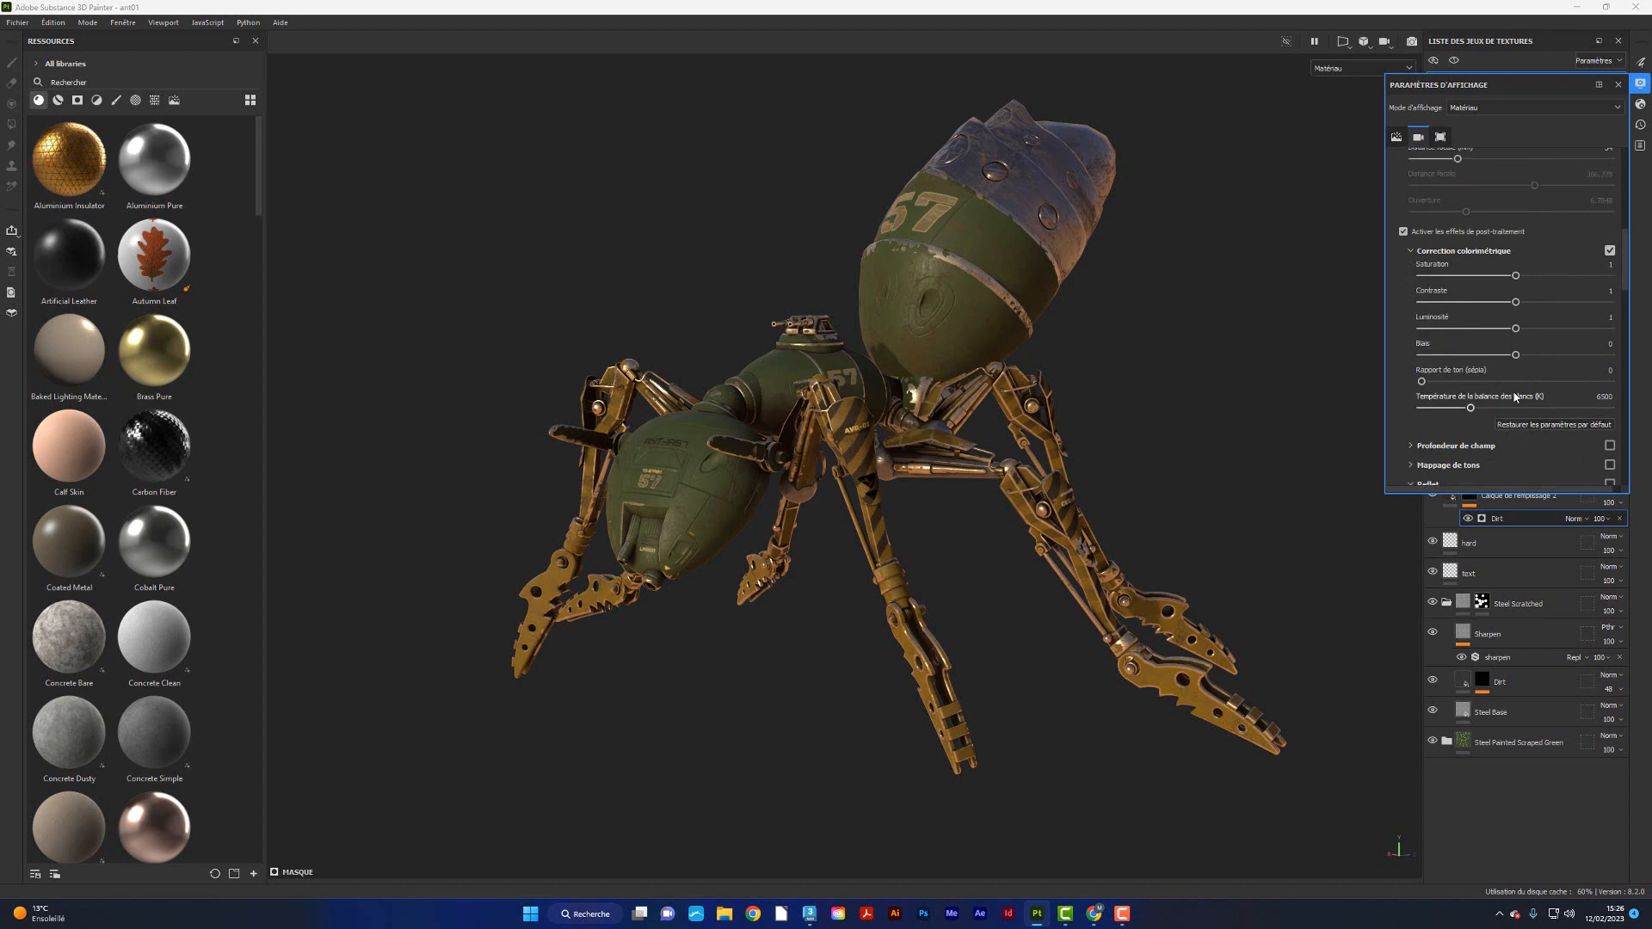
scroll(1514, 391, up, 1)
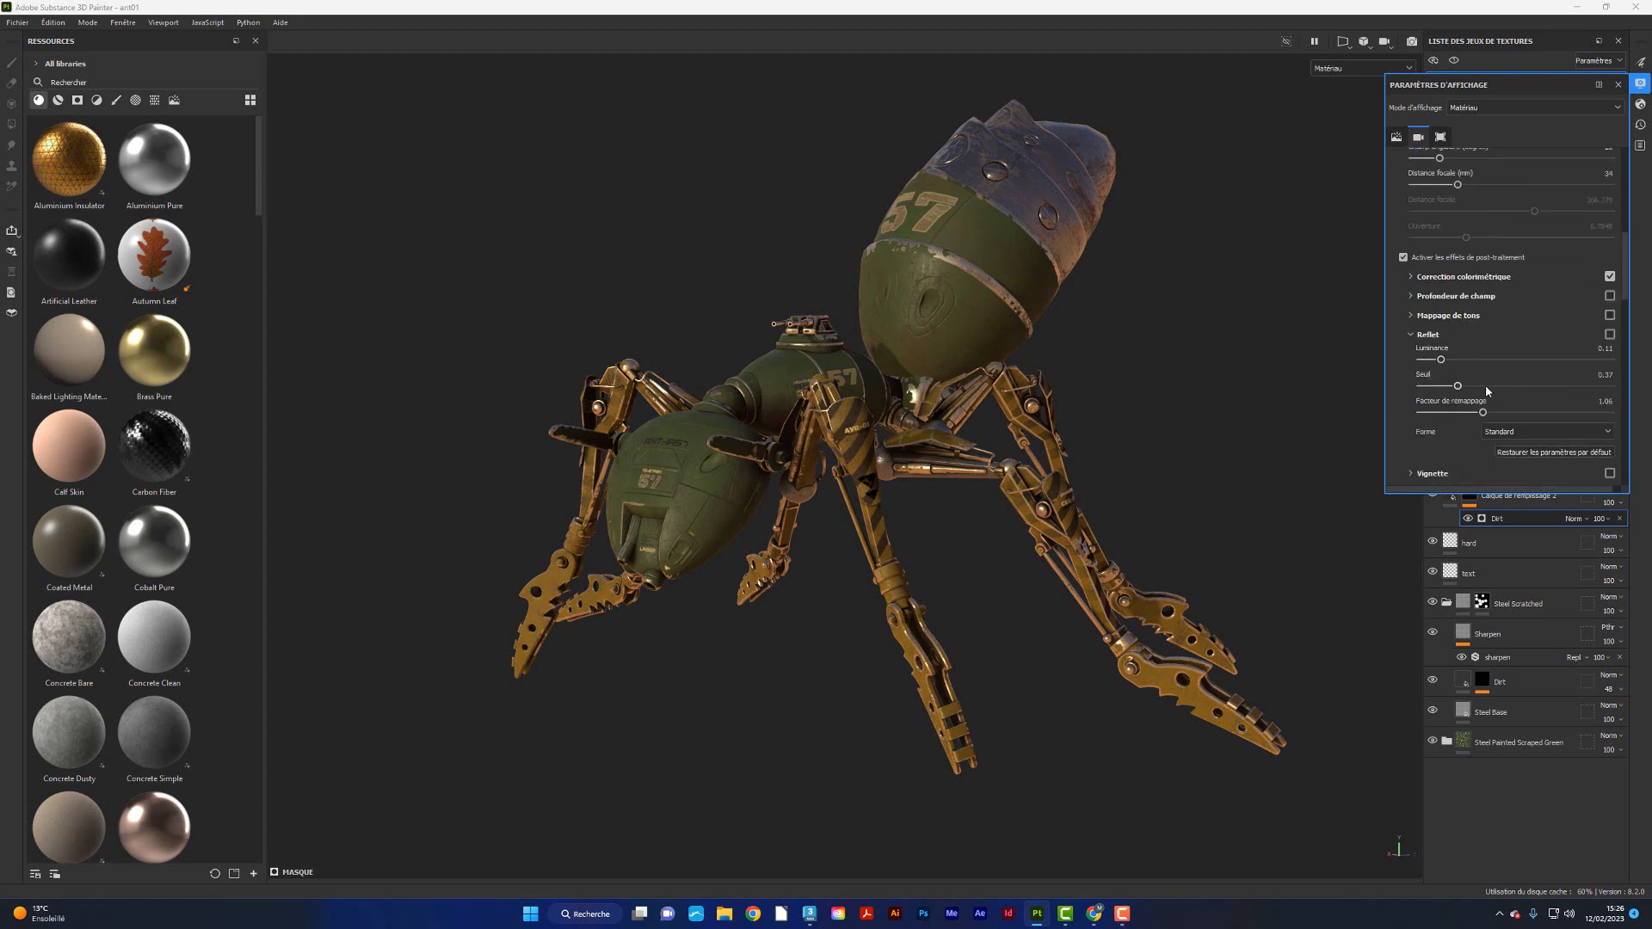
scroll(1480, 397, down, 1)
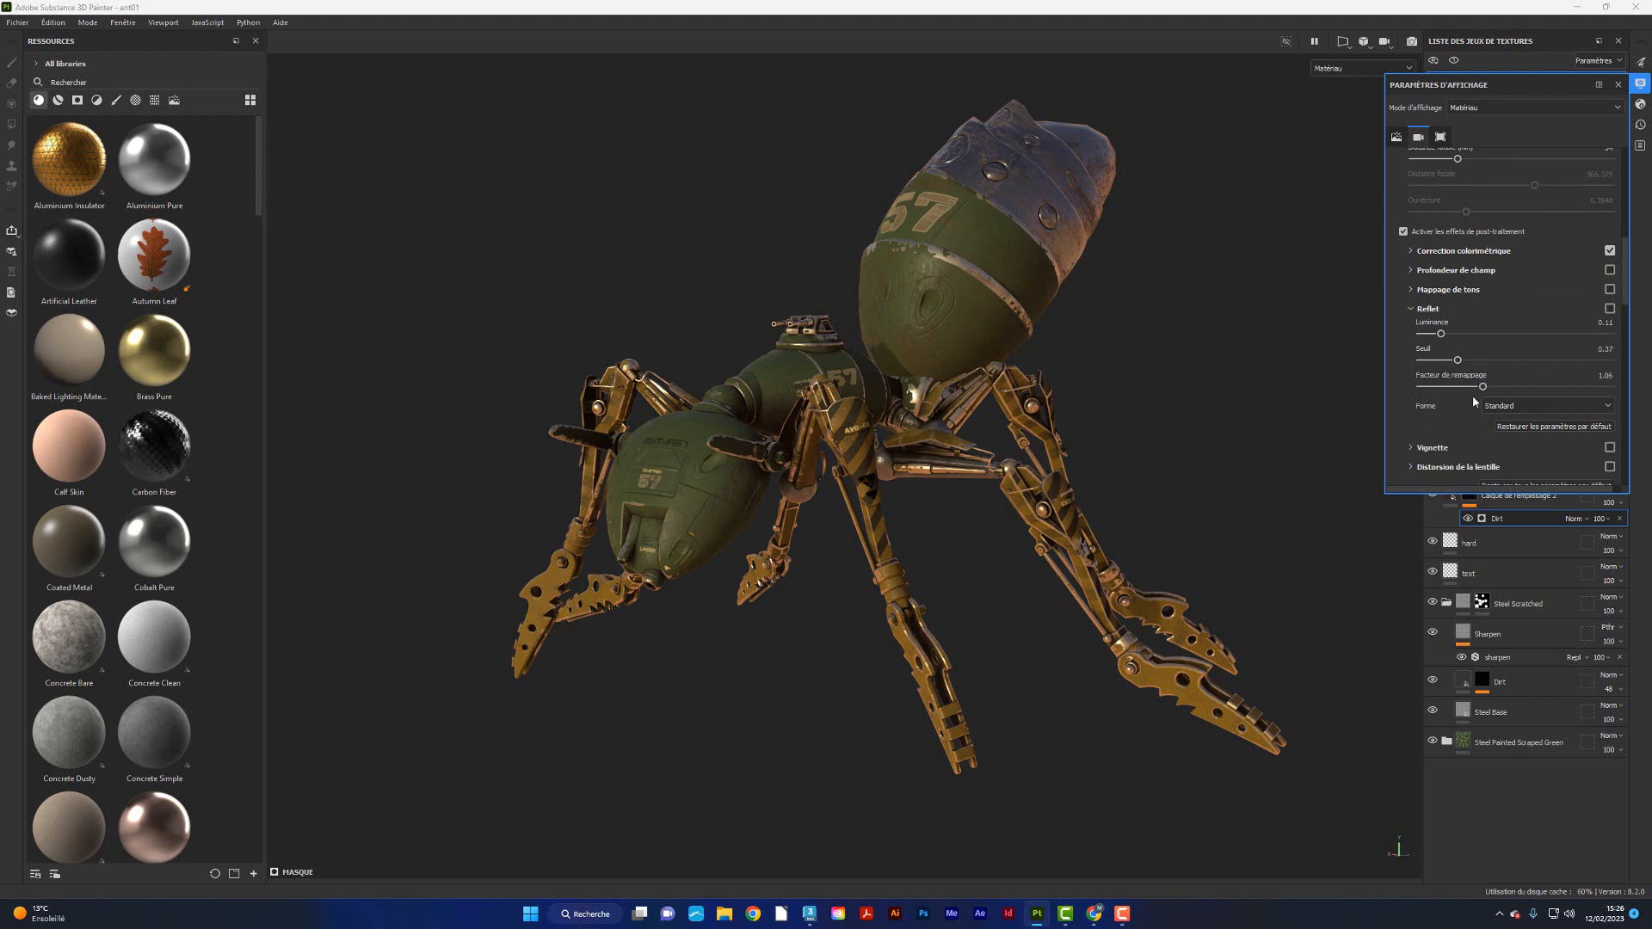
- Enable glare (Reflet) with luminance 1.58, threshold 0.25 and remapping factor 4.28, and check the highlights on the ant
click(1609, 310)
mouse_move(1443, 337)
mouse_down()
mouse_move(1475, 336)
mouse_move(1447, 338)
mouse_up()
scroll(1521, 373, up, 1)
scroll(1541, 371, down, 2)
drag(1457, 334, 1545, 361)
alt+drag(1076, 503, 961, 525)
- Set the glare shape to Filtre Étoile, with luminance 5.57, threshold 0.05 and remapping factor 0.07
click(1588, 381)
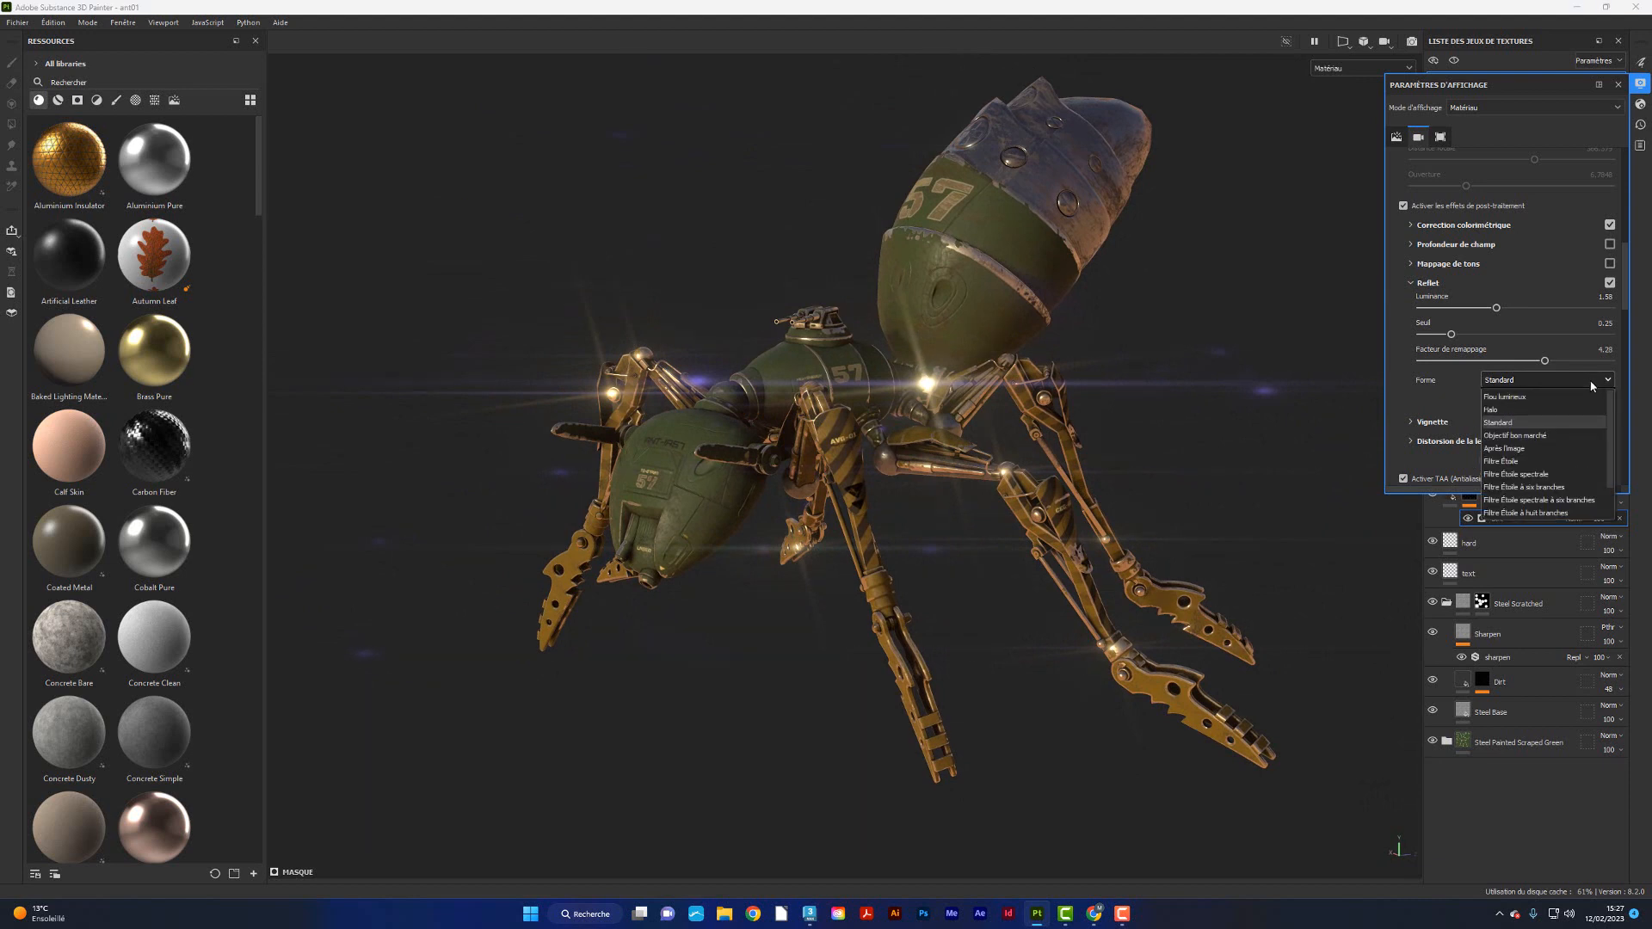
click(1498, 423)
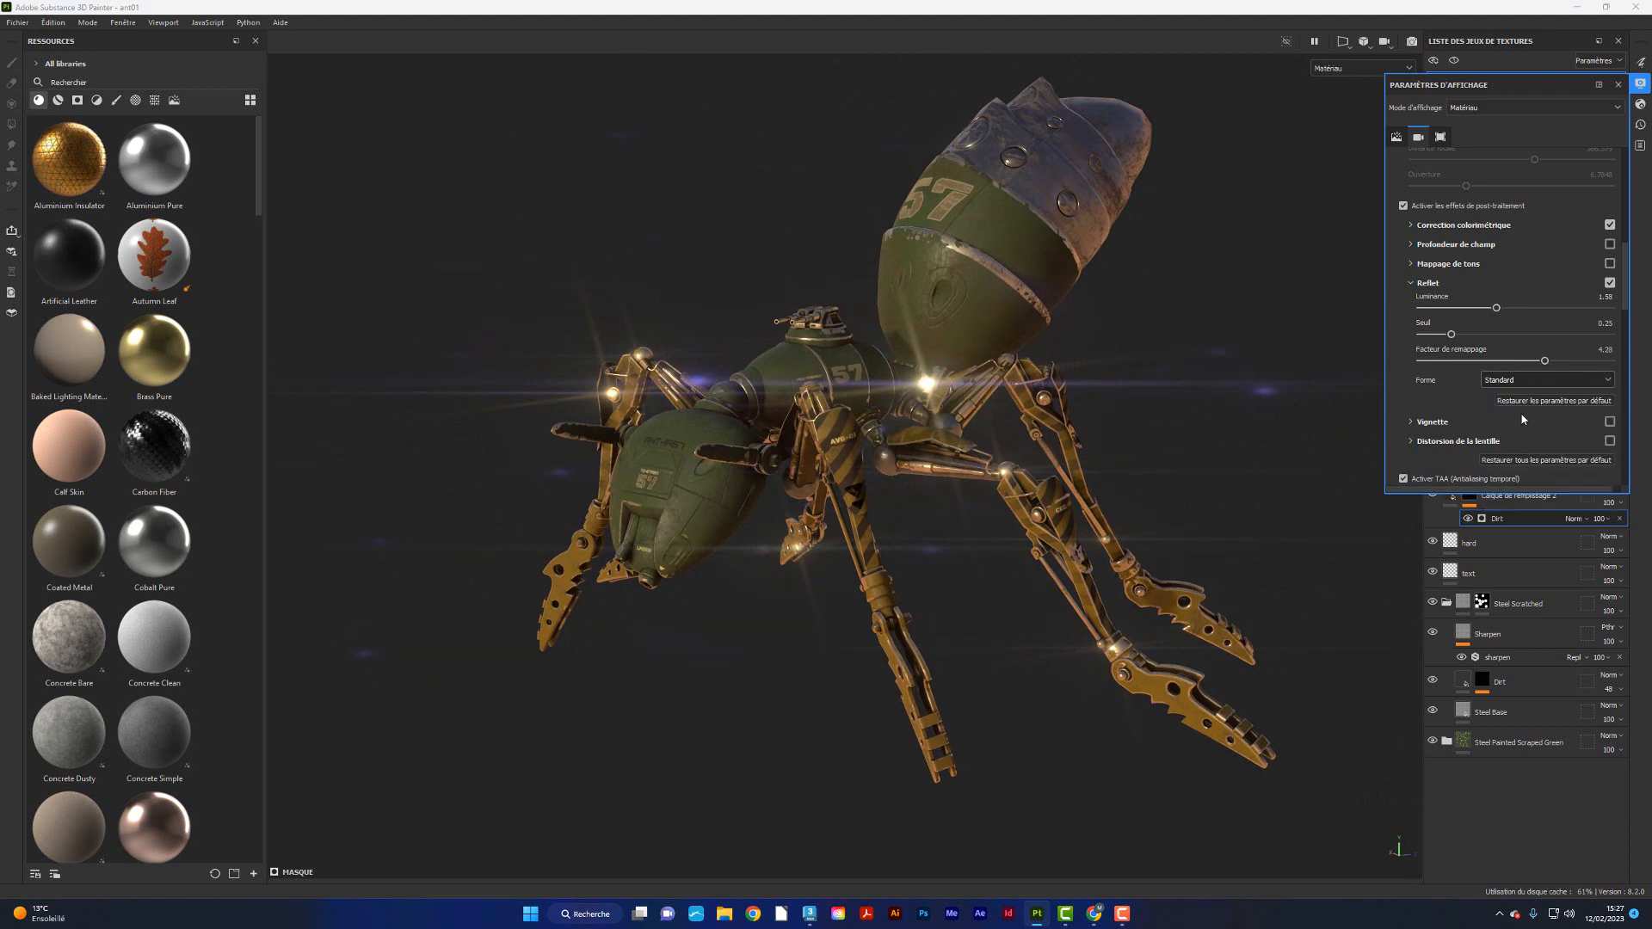
click(1530, 383)
click(1514, 471)
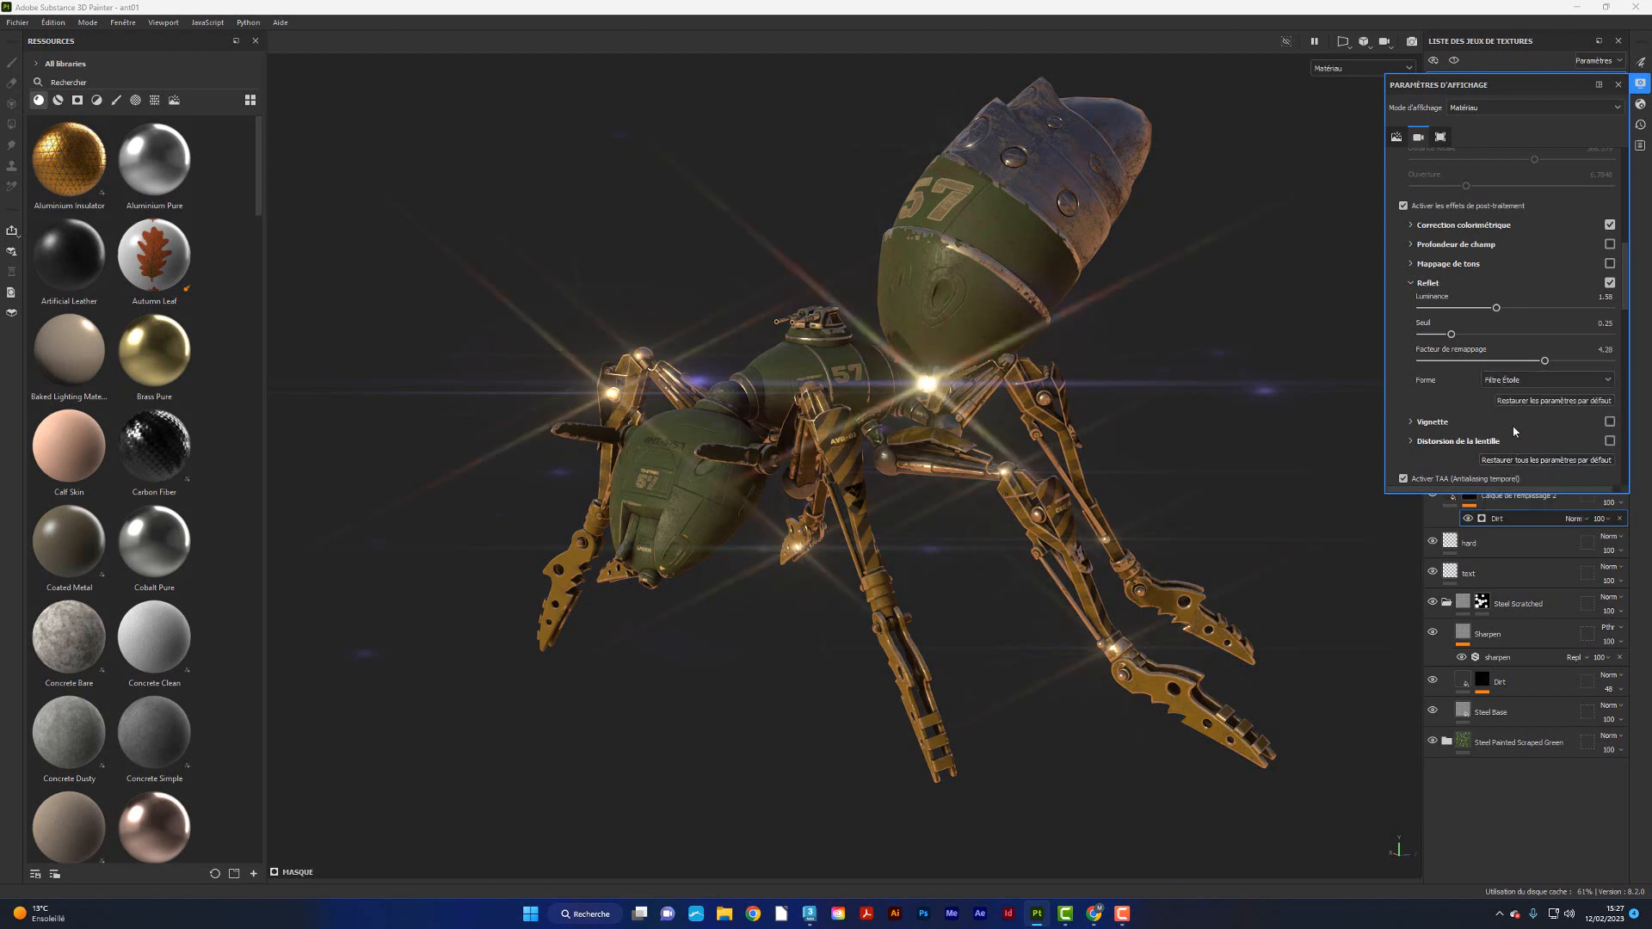
drag(1544, 361, 1560, 317)
drag(1471, 362, 1435, 369)
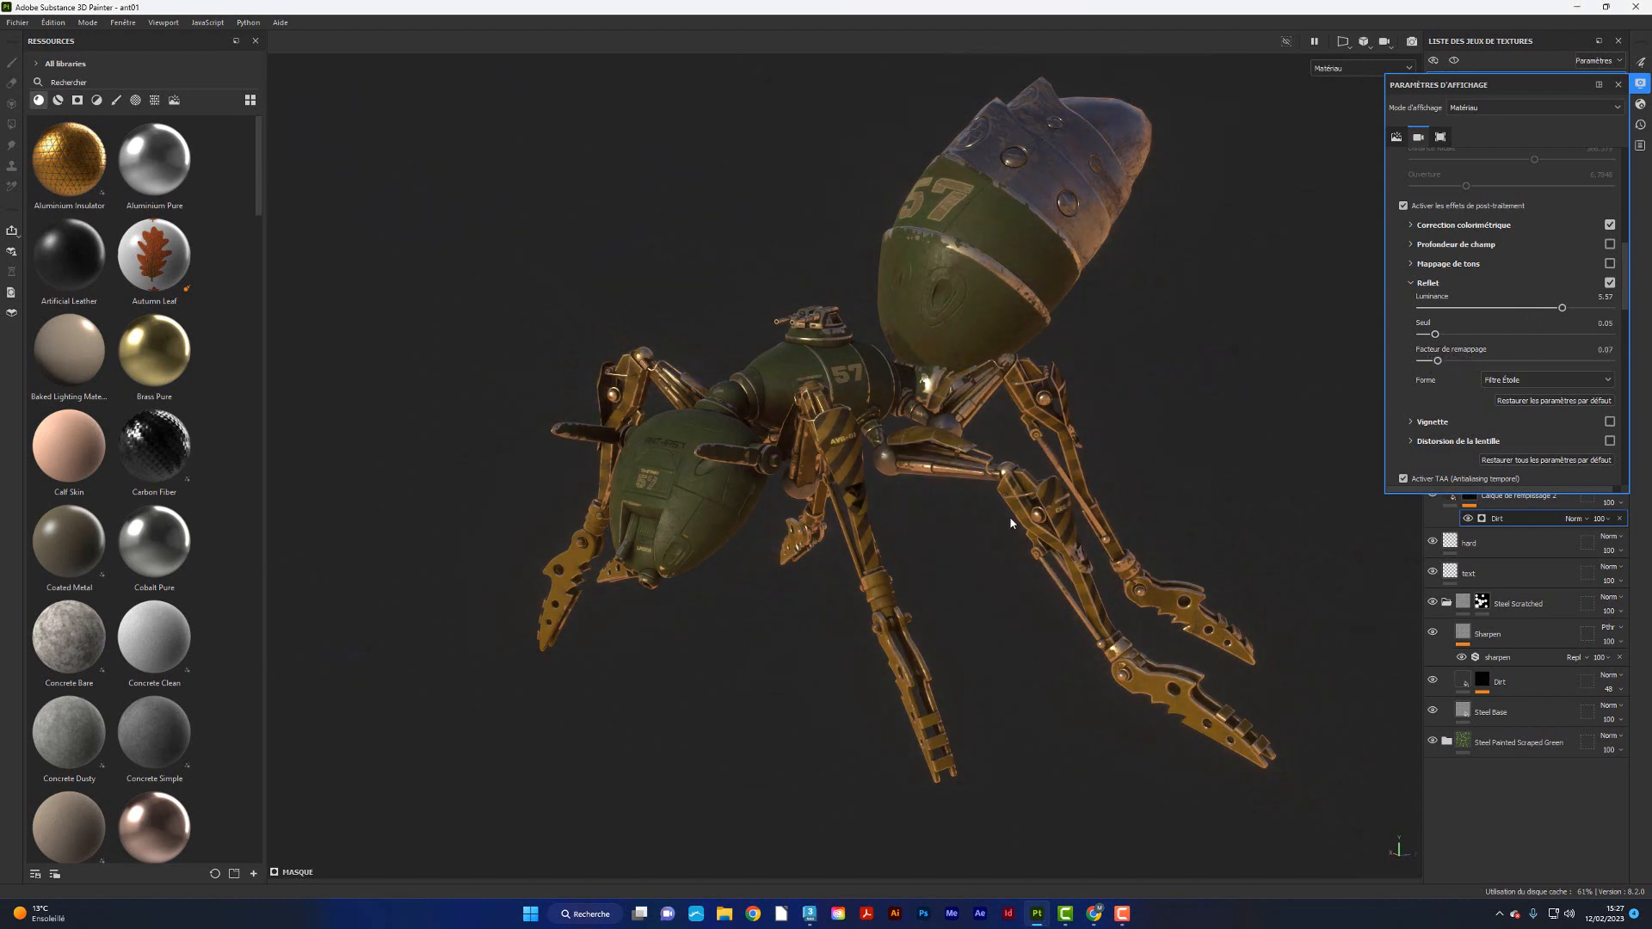
- Disable the glare (Reflet) and colour correction effects
mouse_move(1006, 516)
alt+mouse_down()
mouse_move(1117, 479)
mouse_move(1008, 511)
alt+mouse_up()
alt+middle_drag(1007, 511, 972, 505)
click(1609, 282)
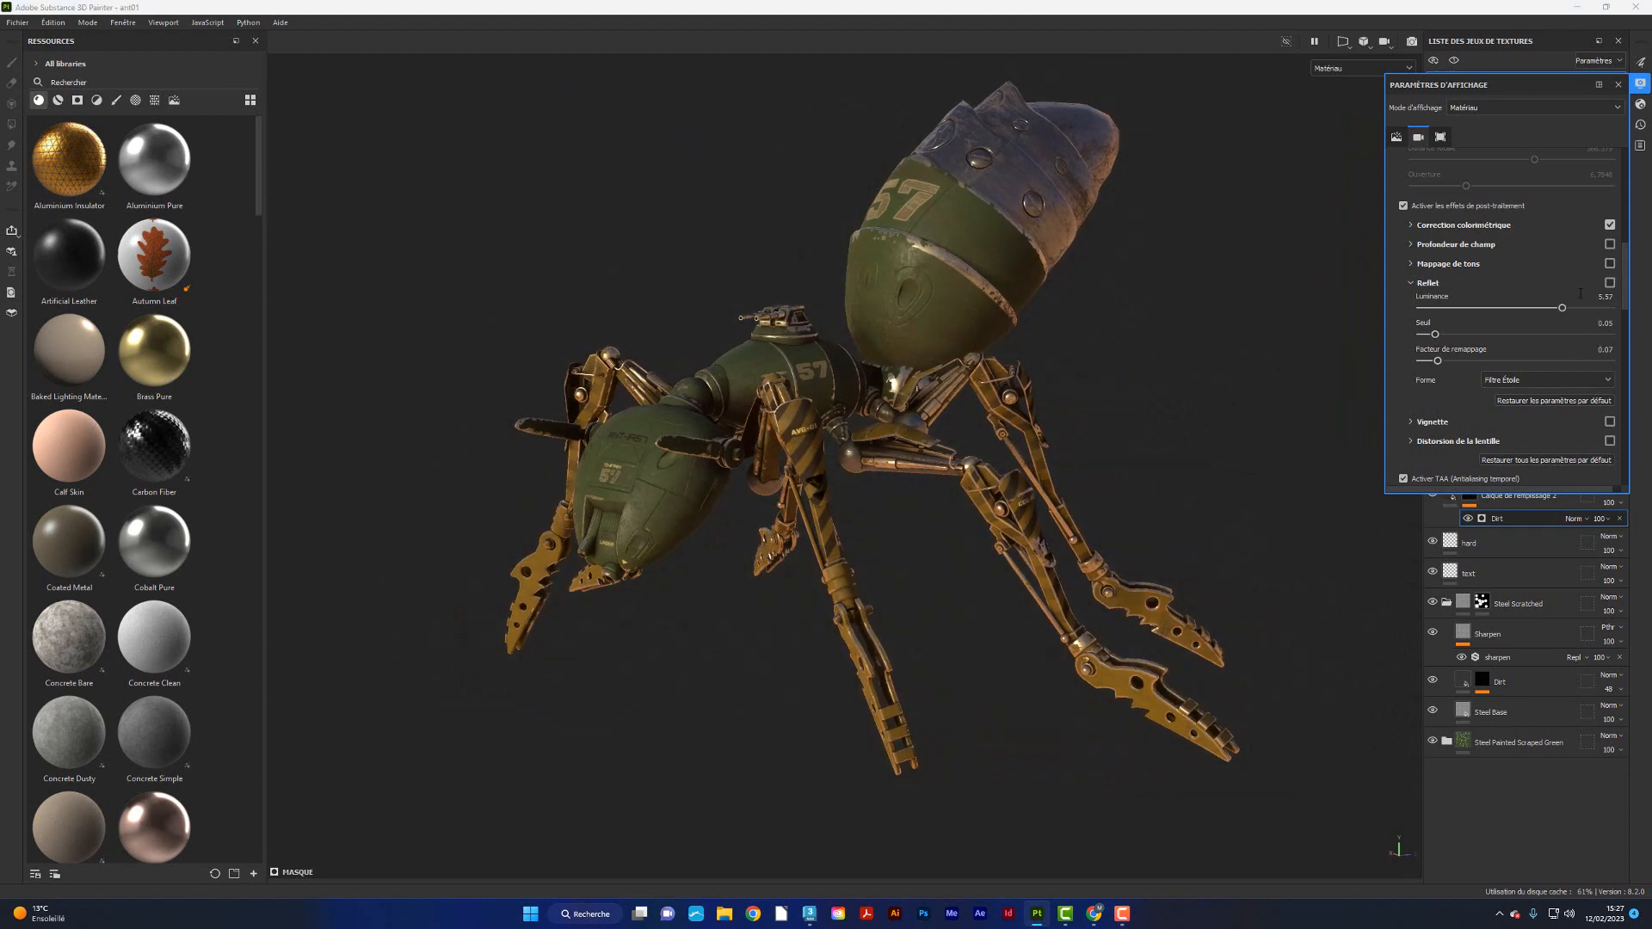
click(1610, 225)
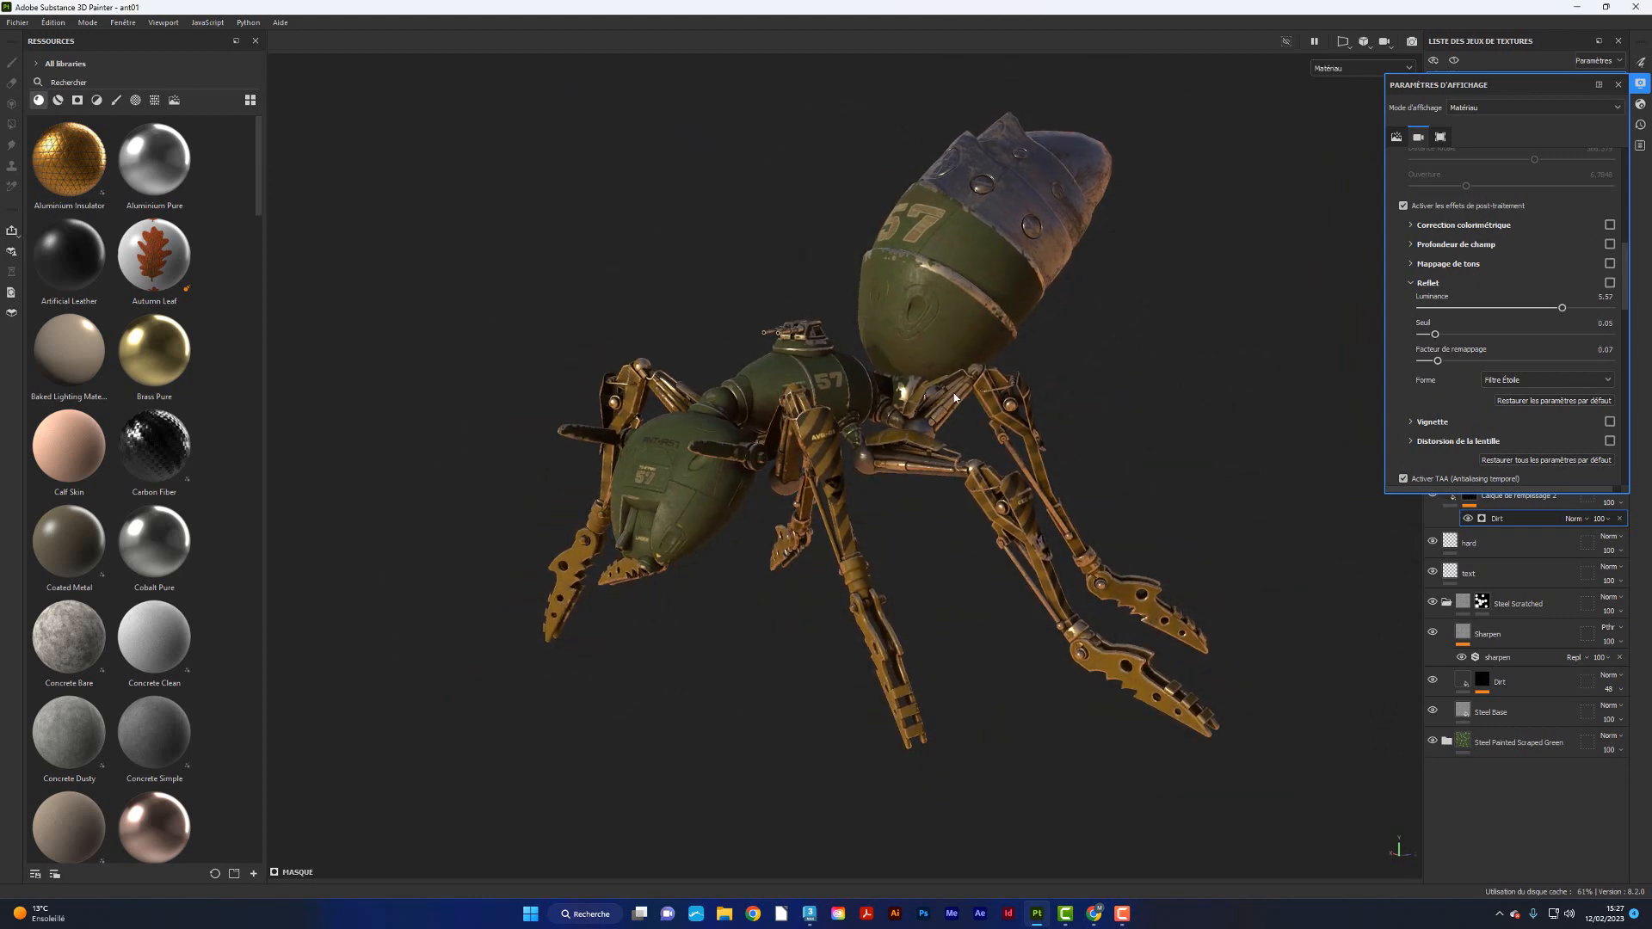
- Rotate the environment lighting to put the ant in stronger shadow and frame it in a slightly raised three-quarter view
alt+drag(1067, 451, 925, 534)
alt+middle_drag(924, 533, 926, 460)
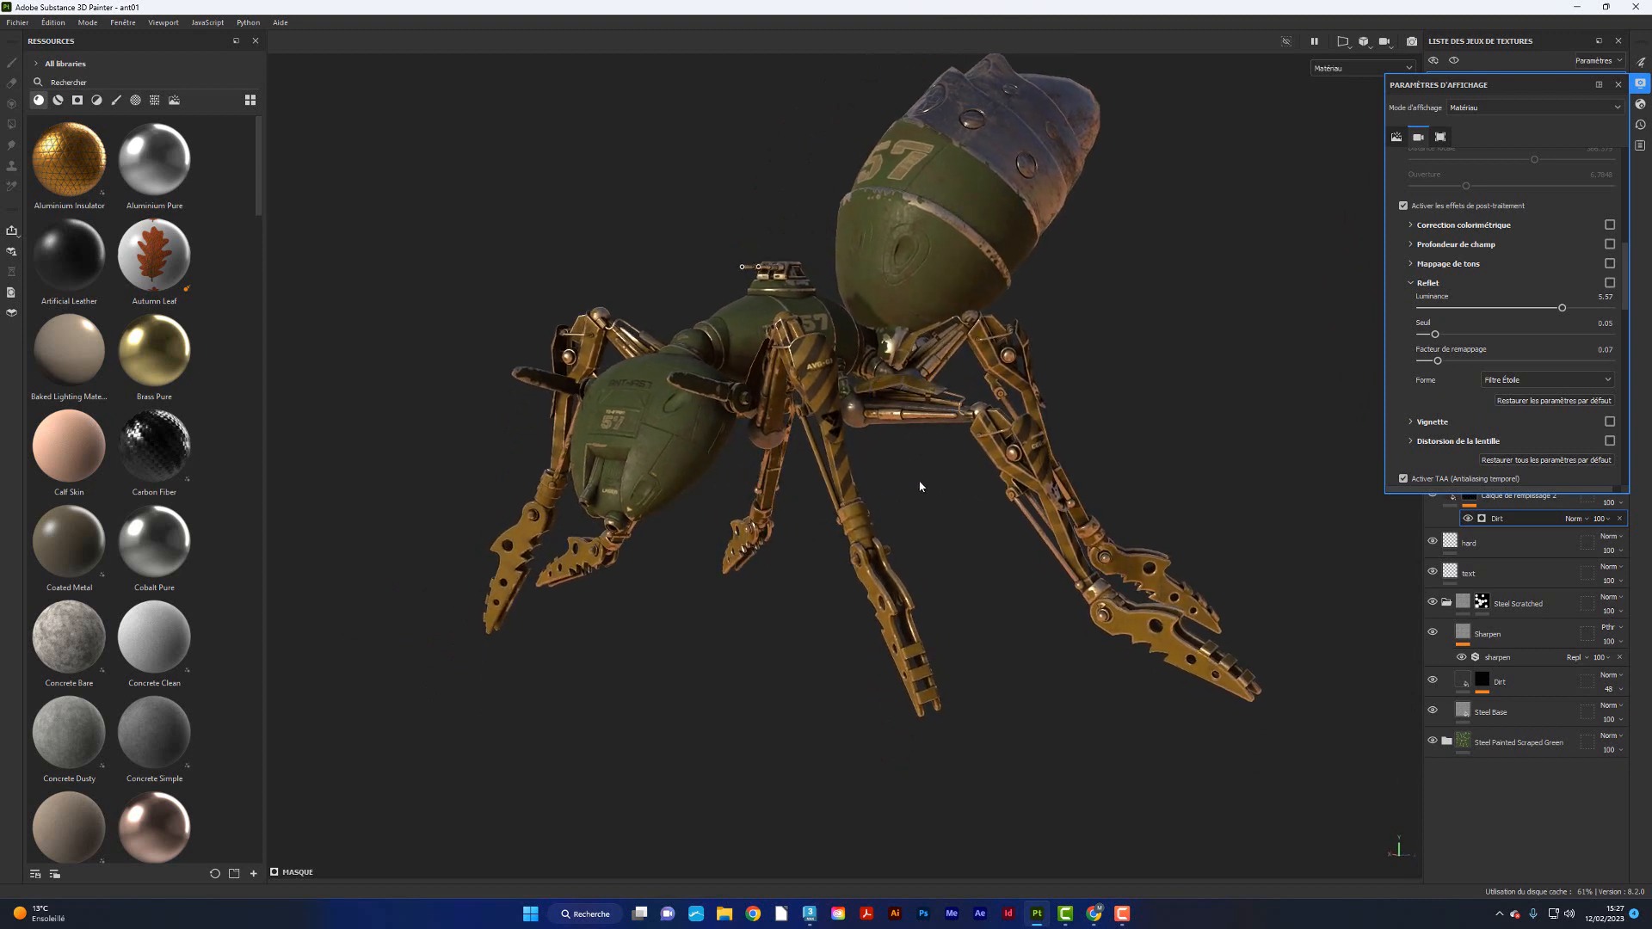
scroll(925, 478, down, 1)
mouse_move(932, 499)
alt+mouse_down()
mouse_move(900, 483)
mouse_move(656, 483)
mouse_move(940, 501)
alt+mouse_up()
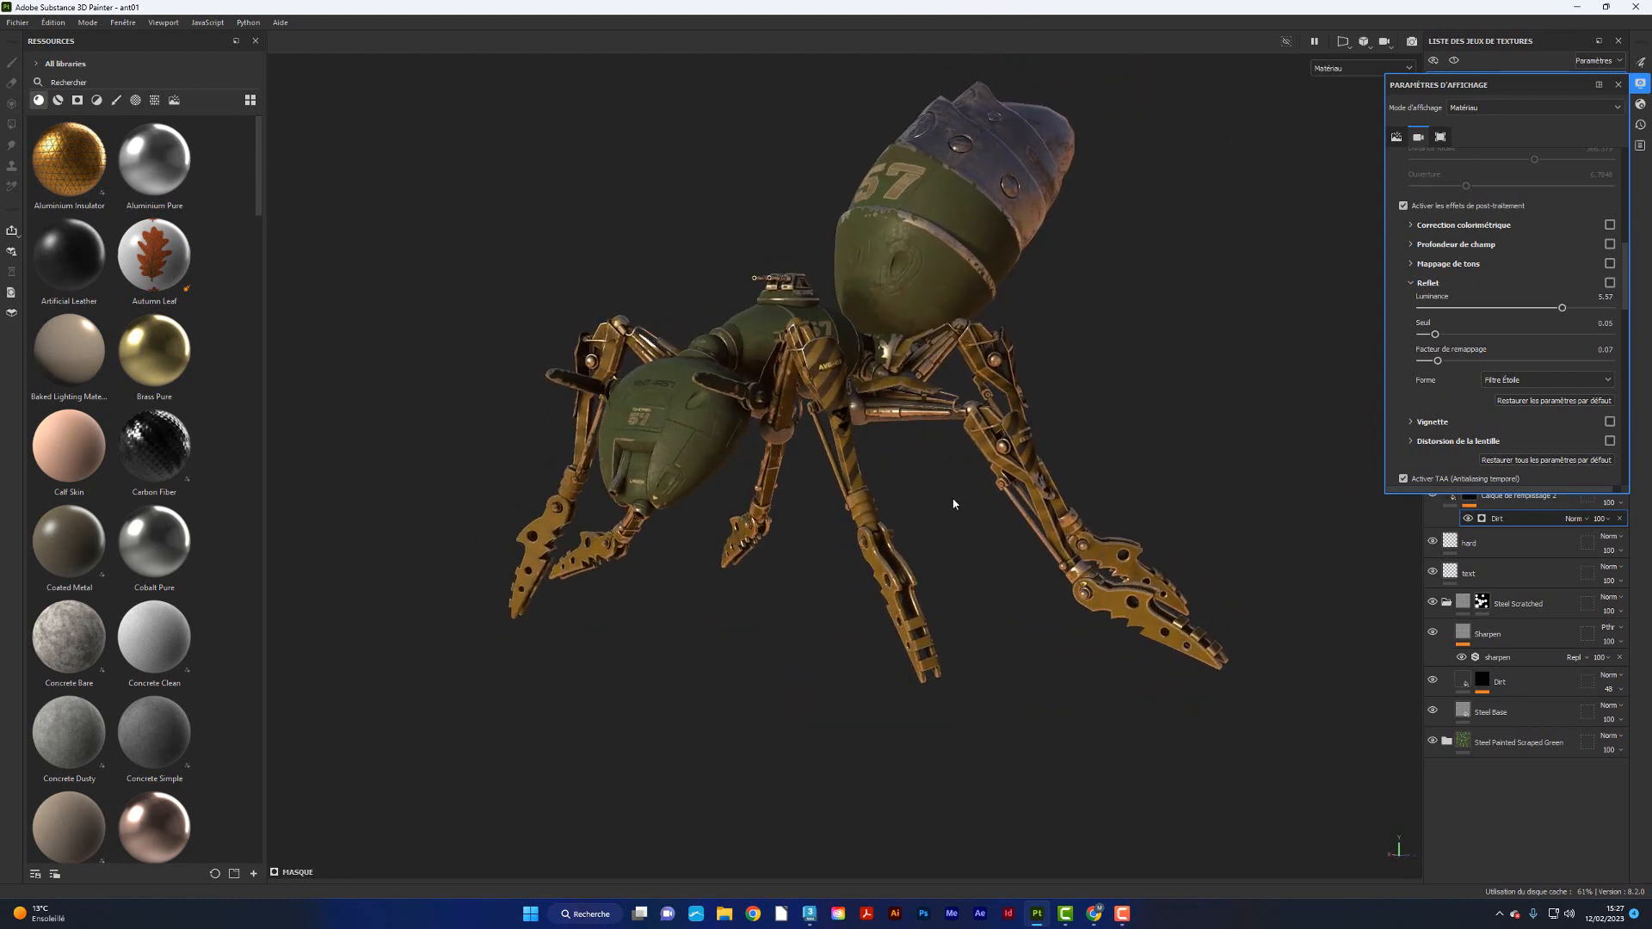
alt+middle_drag(954, 503, 957, 555)
shift+right_drag(947, 520, 910, 519)
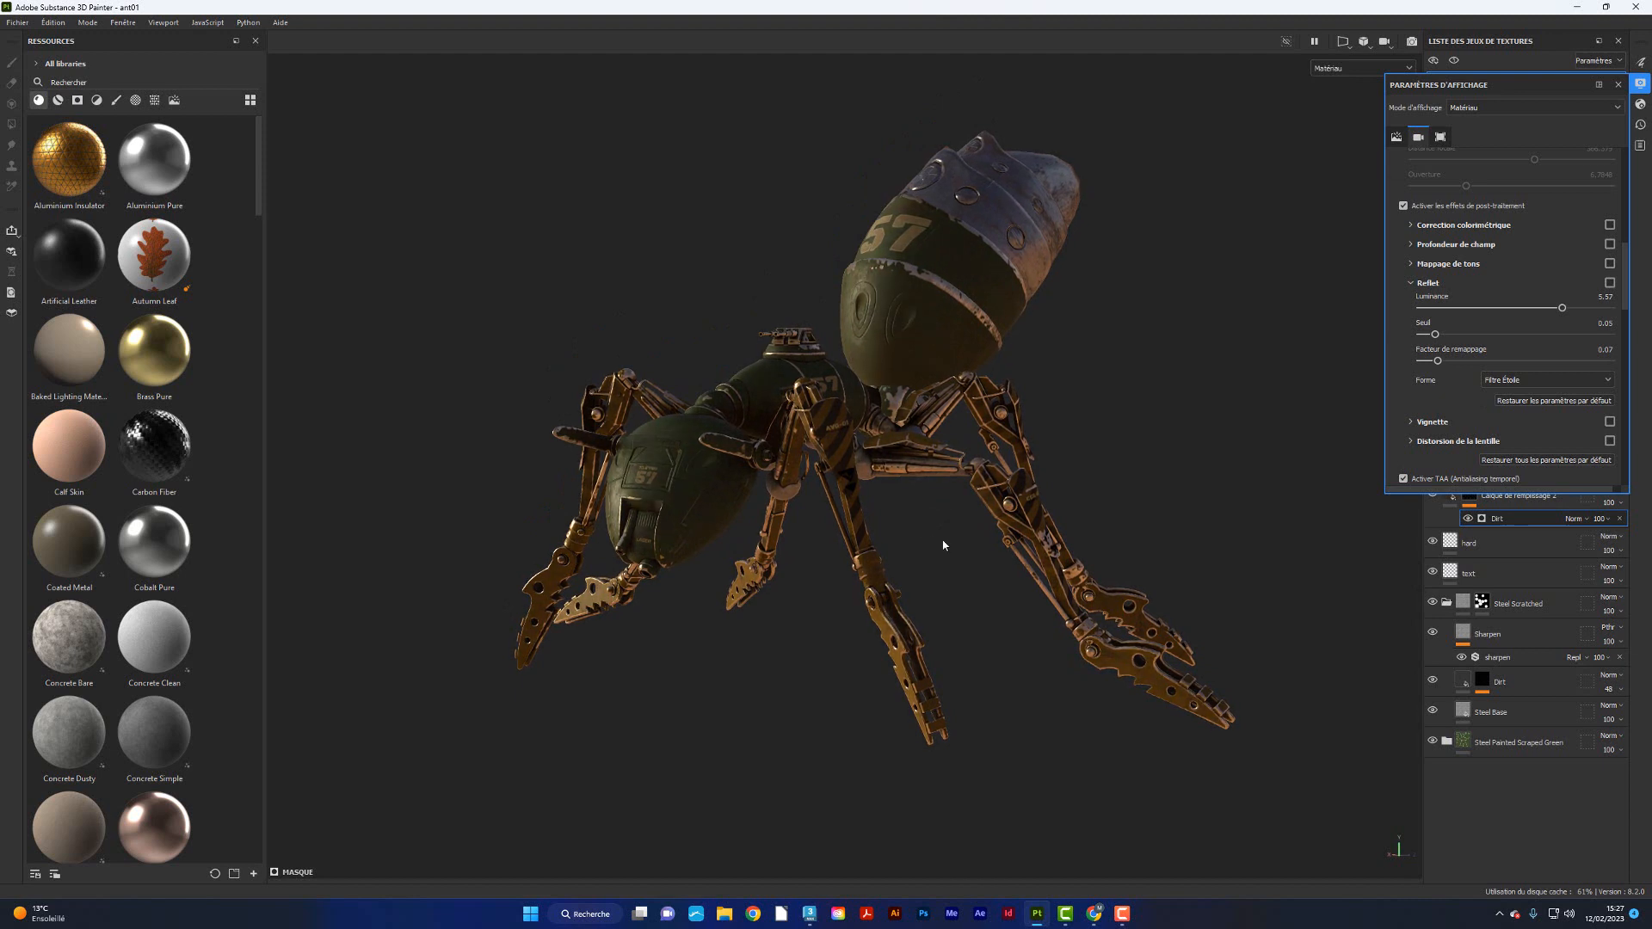
alt+drag(943, 540, 919, 558)
alt+middle_drag(926, 546, 940, 557)
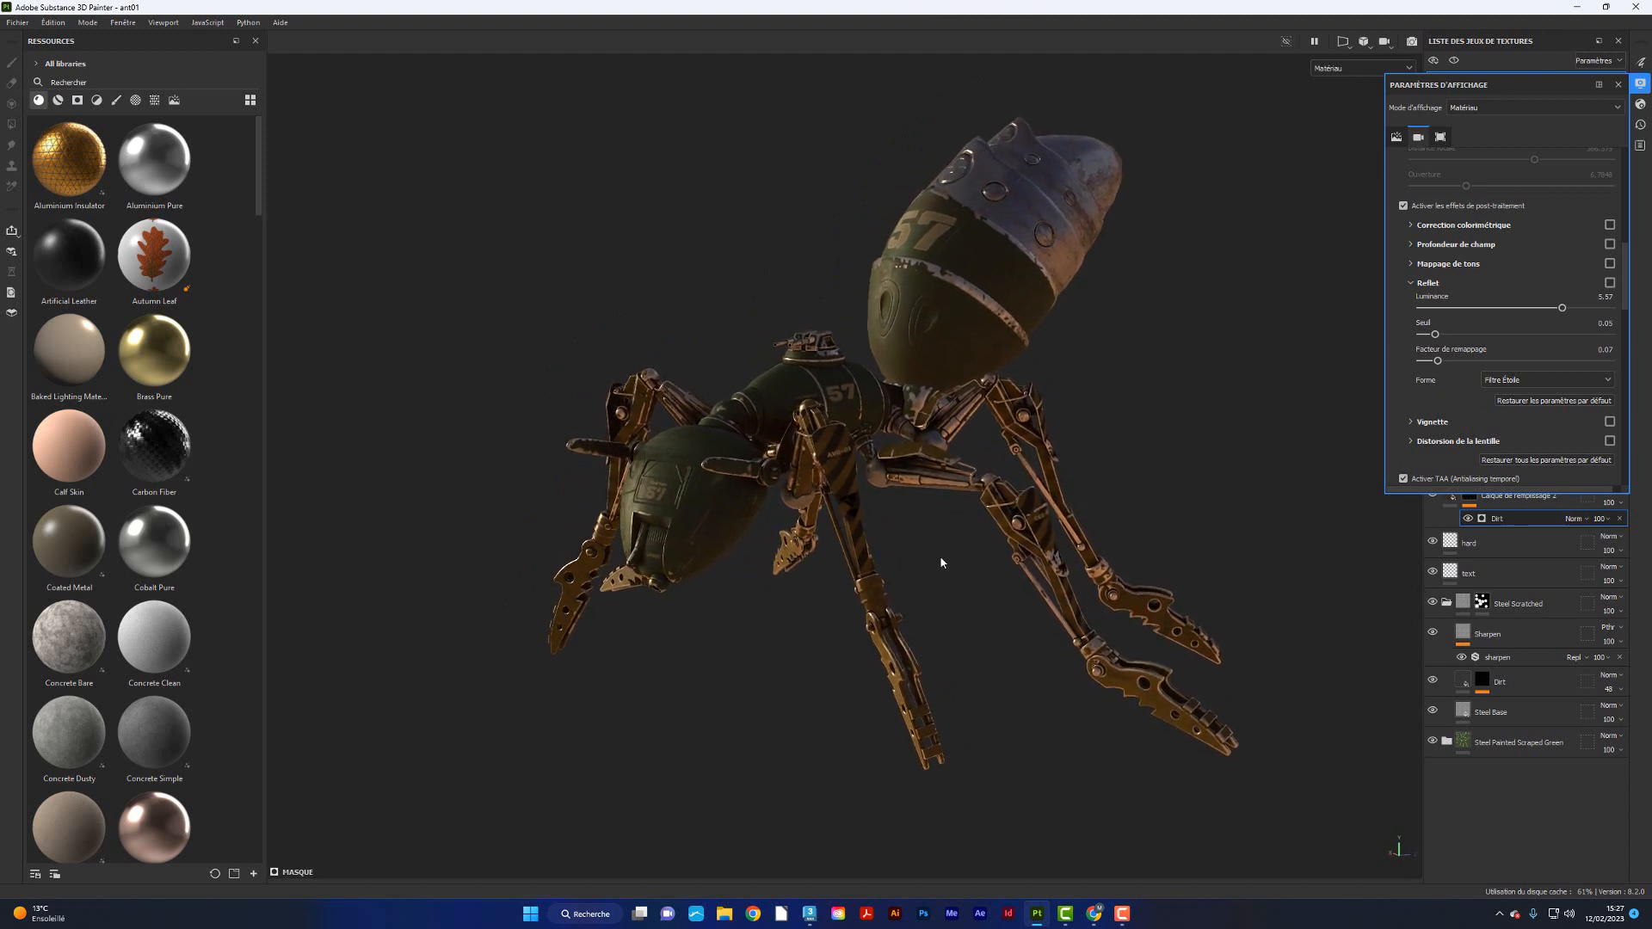
mouse_move(940, 559)
alt+mouse_down()
mouse_move(925, 576)
mouse_move(963, 582)
mouse_move(947, 579)
alt+mouse_up()
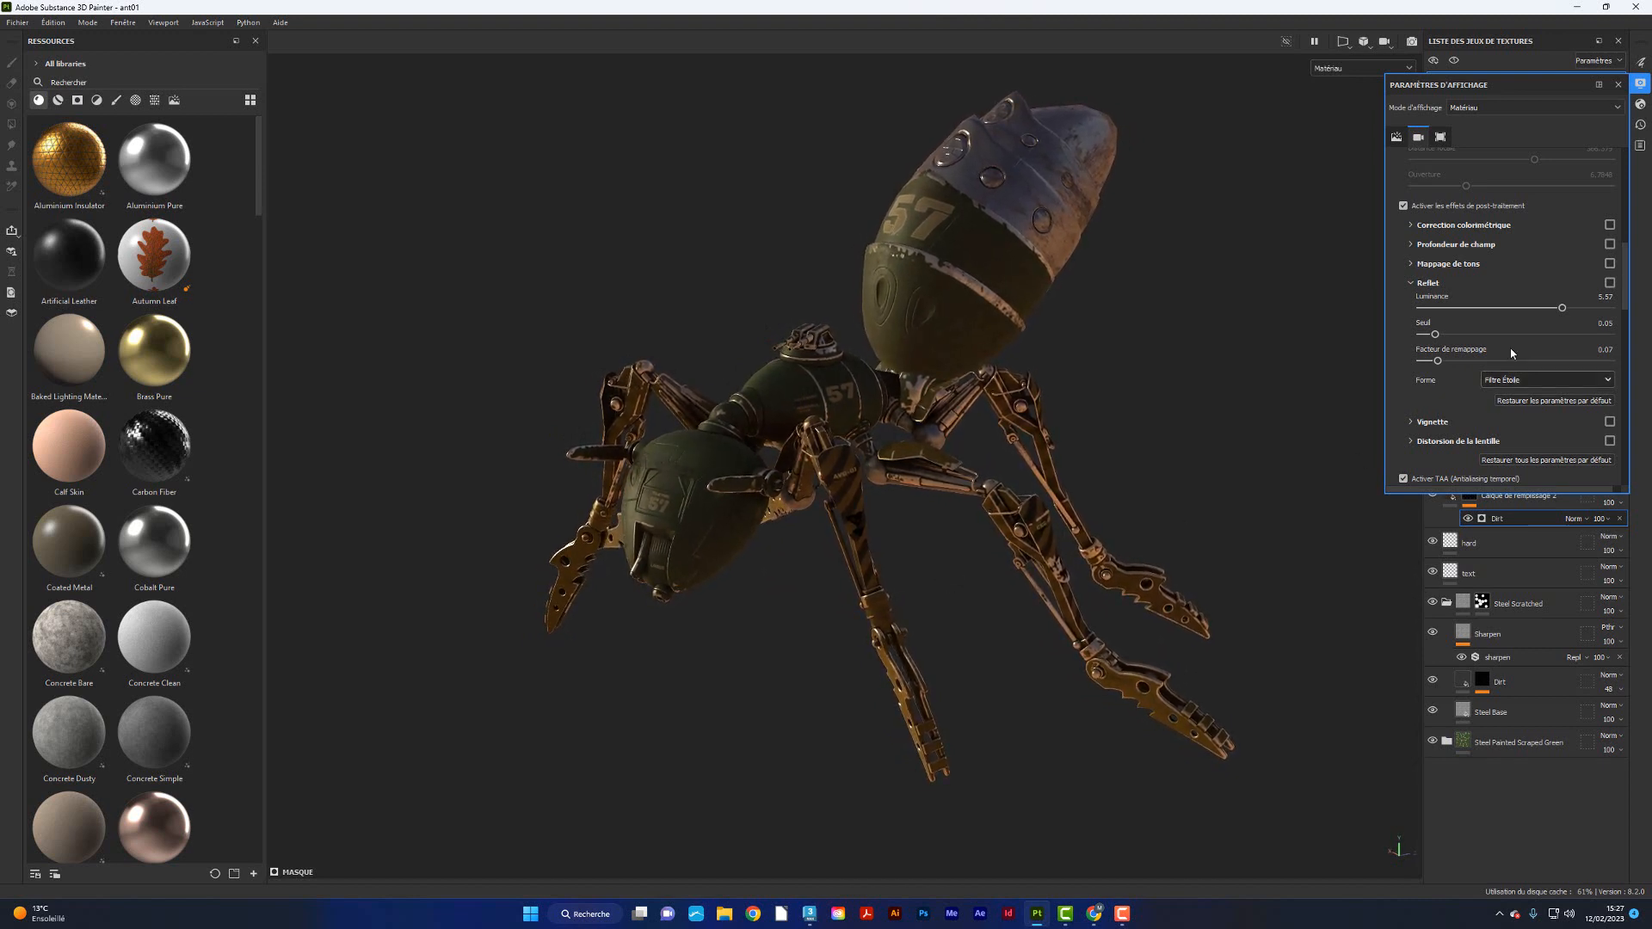
- Display the mesh wireframe, lower its opacity to 2 and change its colour from red to light grey
drag(1624, 277, 1630, 427)
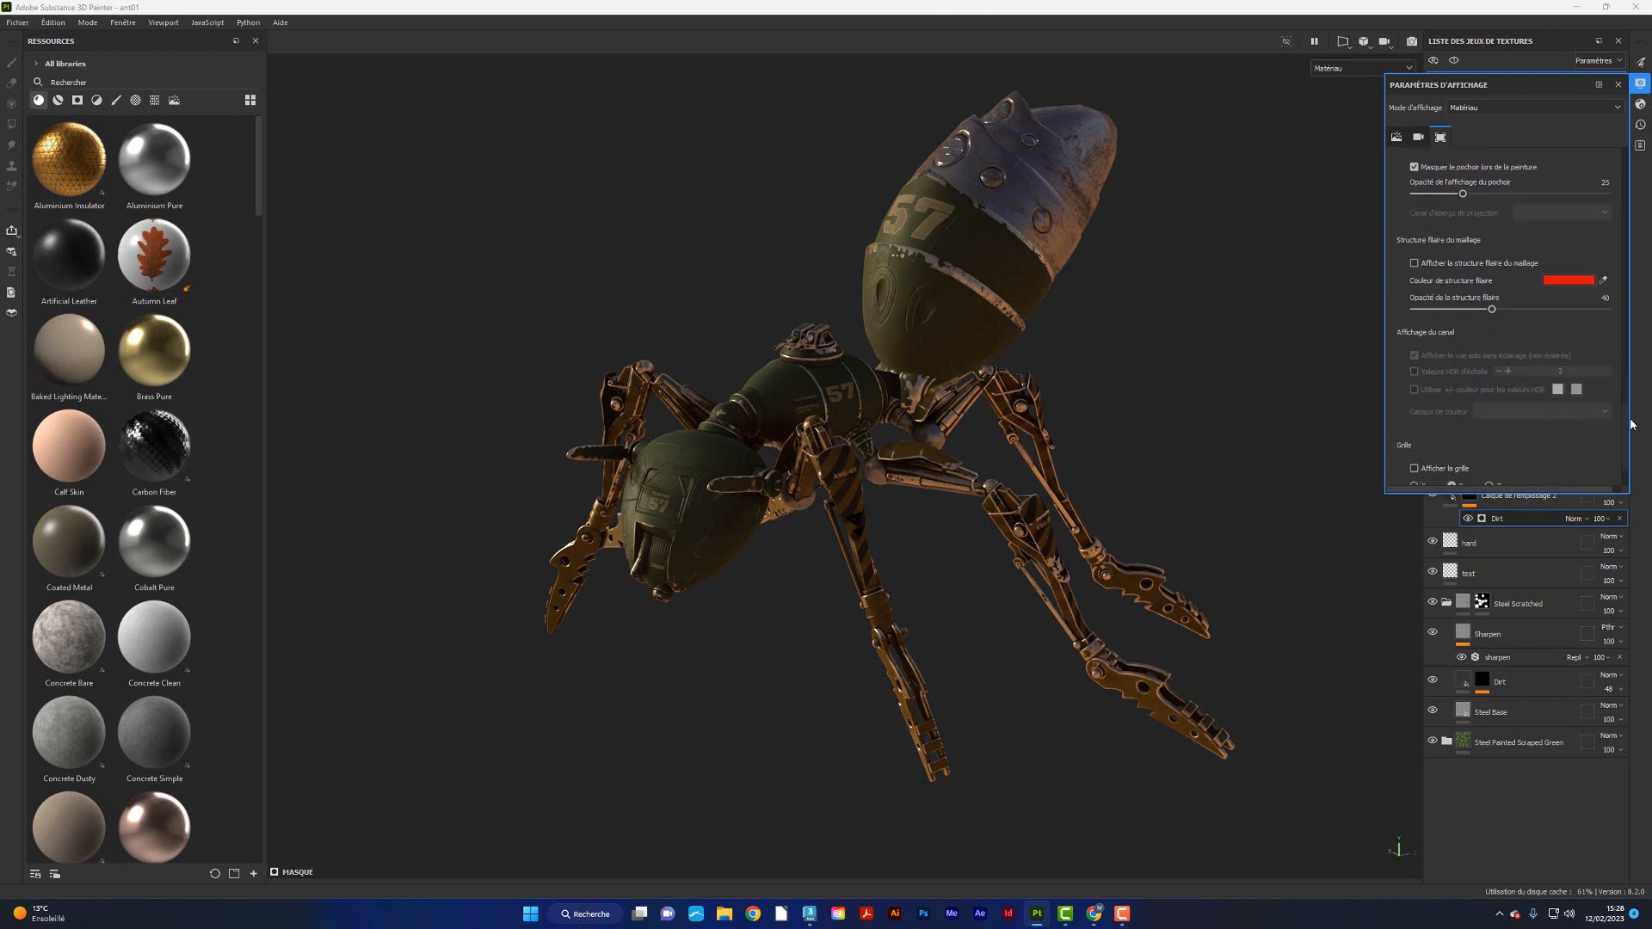
click(1414, 267)
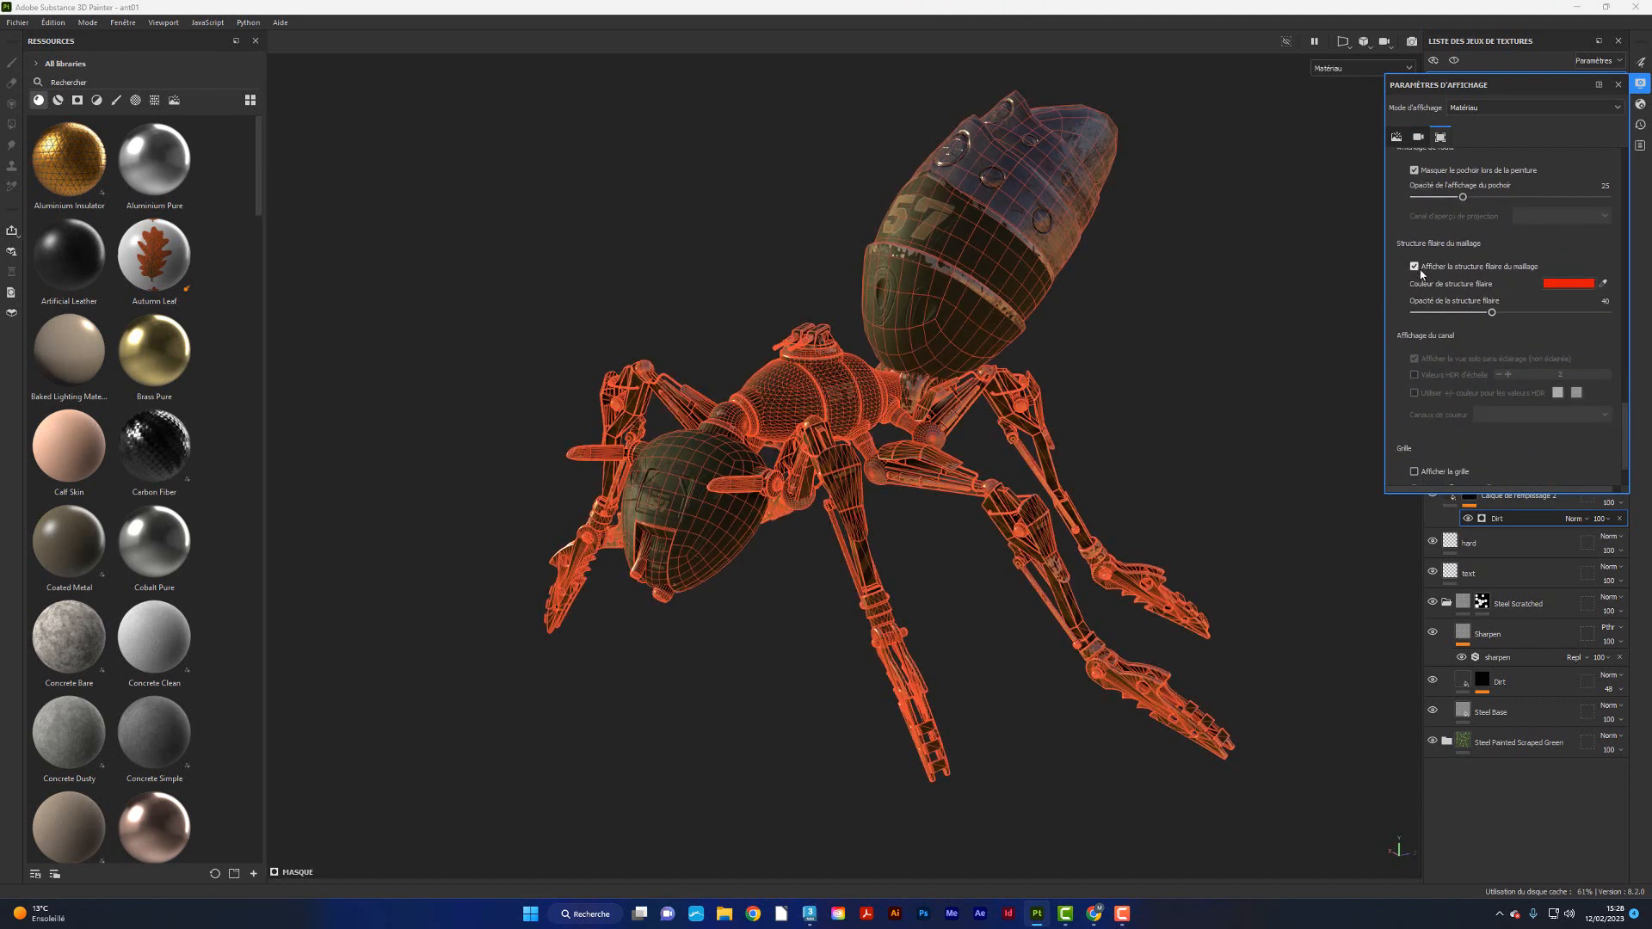
drag(1486, 314, 1421, 315)
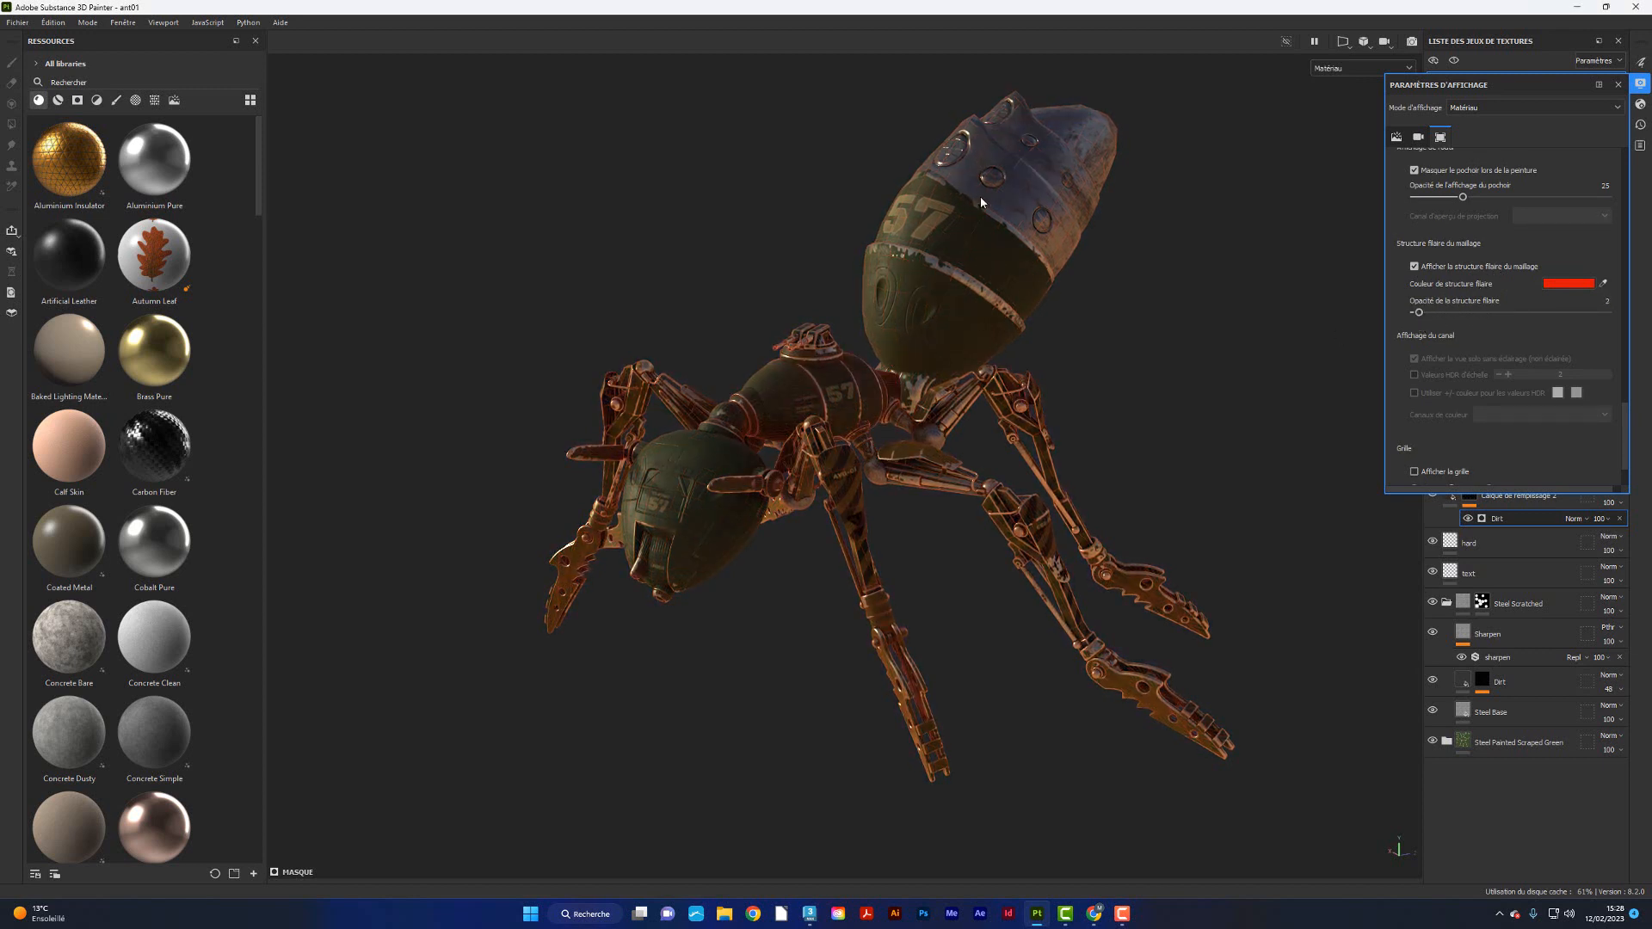
click(1560, 287)
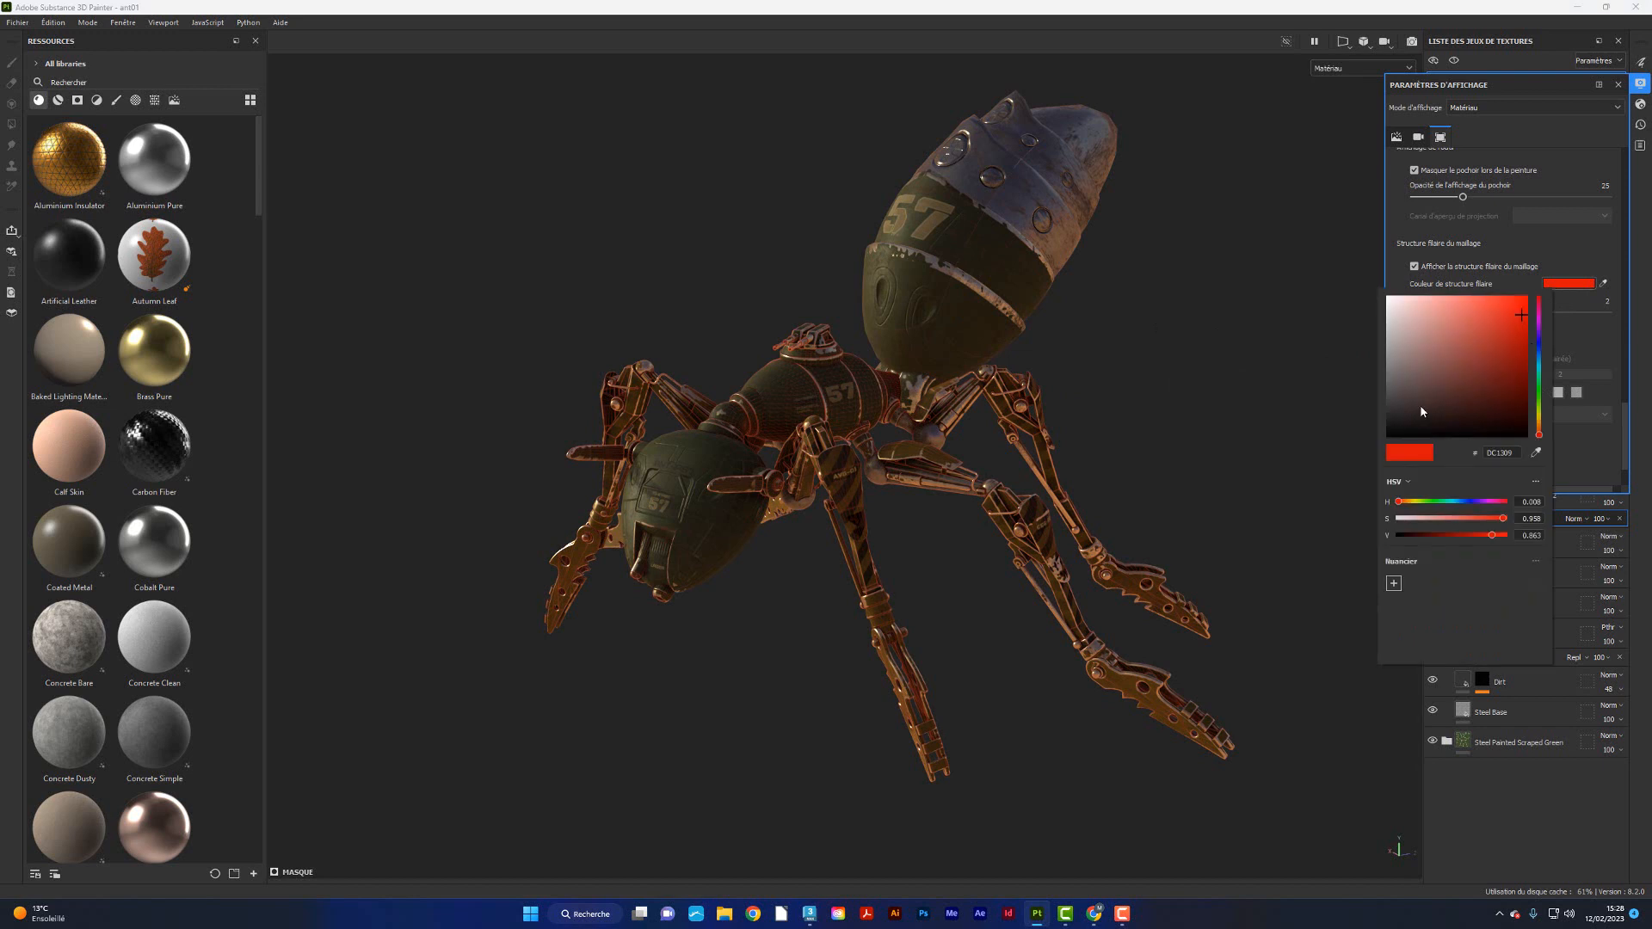
drag(1419, 413, 1391, 335)
click(1574, 329)
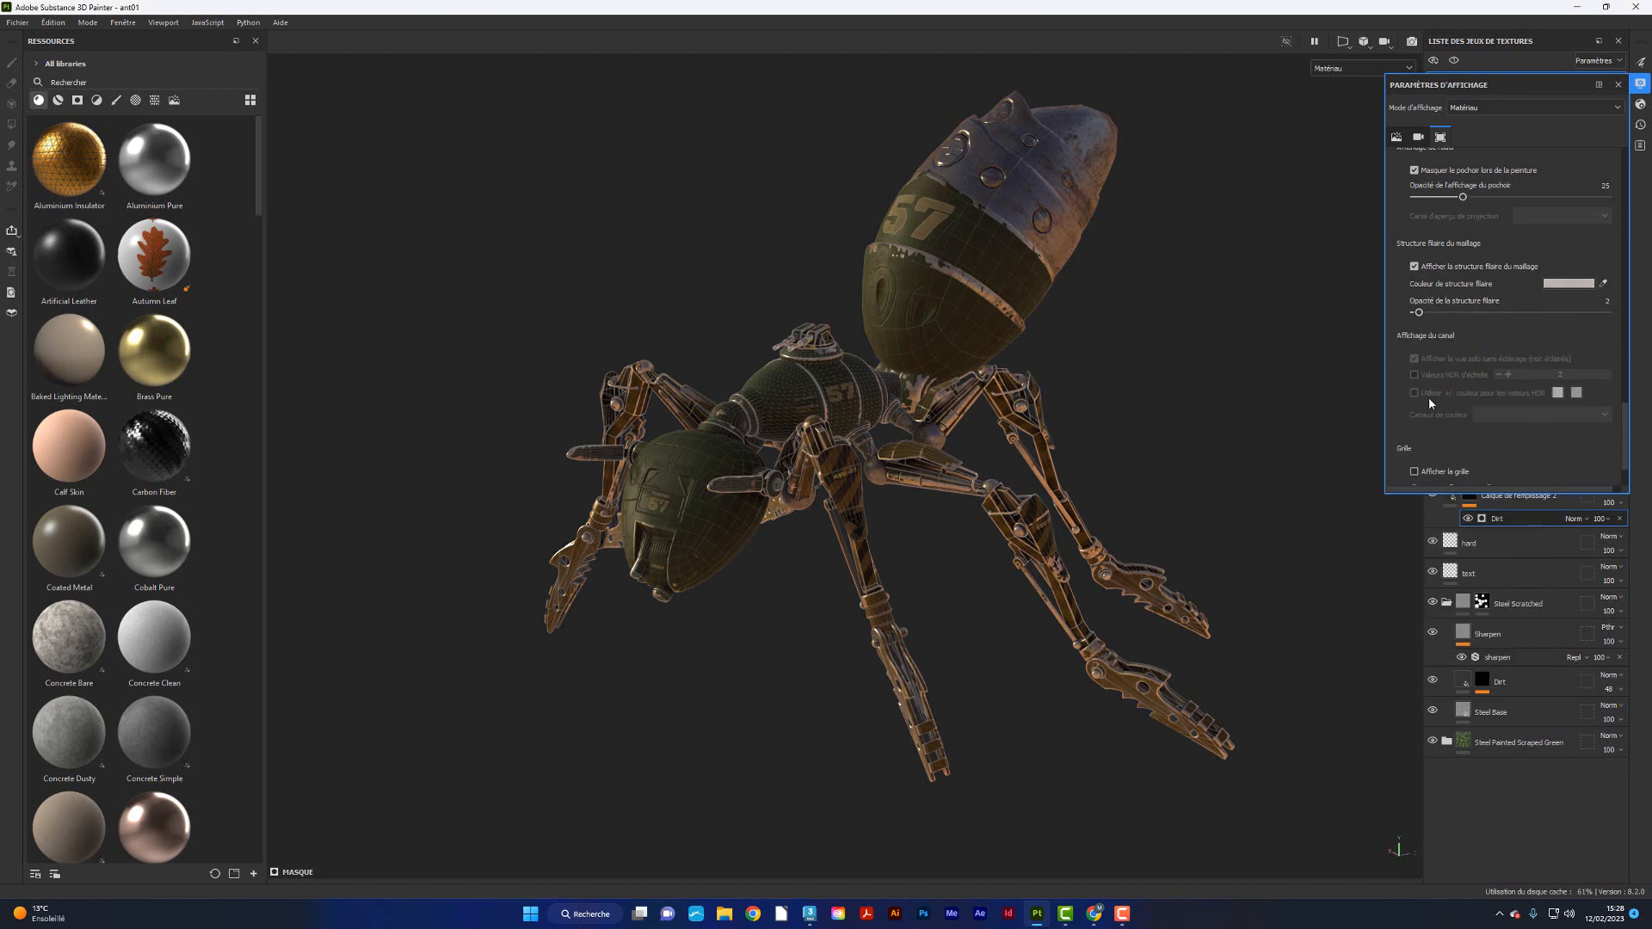
- Look over the other viewport display options and hide the mesh wireframe
scroll(1428, 399, down, 2)
scroll(1441, 413, up, 5)
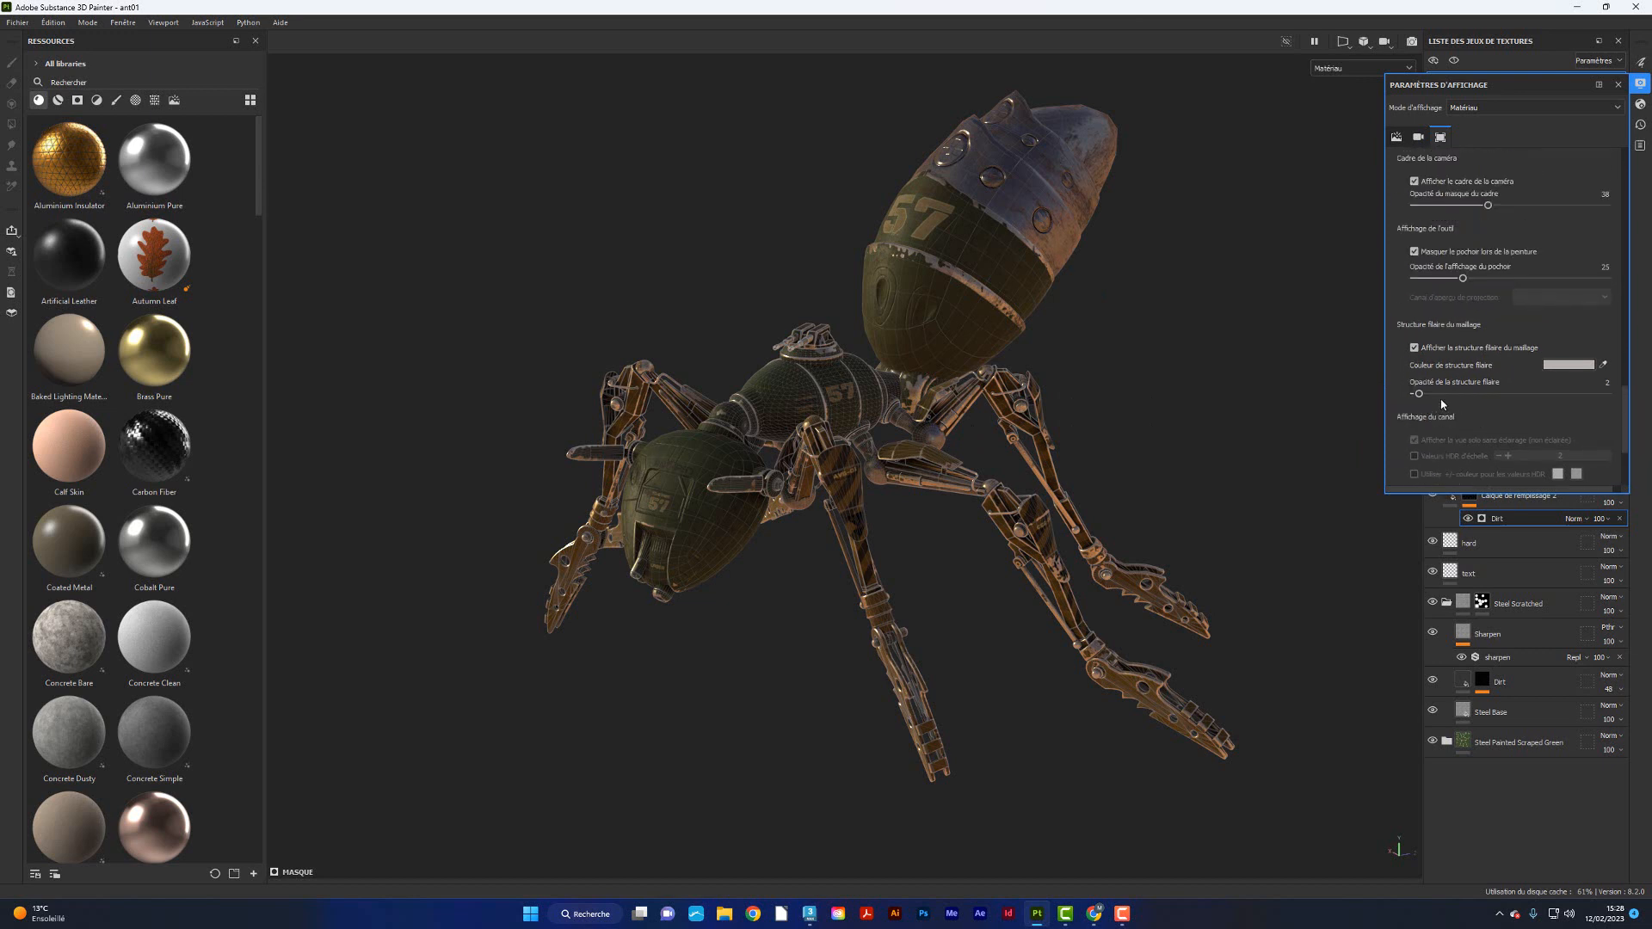
scroll(1514, 379, down, 1)
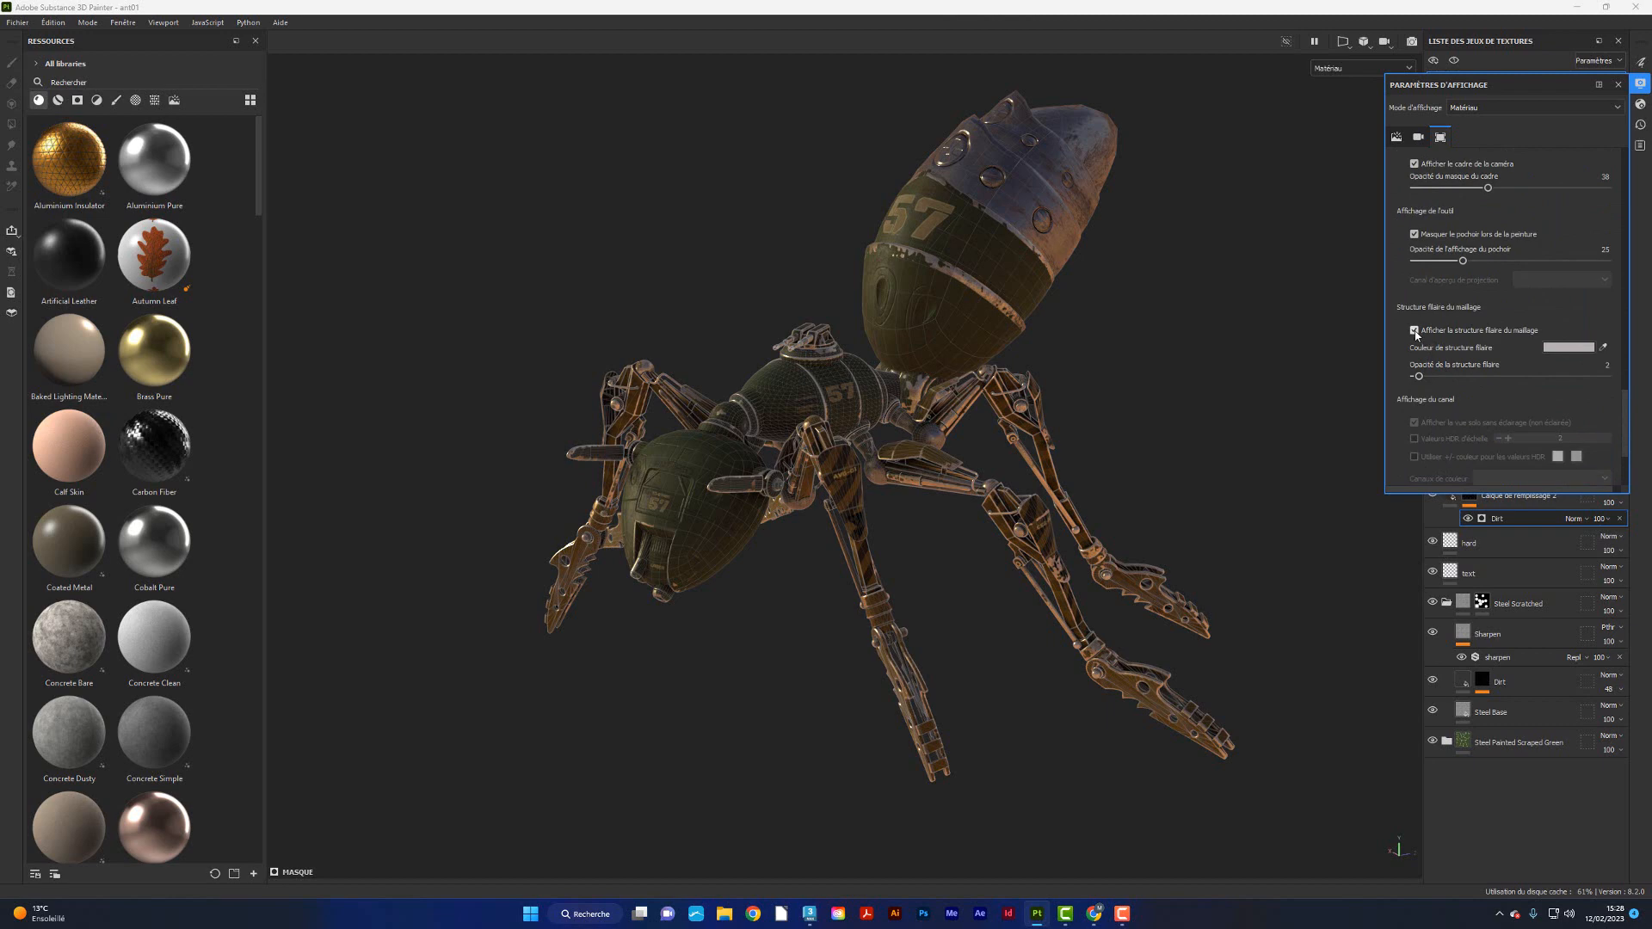
click(1414, 330)
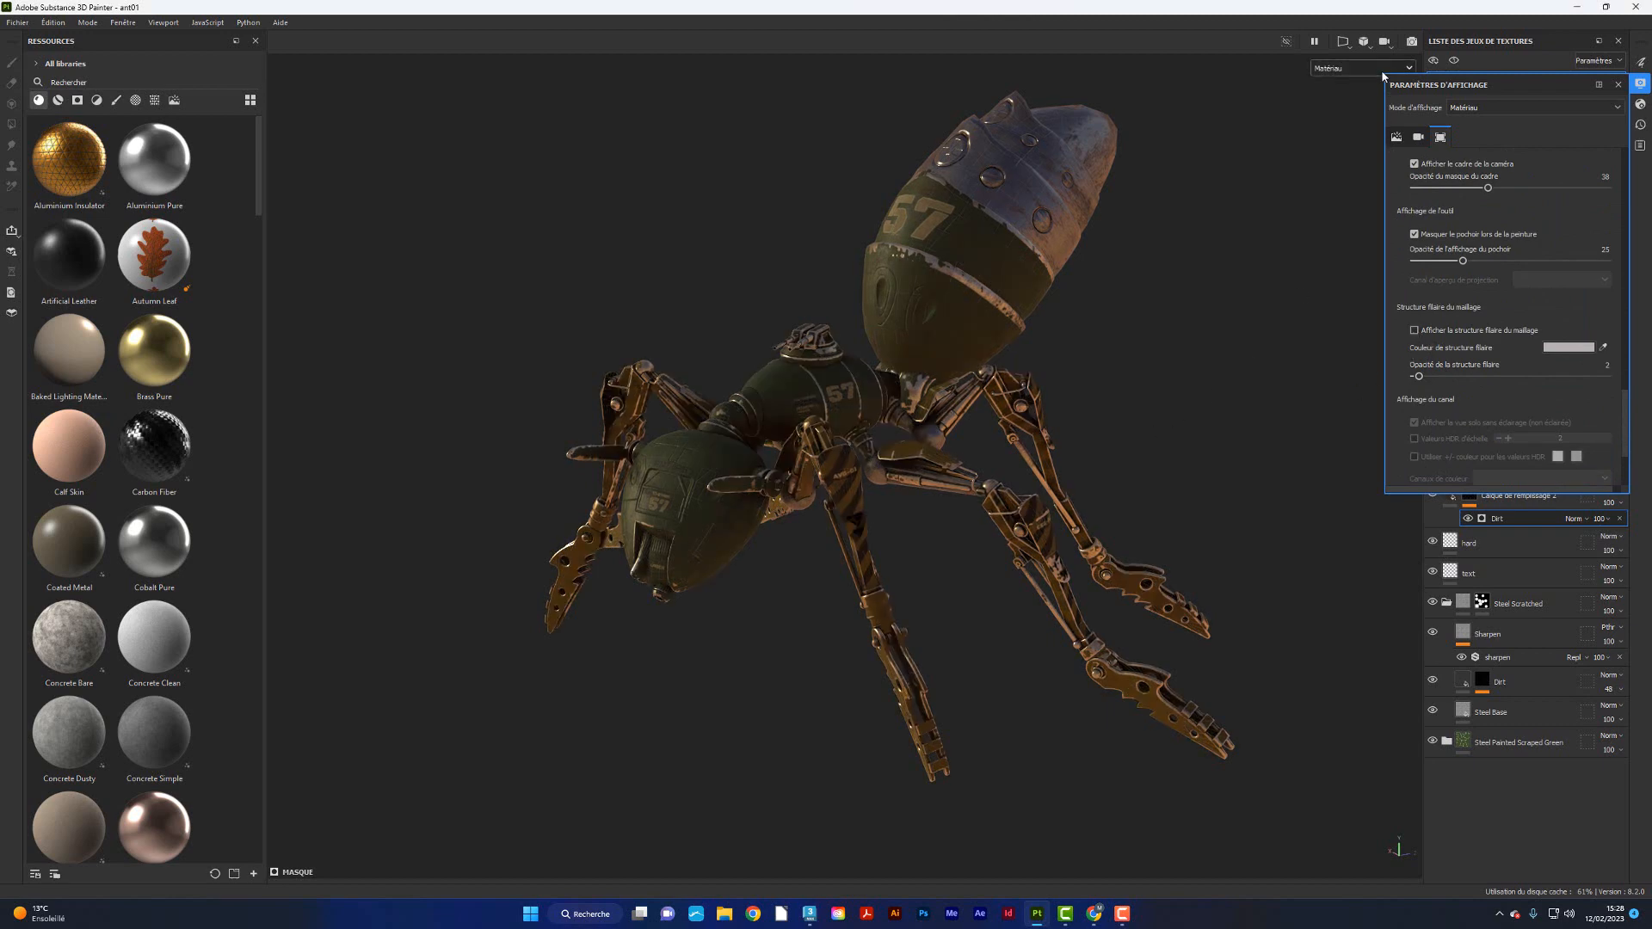
- Switch to Iray rendering, resume the paused render and render the ant from a new angle
click(1411, 42)
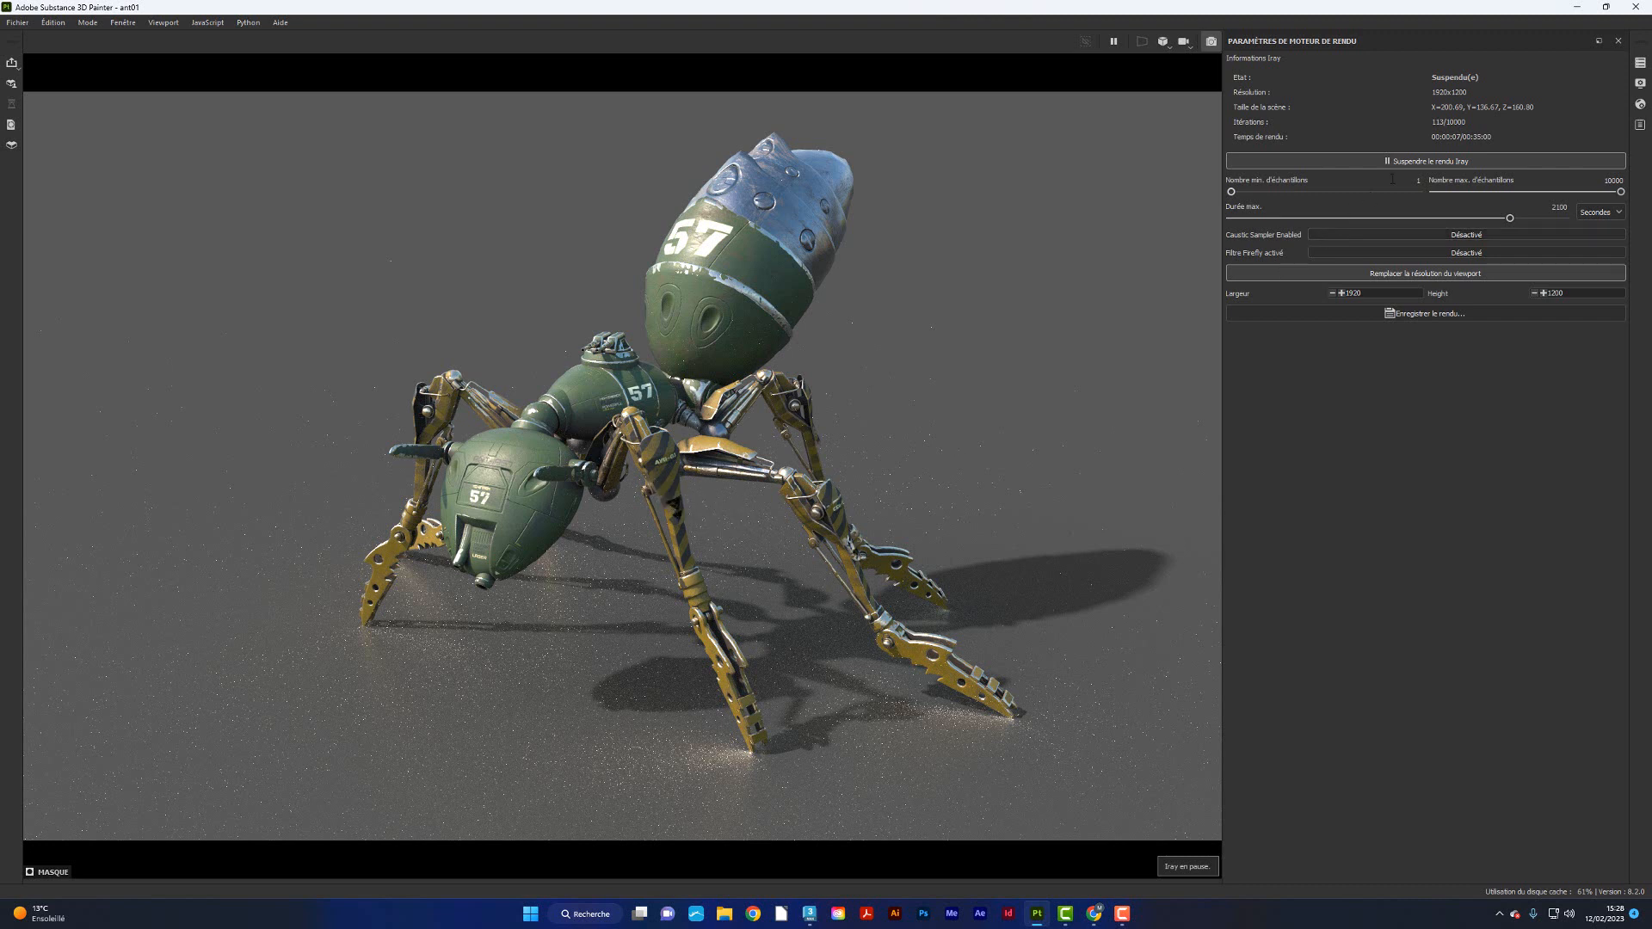
click(1425, 161)
alt+drag(638, 497, 748, 526)
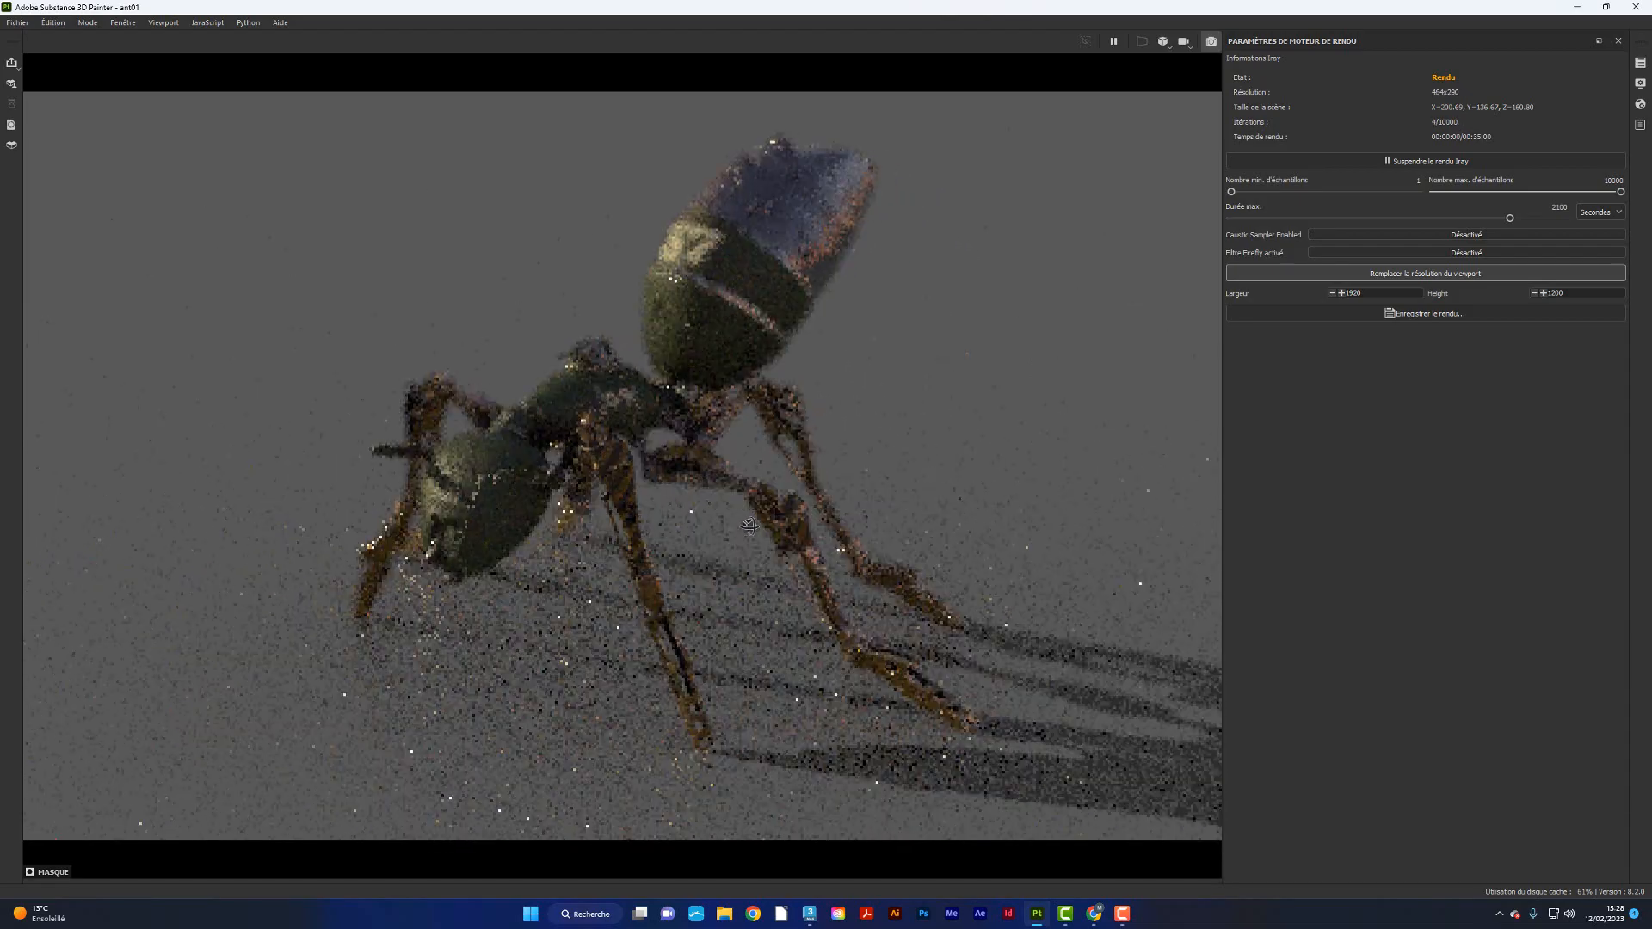
alt+middle_drag(737, 520, 745, 539)
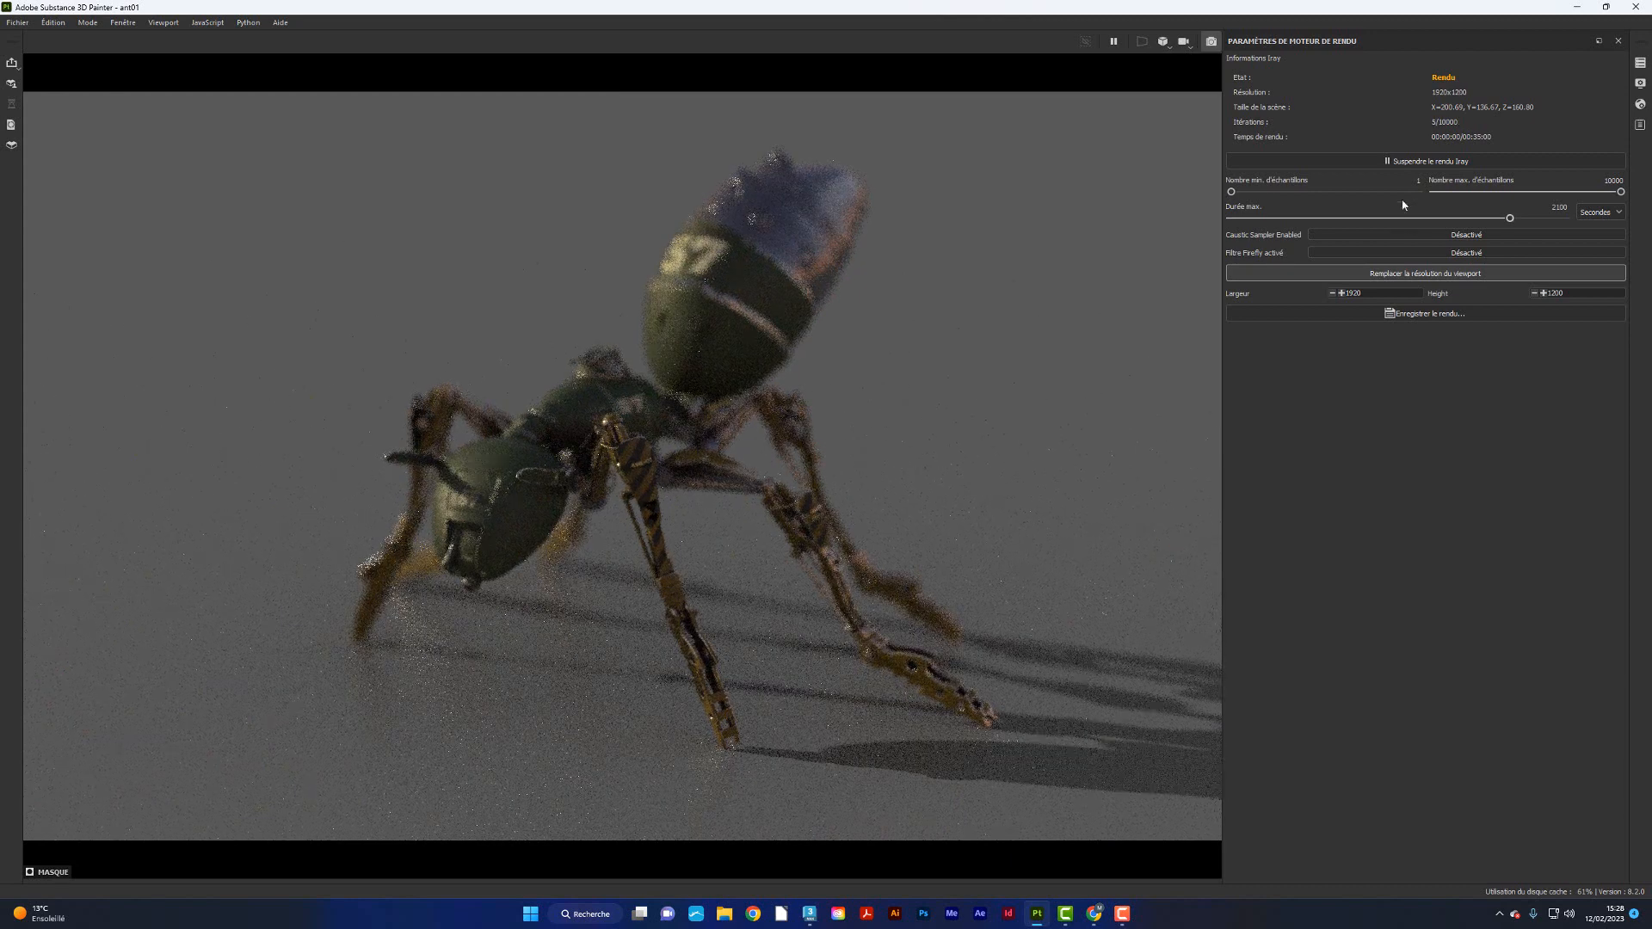
- Pause and resume the Iray render, and restart it from a slightly different angle on the ant
click(1417, 163)
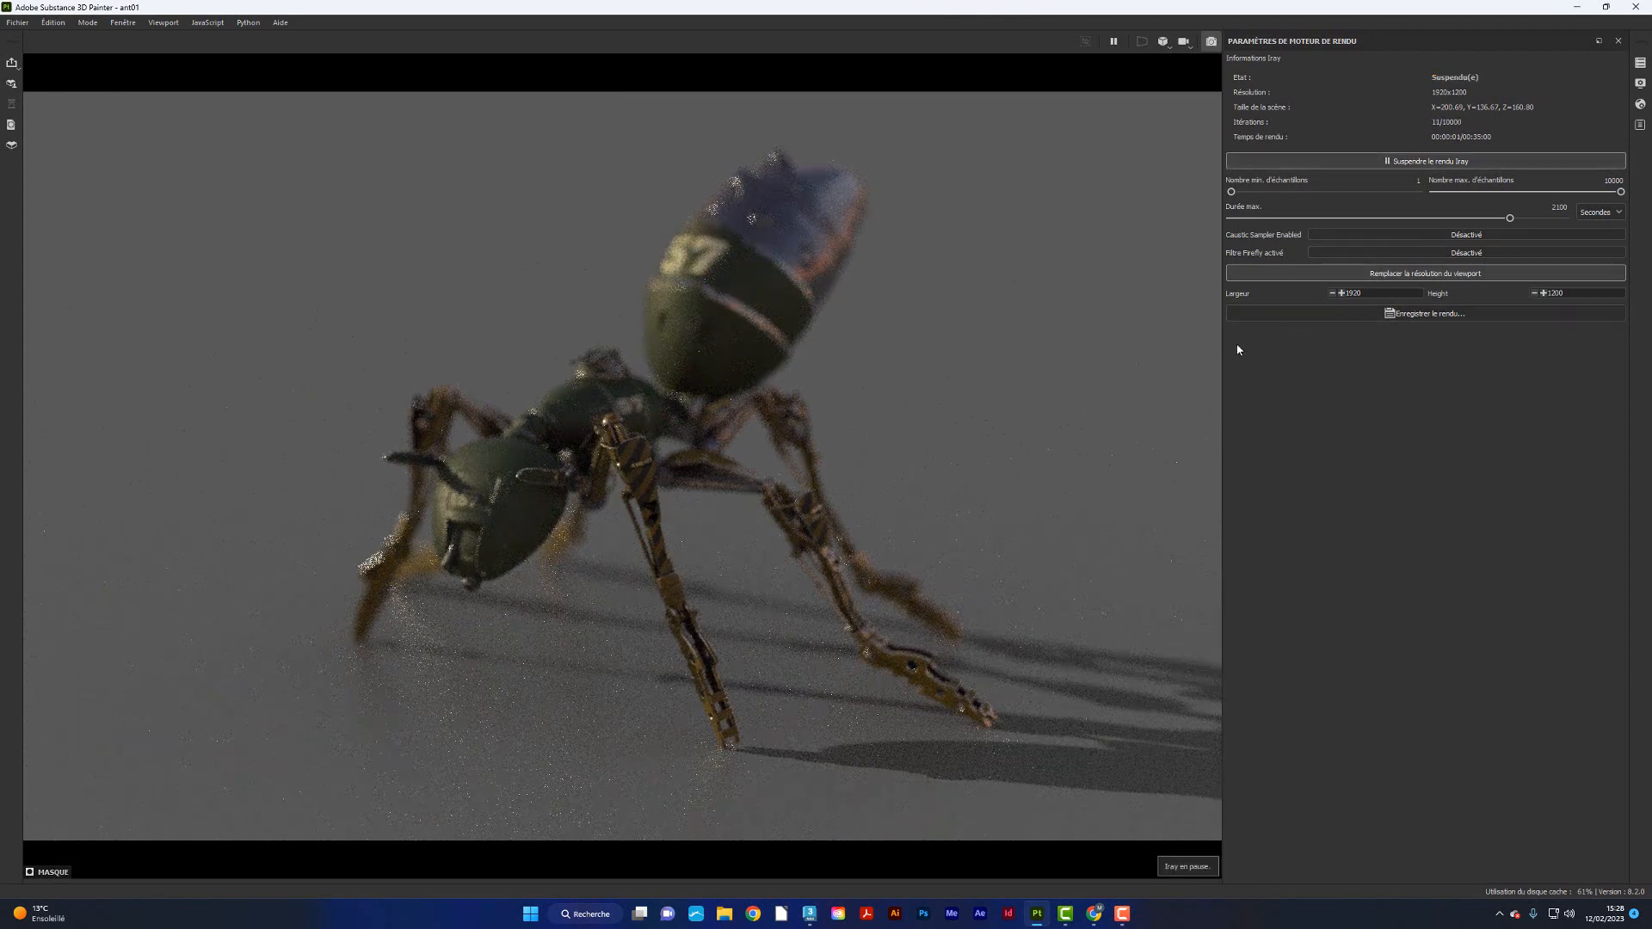
click(1402, 163)
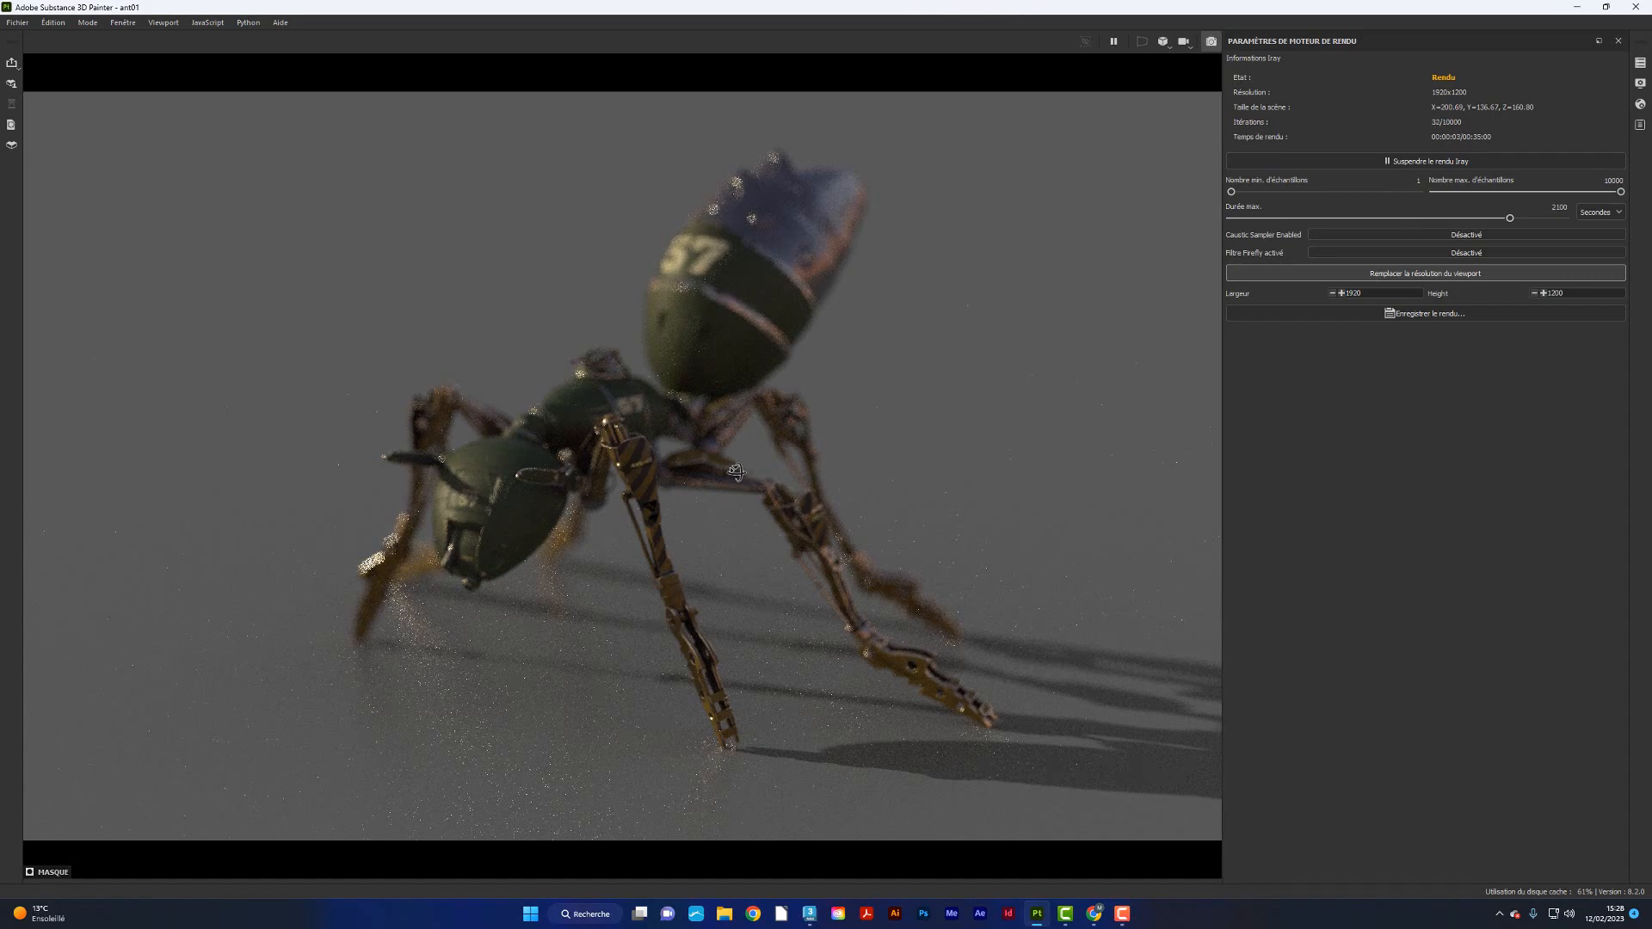
mouse_move(736, 472)
alt+mouse_down()
mouse_move(806, 467)
mouse_move(765, 480)
alt+mouse_up()
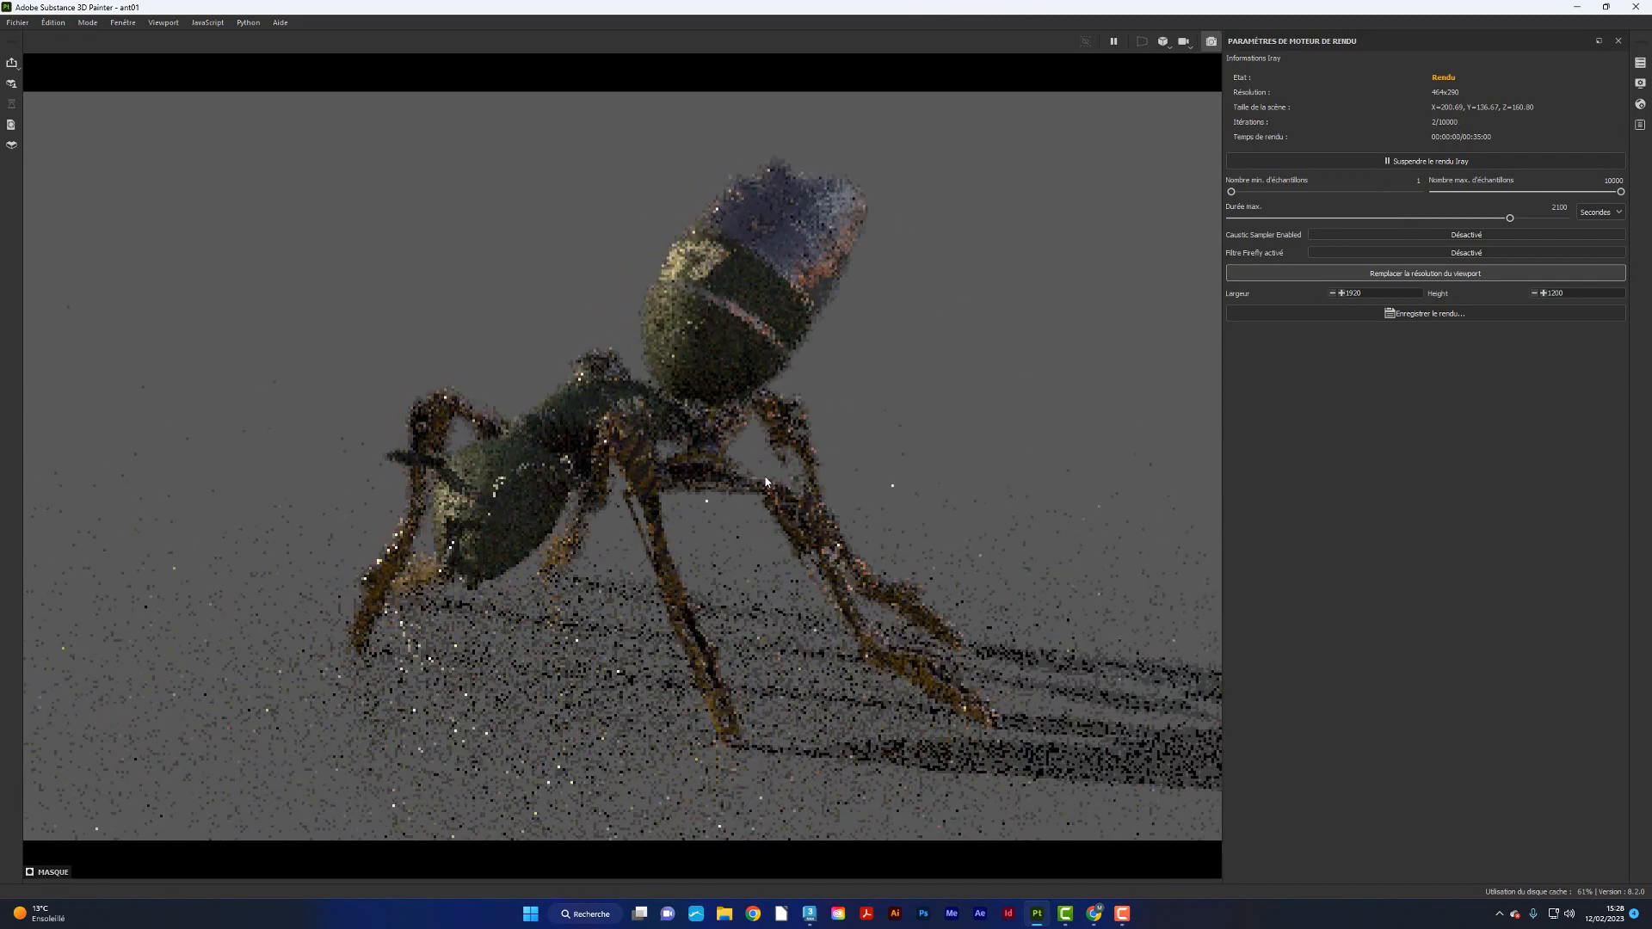
- Rotate the environment lighting slightly and orbit around the ant to show more of the front of its head
shift+right_drag(765, 481, 722, 490)
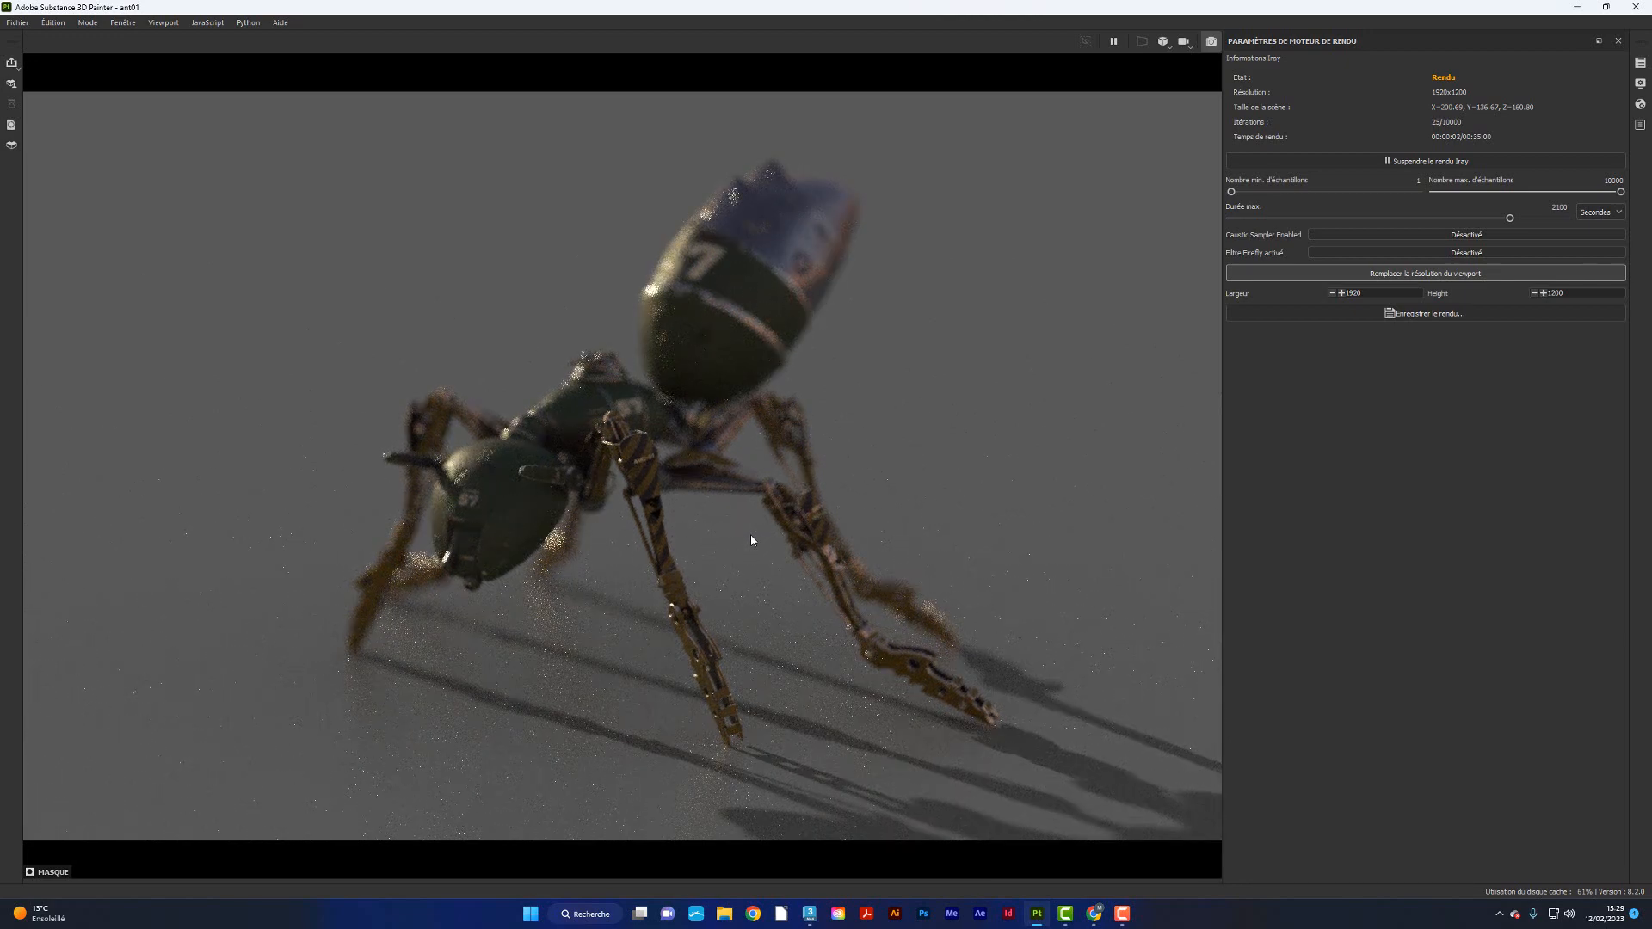
alt+drag(741, 537, 817, 518)
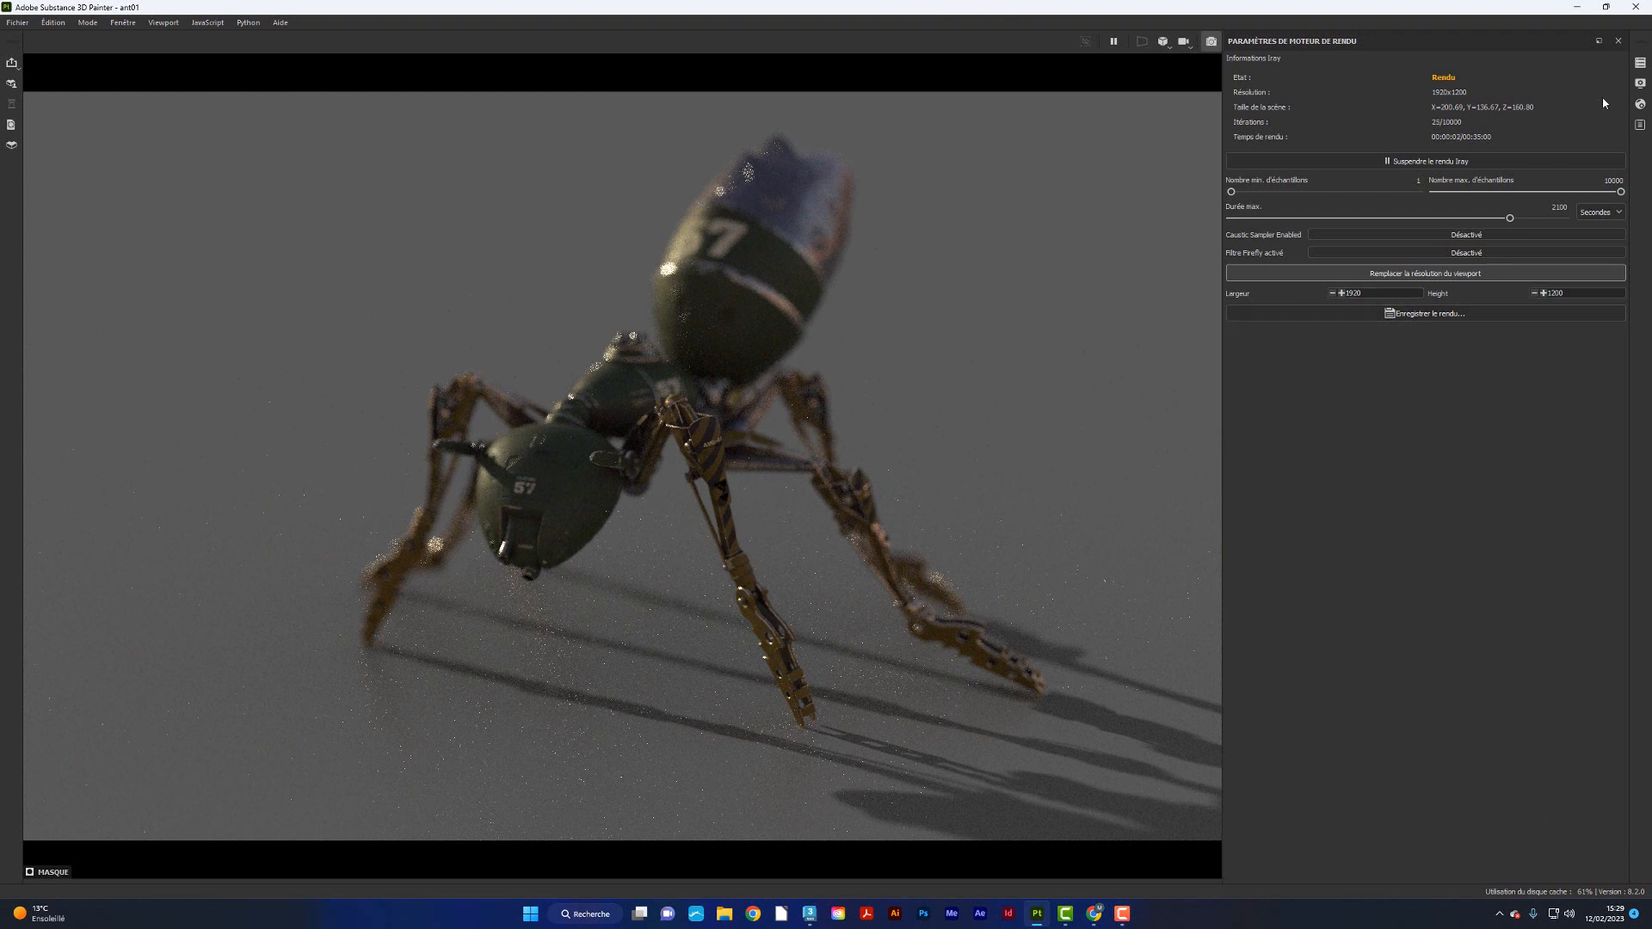
- Turn the dome's ground off and back on, and do the same with its clear colour, to compare the render
click(1640, 82)
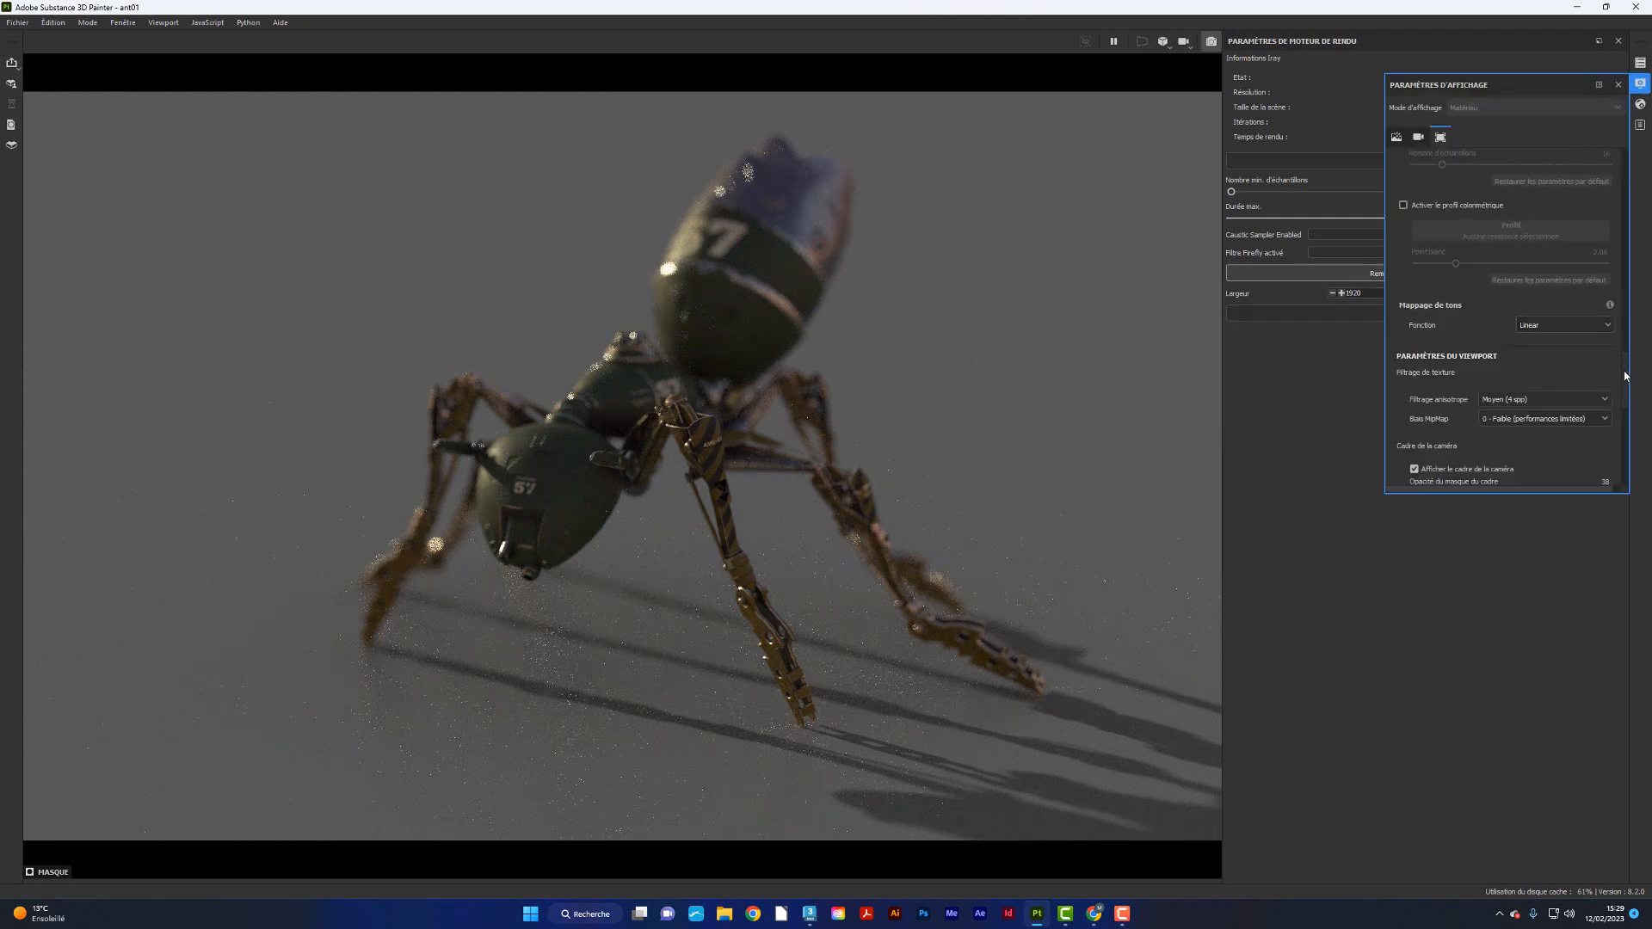
drag(1626, 376, 1630, 160)
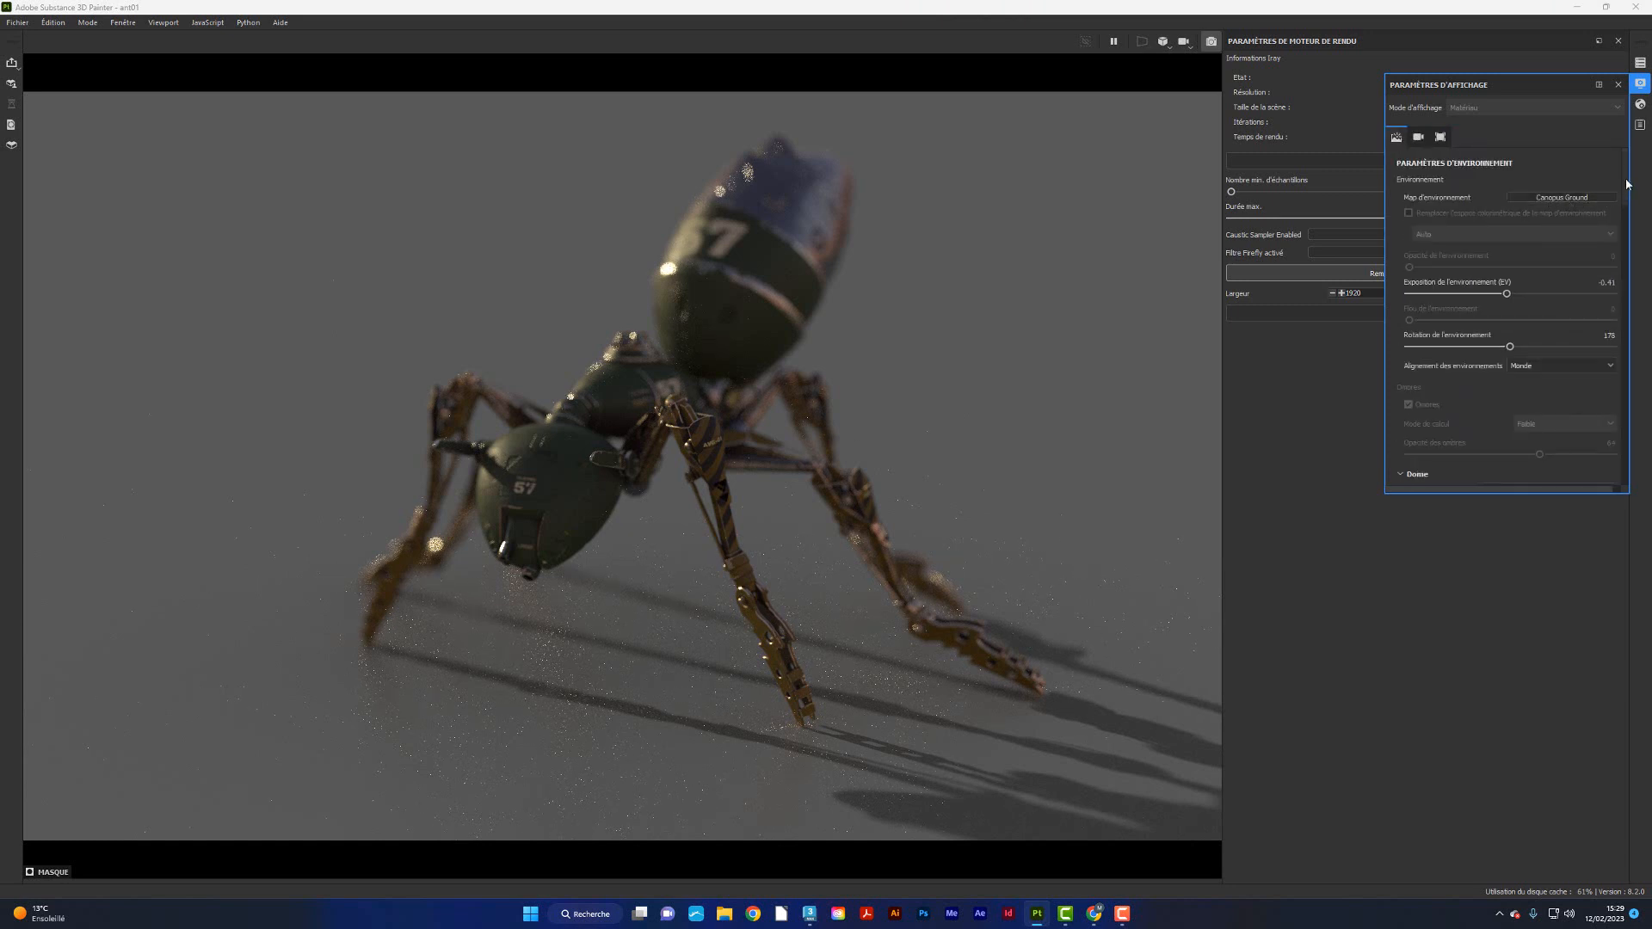
drag(1625, 185, 1632, 243)
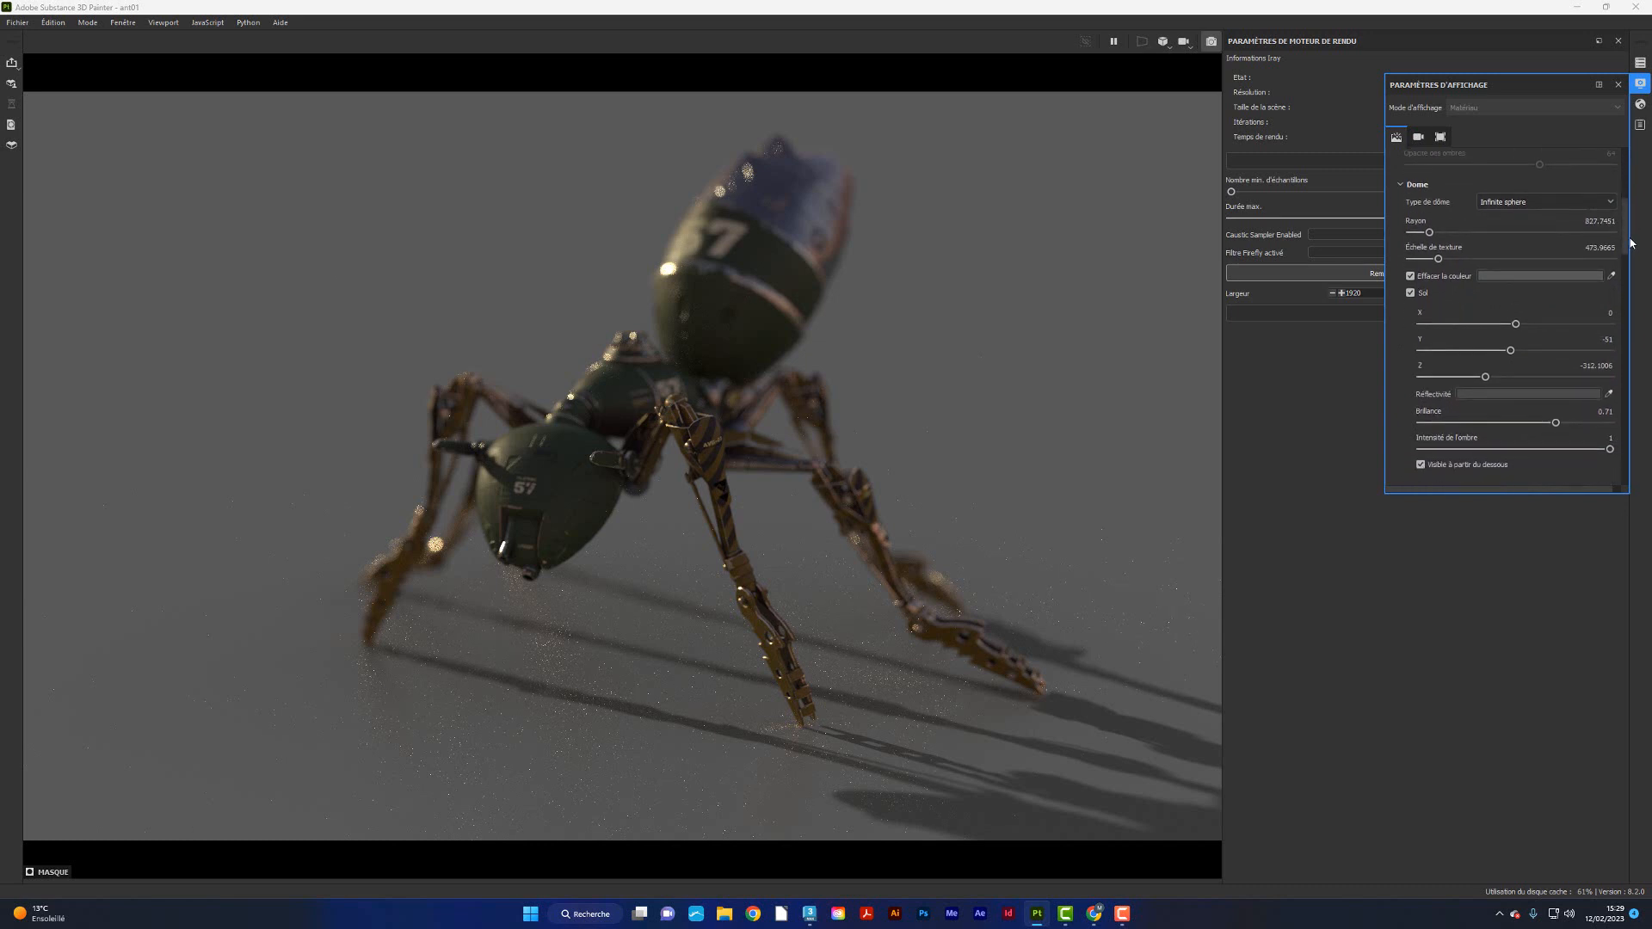
click(1410, 294)
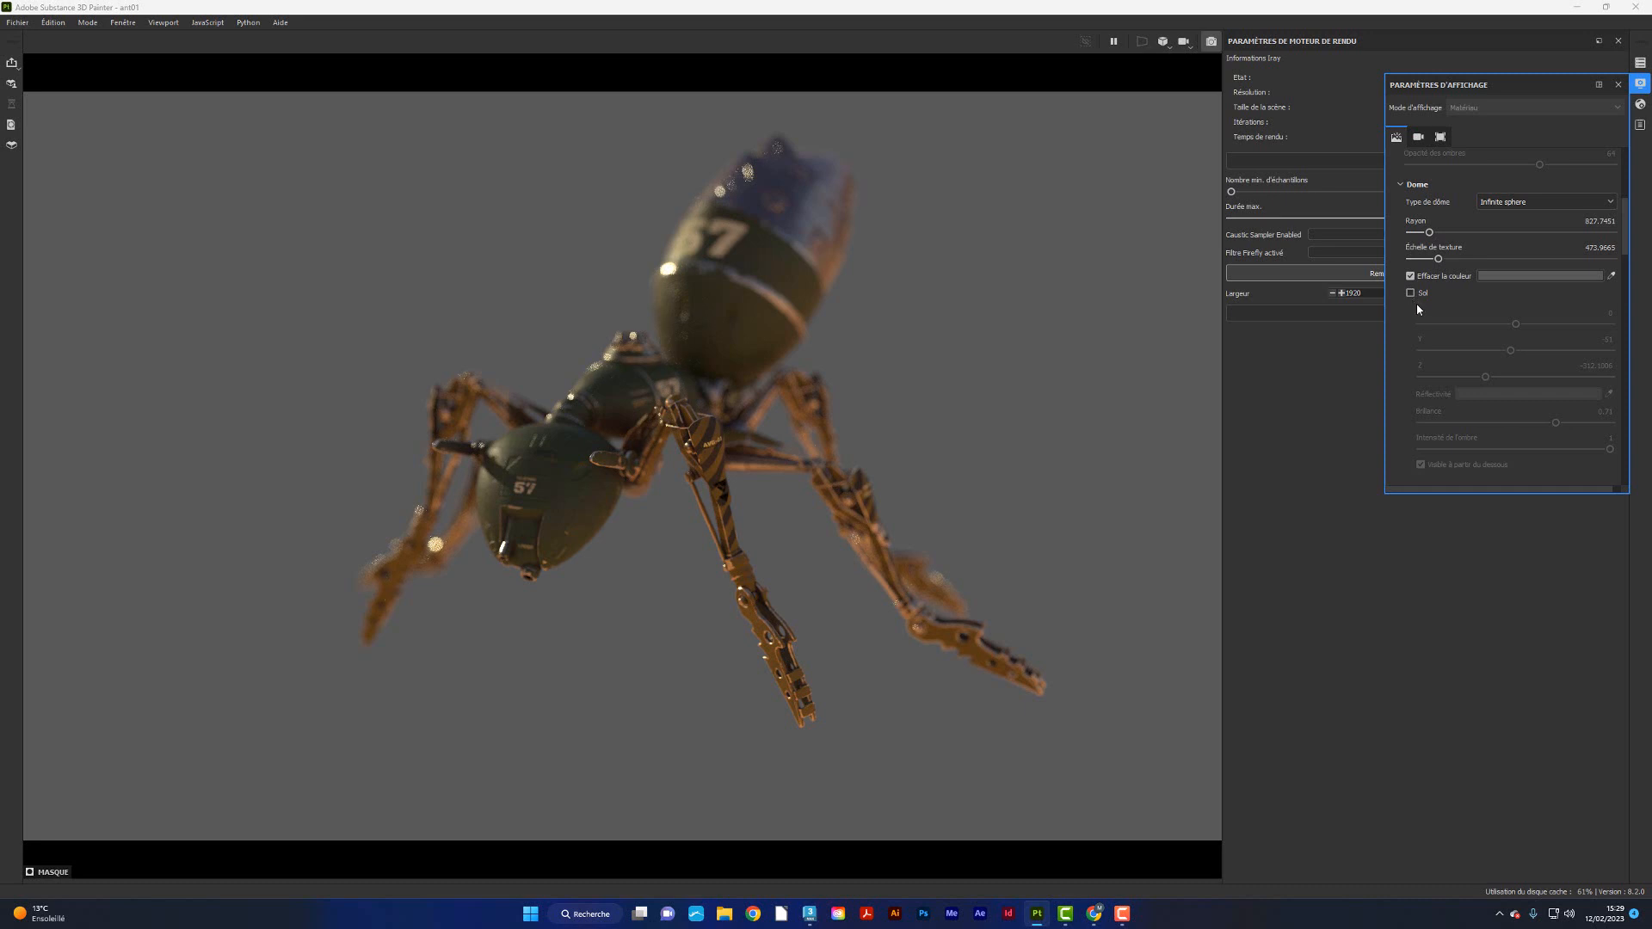
click(1409, 294)
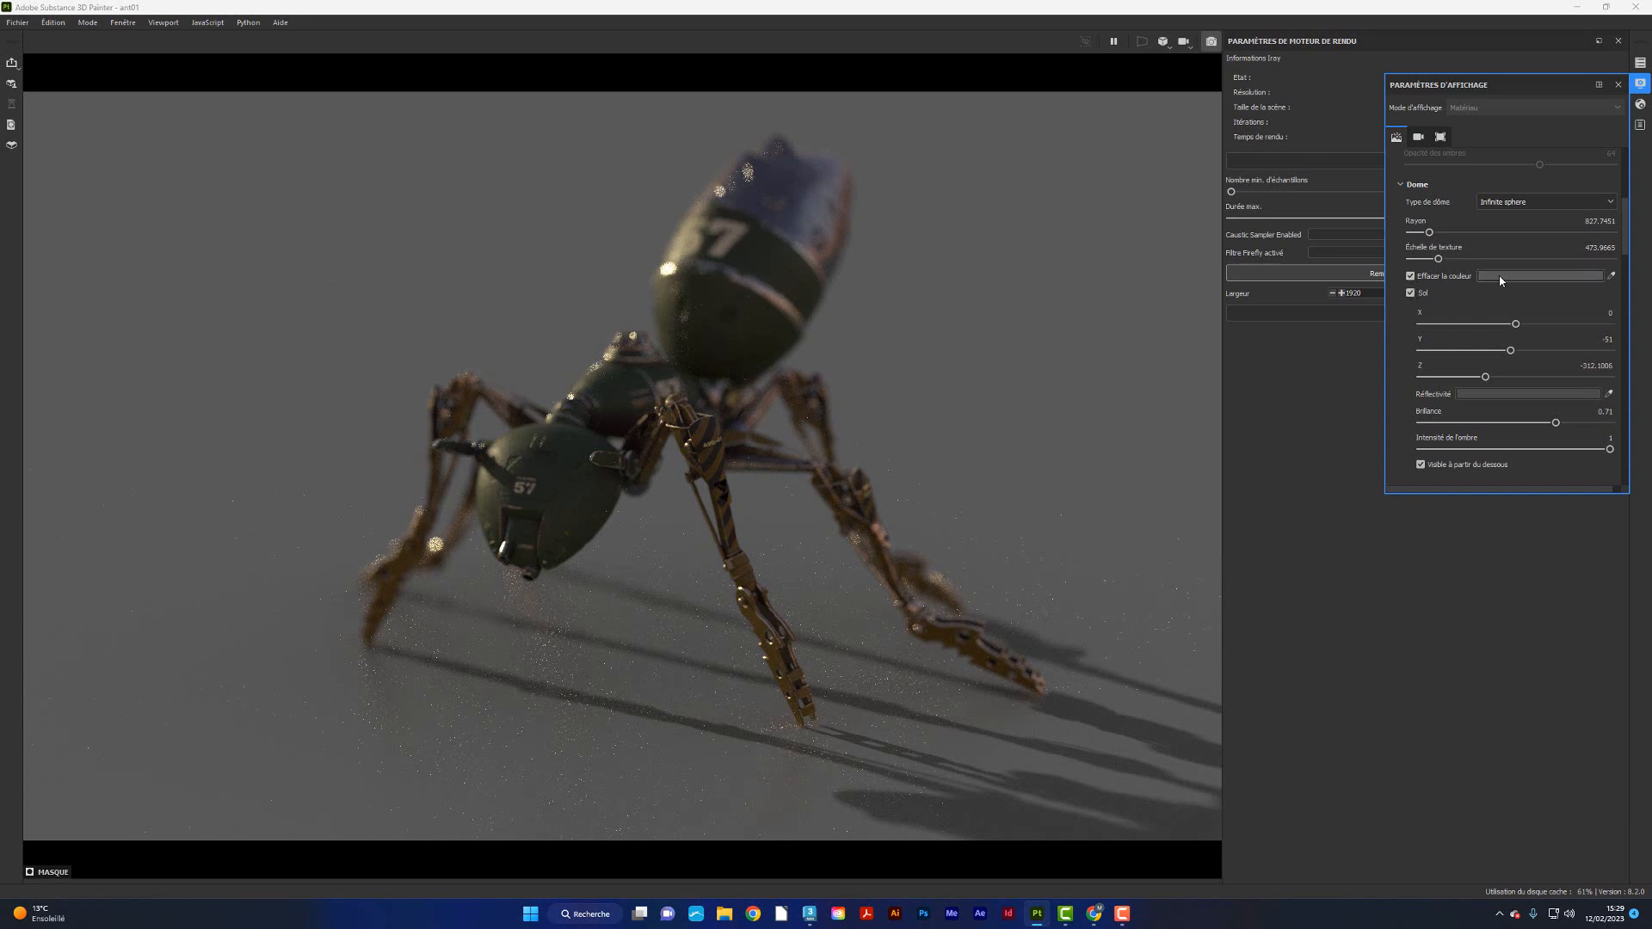
click(1411, 277)
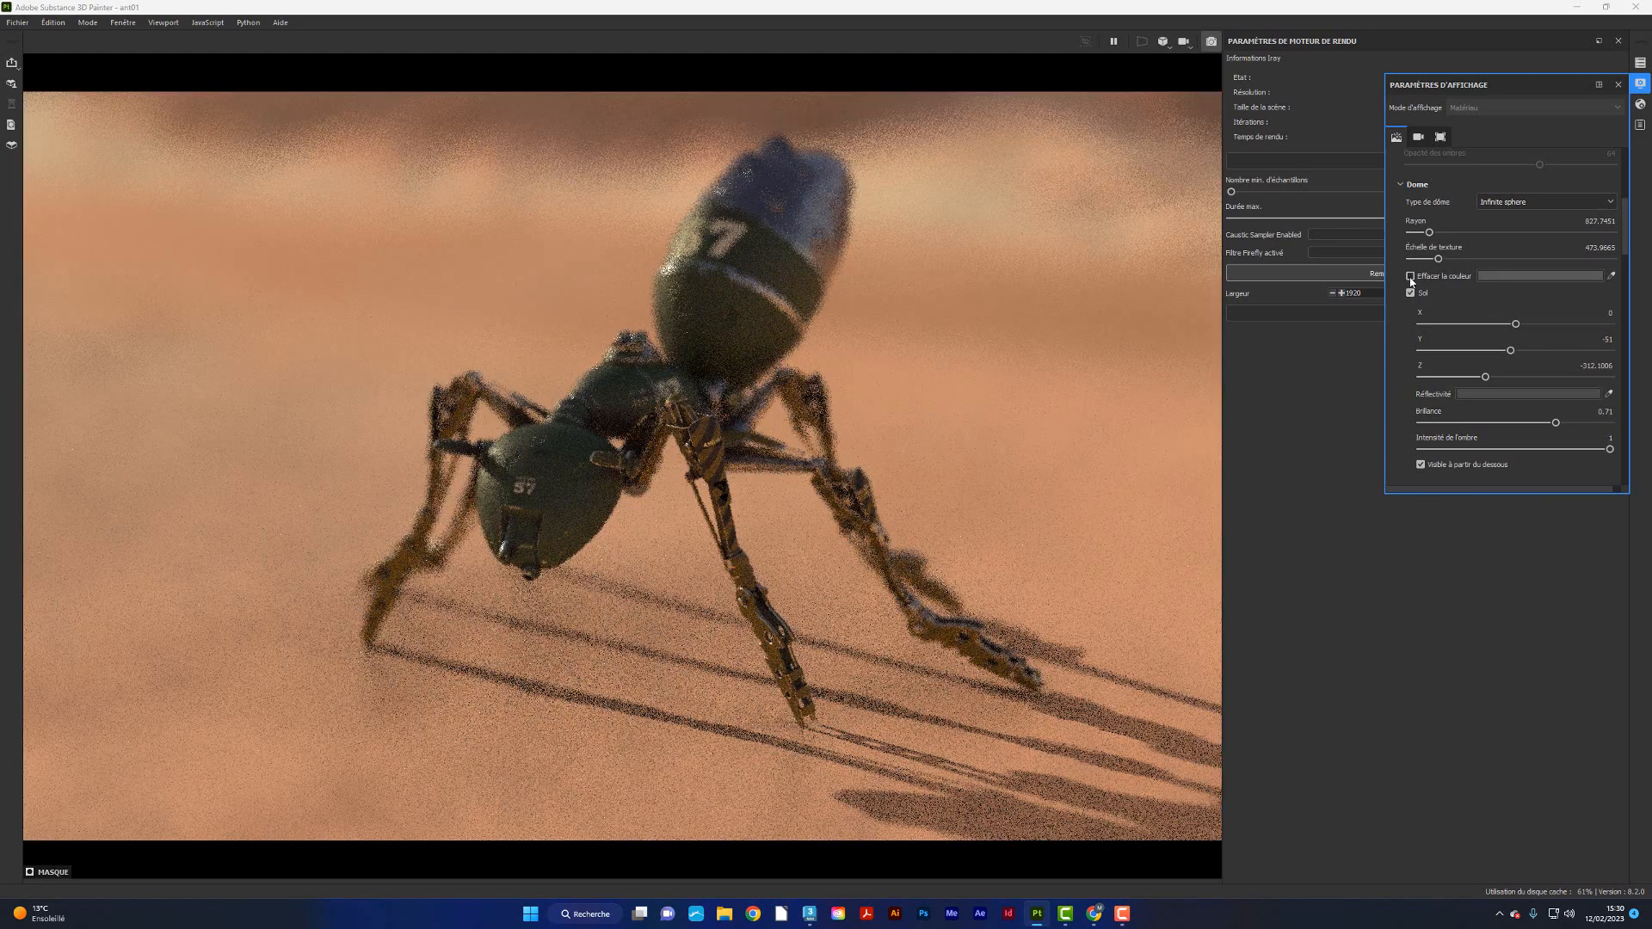
click(1410, 276)
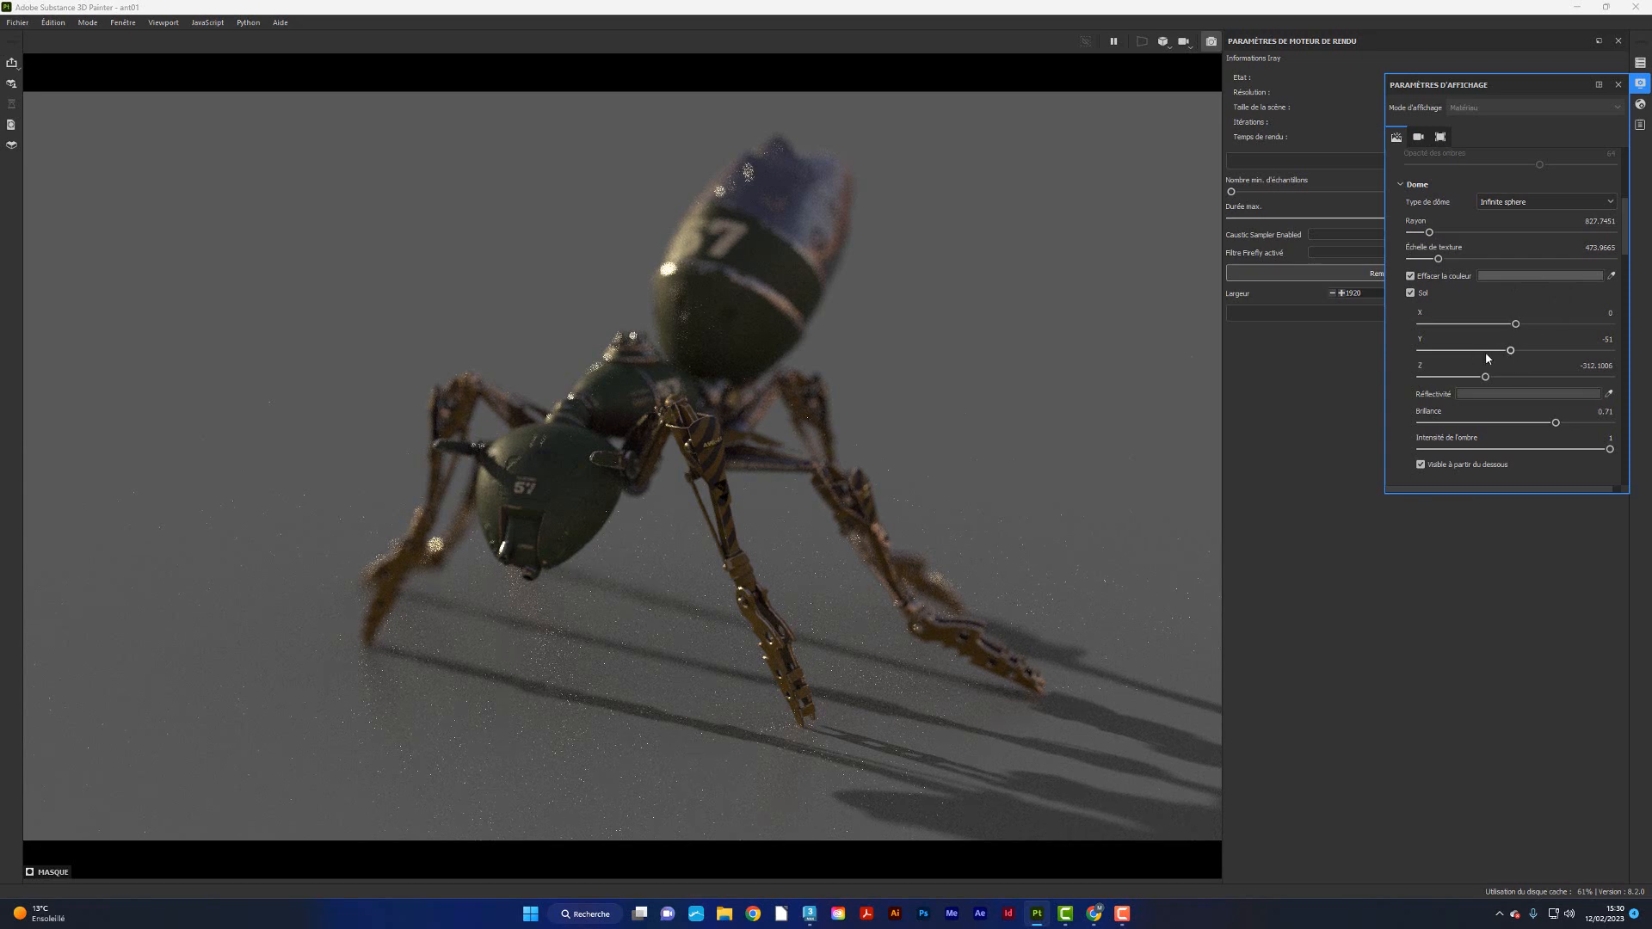
- Try a higher ground position under the ant, and set the ground's Y value to -50
mouse_move(1511, 351)
mouse_down()
mouse_move(1494, 353)
mouse_move(1515, 355)
mouse_up()
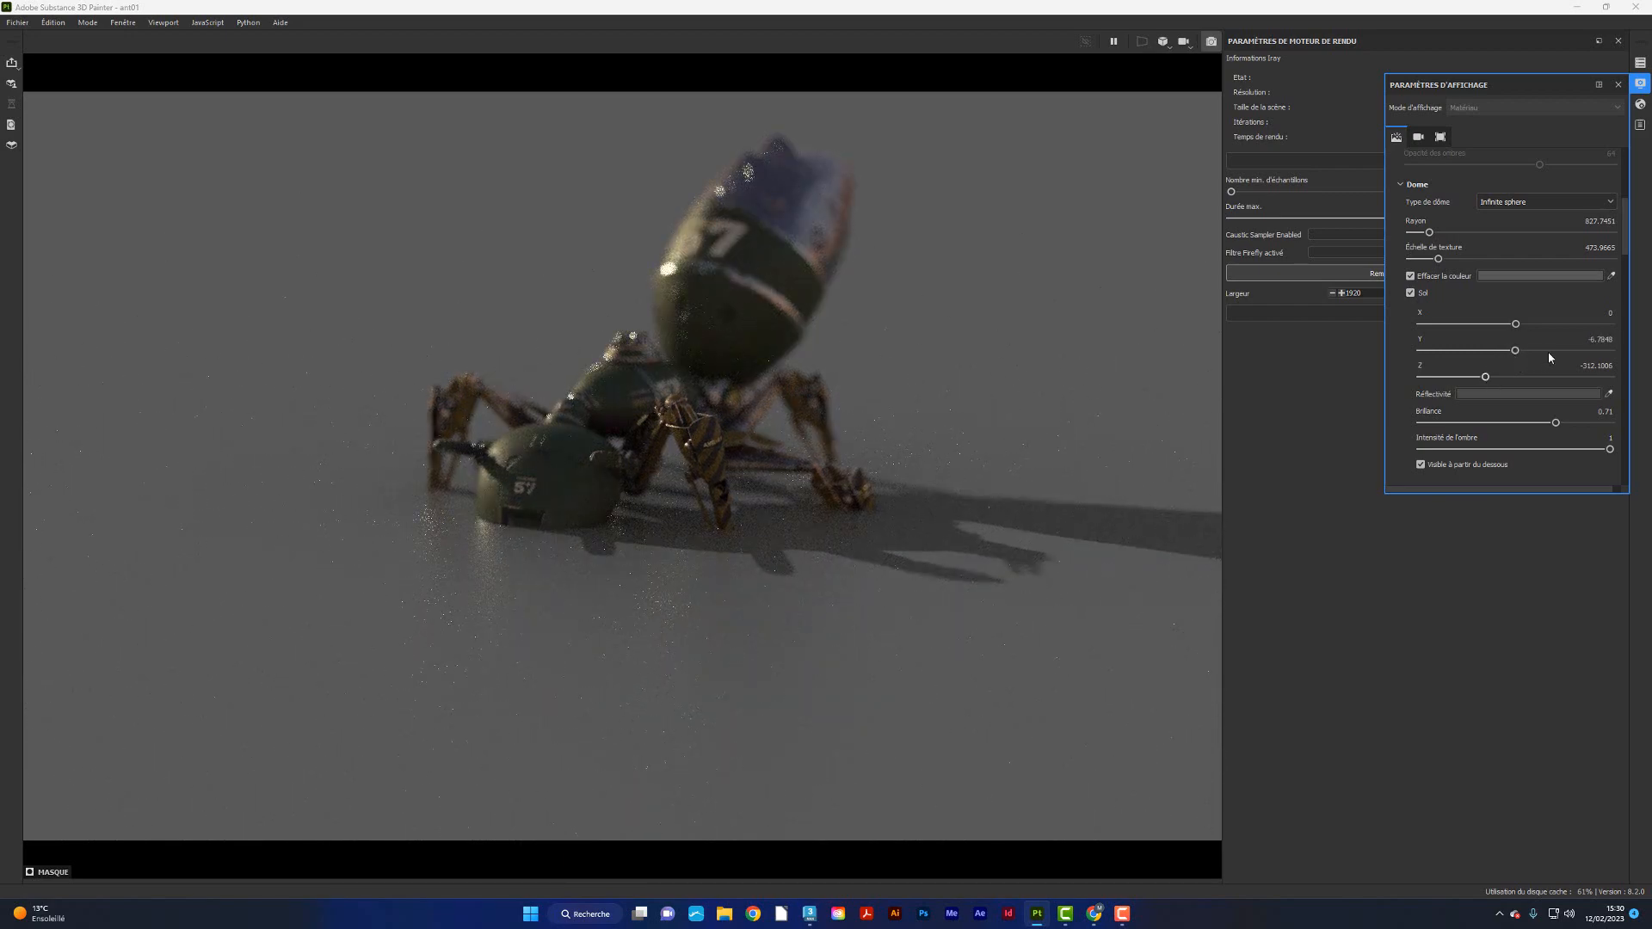
click(1600, 340)
text(-50)
key(Return)
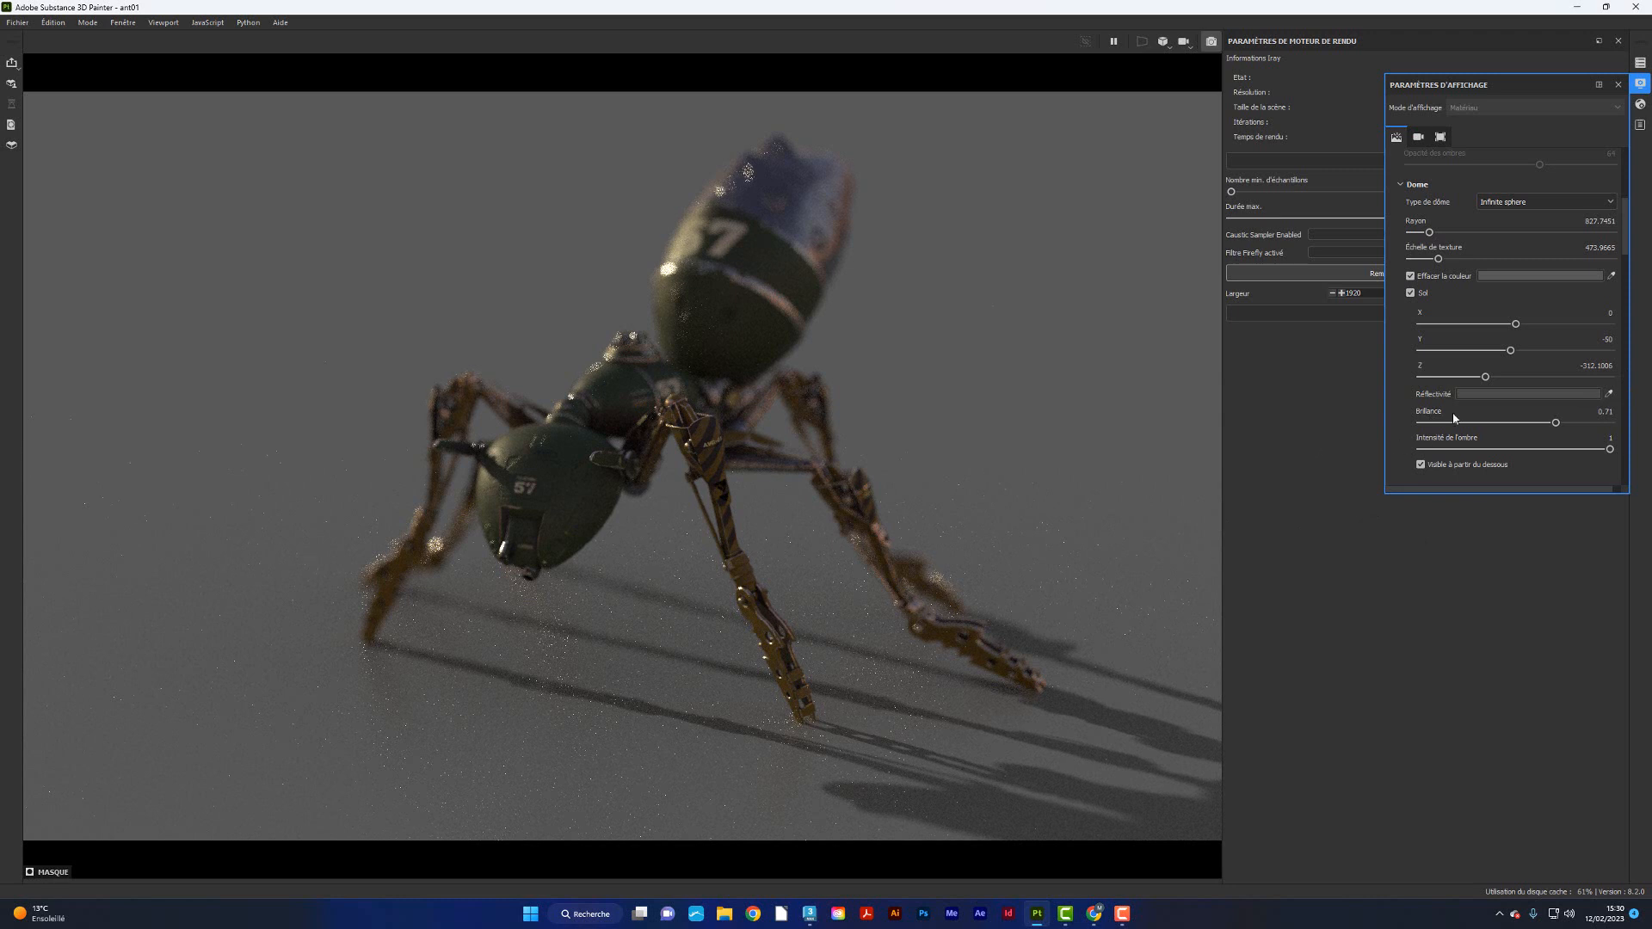
- Change the ground's reflectivity colour to a very light grey and set its glossiness to 0.63
scroll(1502, 393, down, 3)
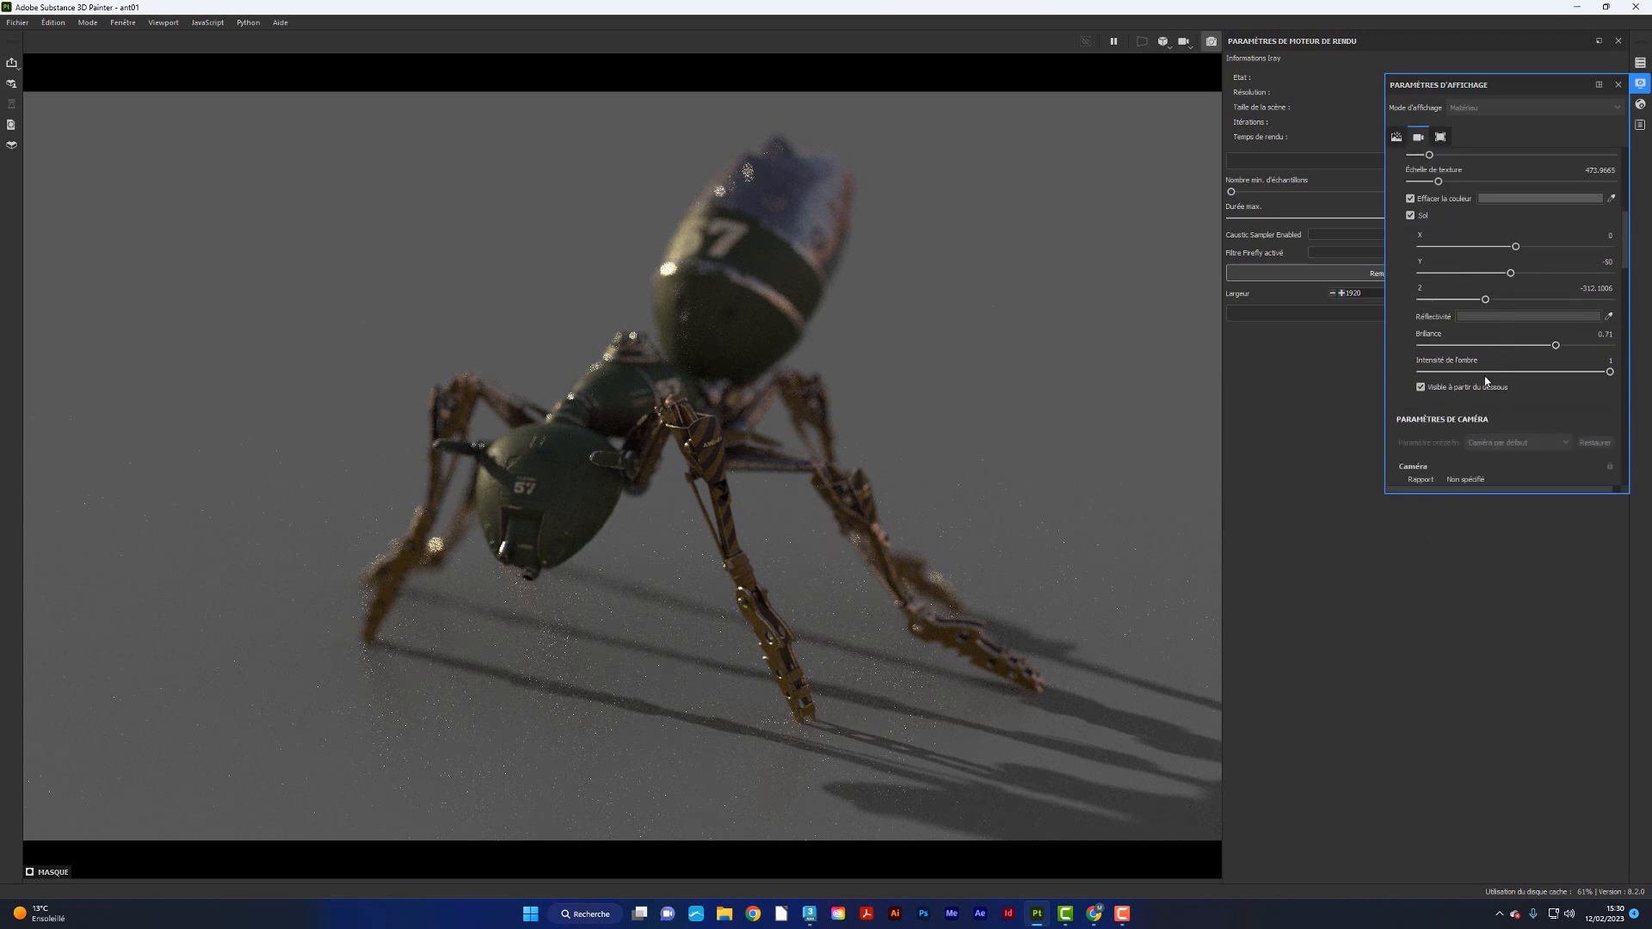
click(1476, 316)
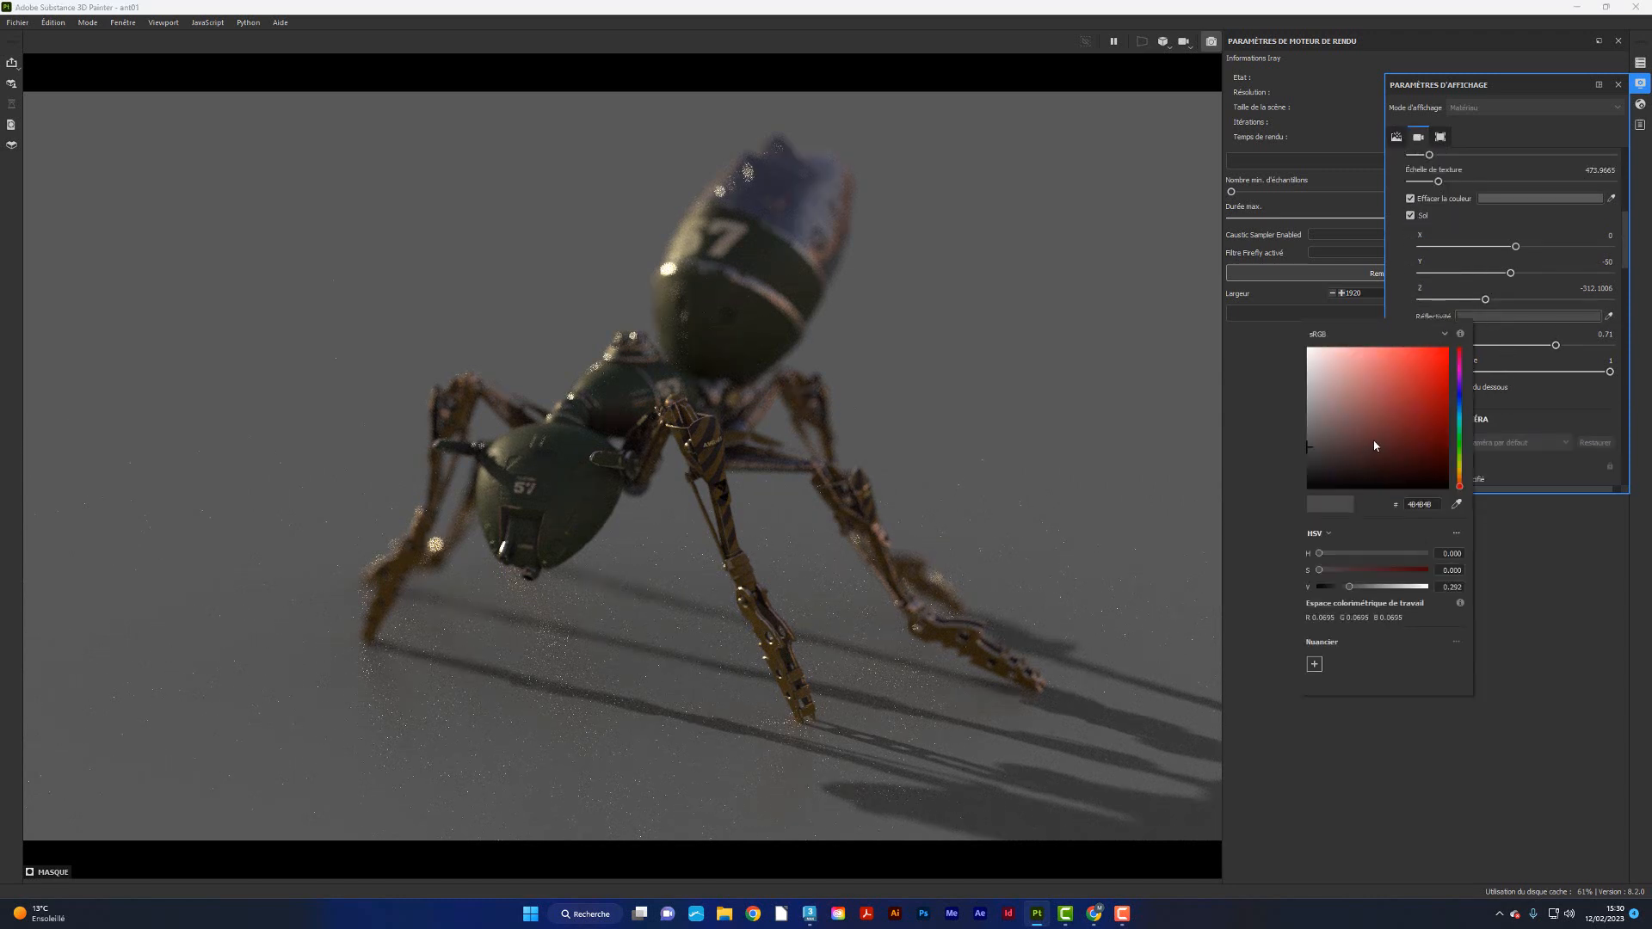
drag(1374, 445, 1309, 363)
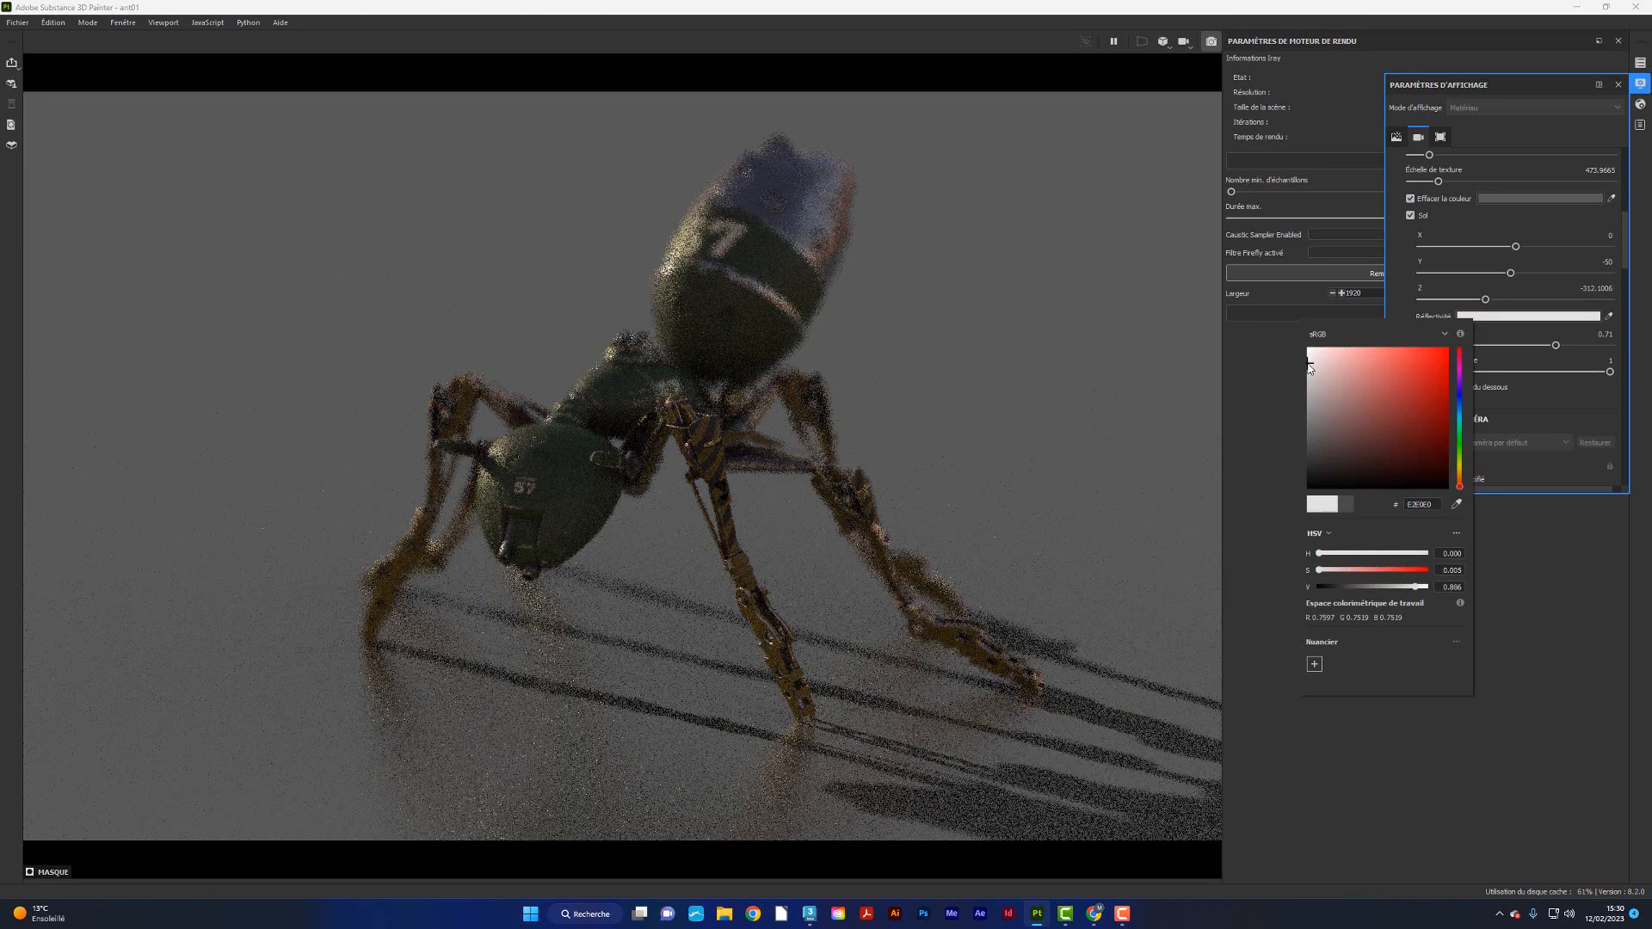
click(1503, 494)
mouse_move(1555, 345)
mouse_down()
mouse_move(1637, 358)
mouse_move(1529, 358)
mouse_up()
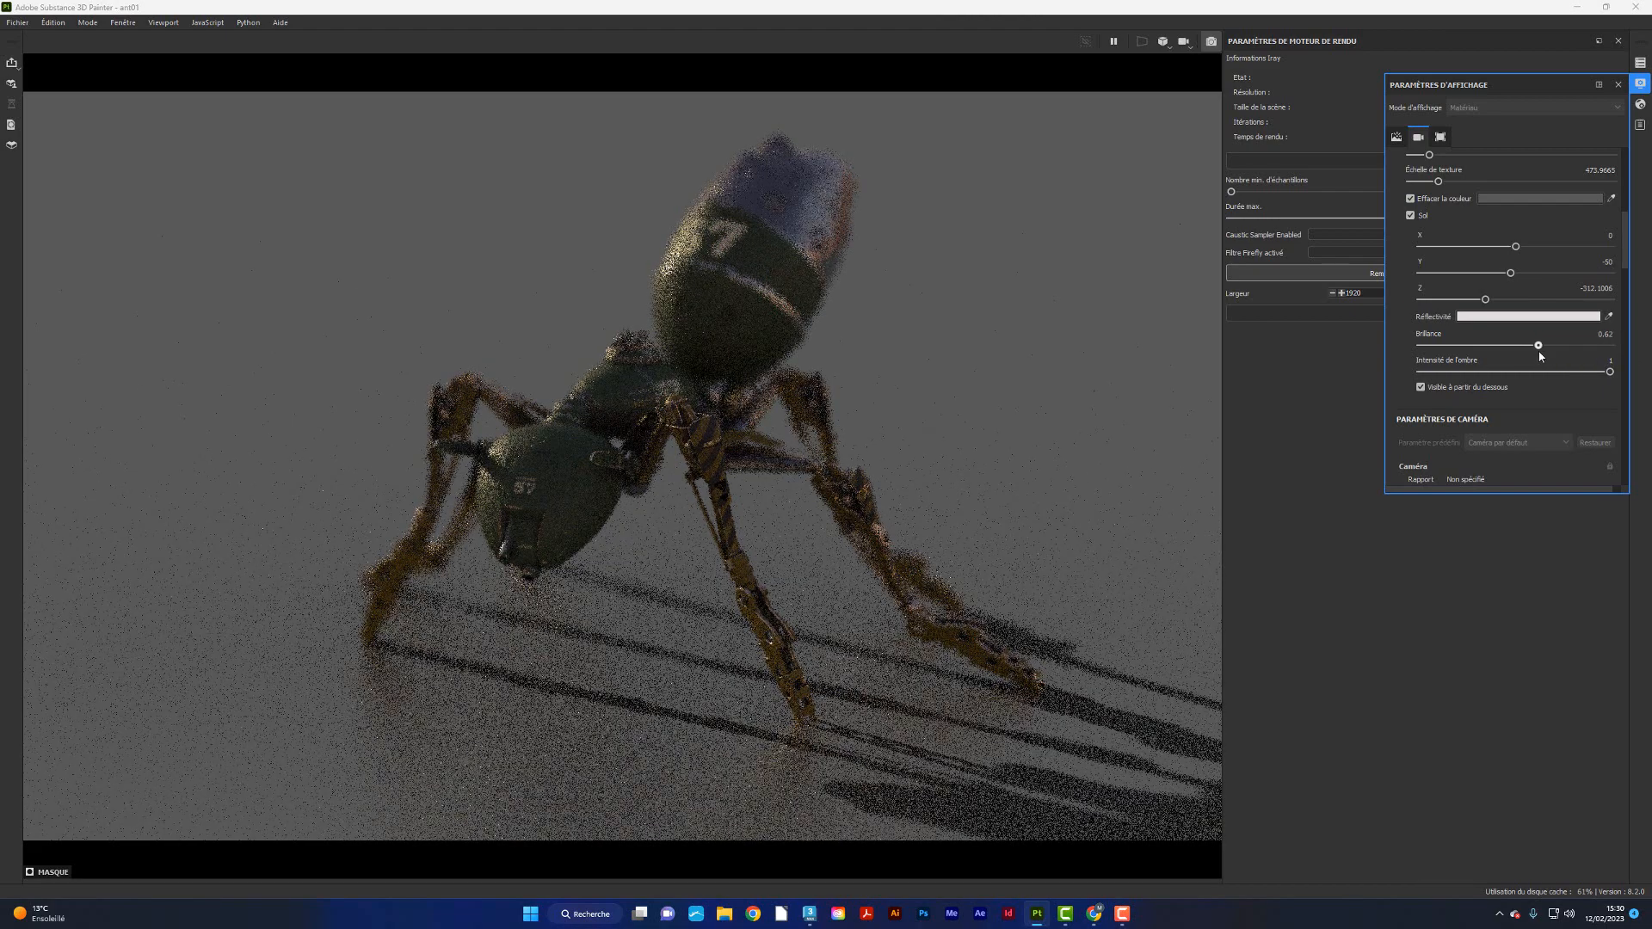
click(1540, 356)
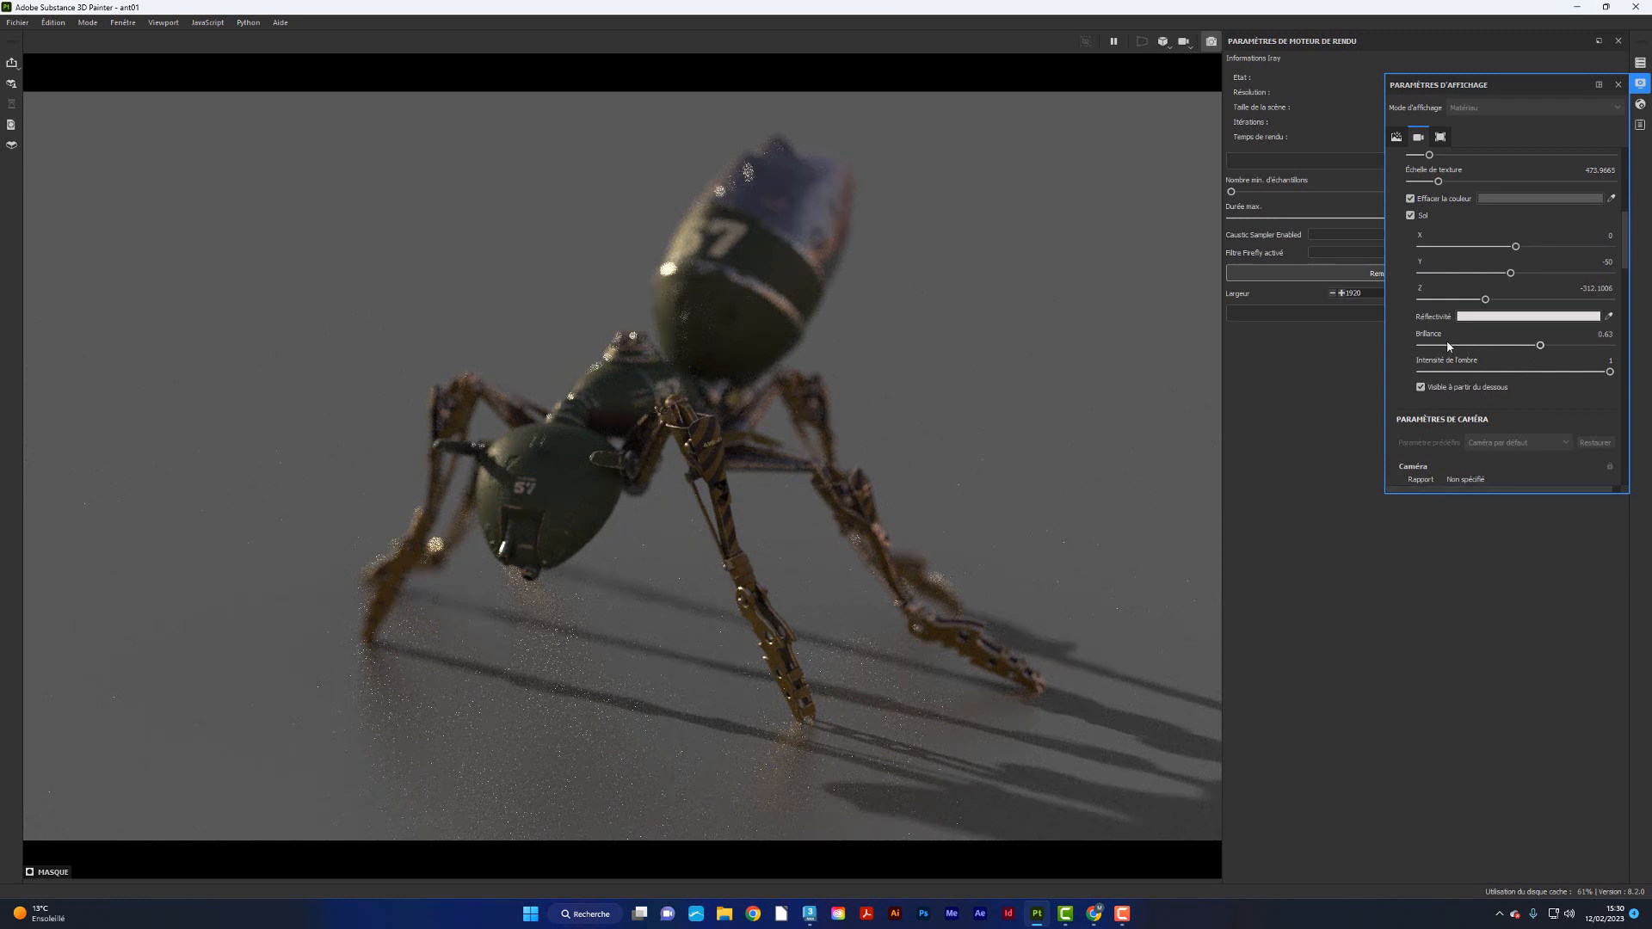
- Disable the camera's post-processing effects and reduce the aperture to about 3.88
scroll(1516, 439, down, 4)
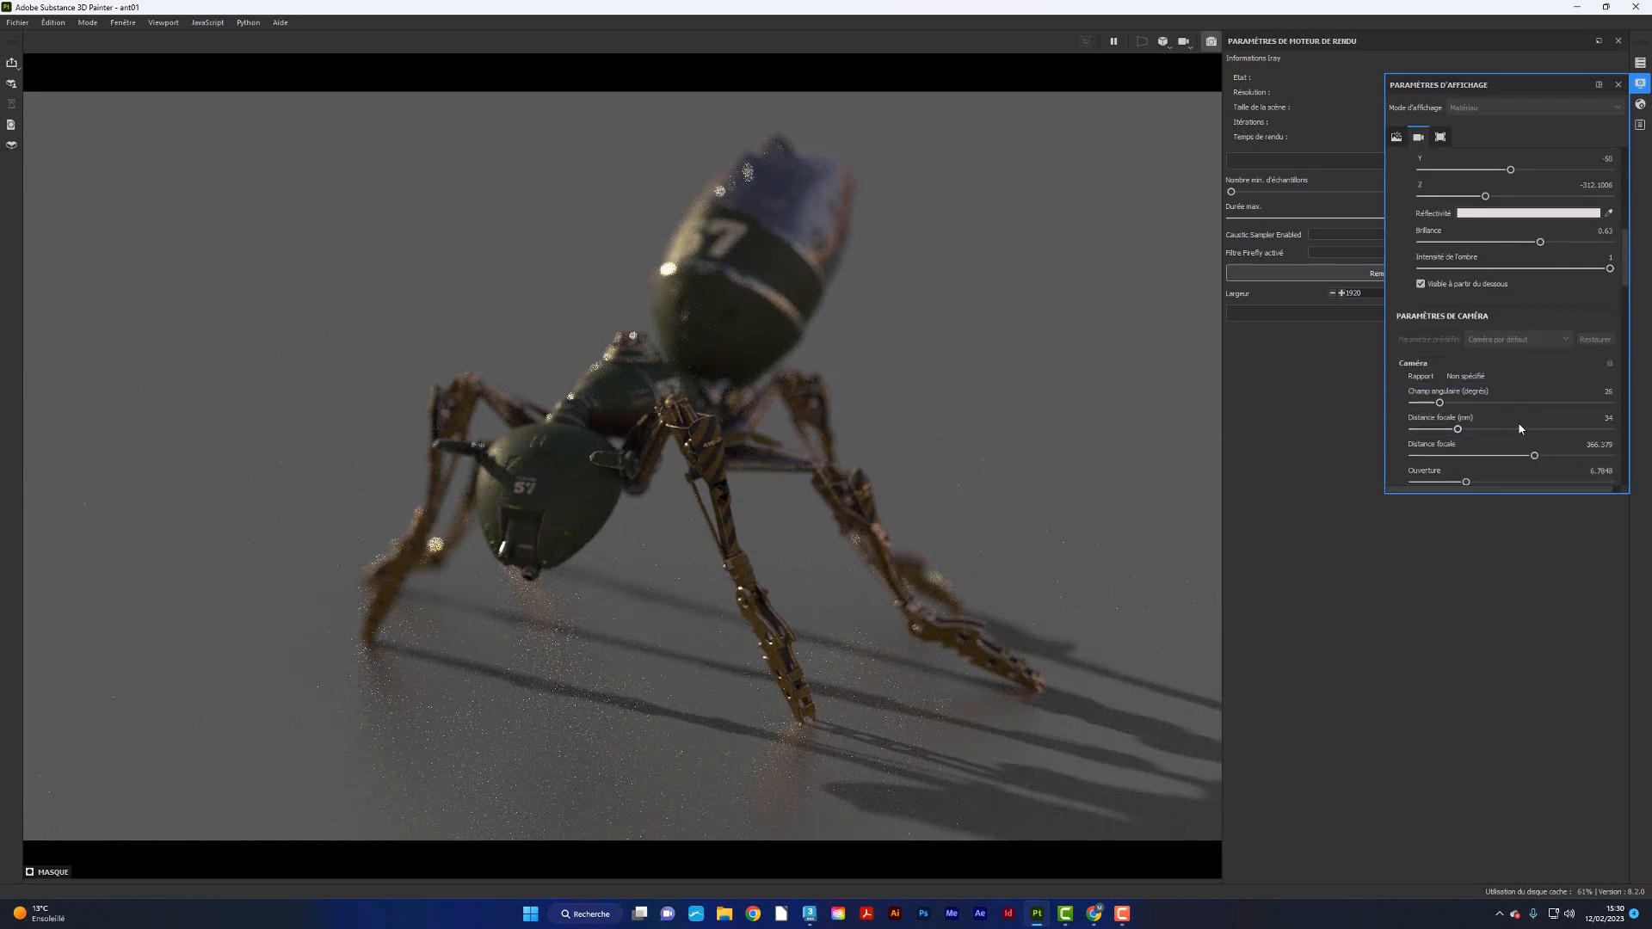
scroll(1518, 429, down, 2)
drag(1624, 271, 1633, 313)
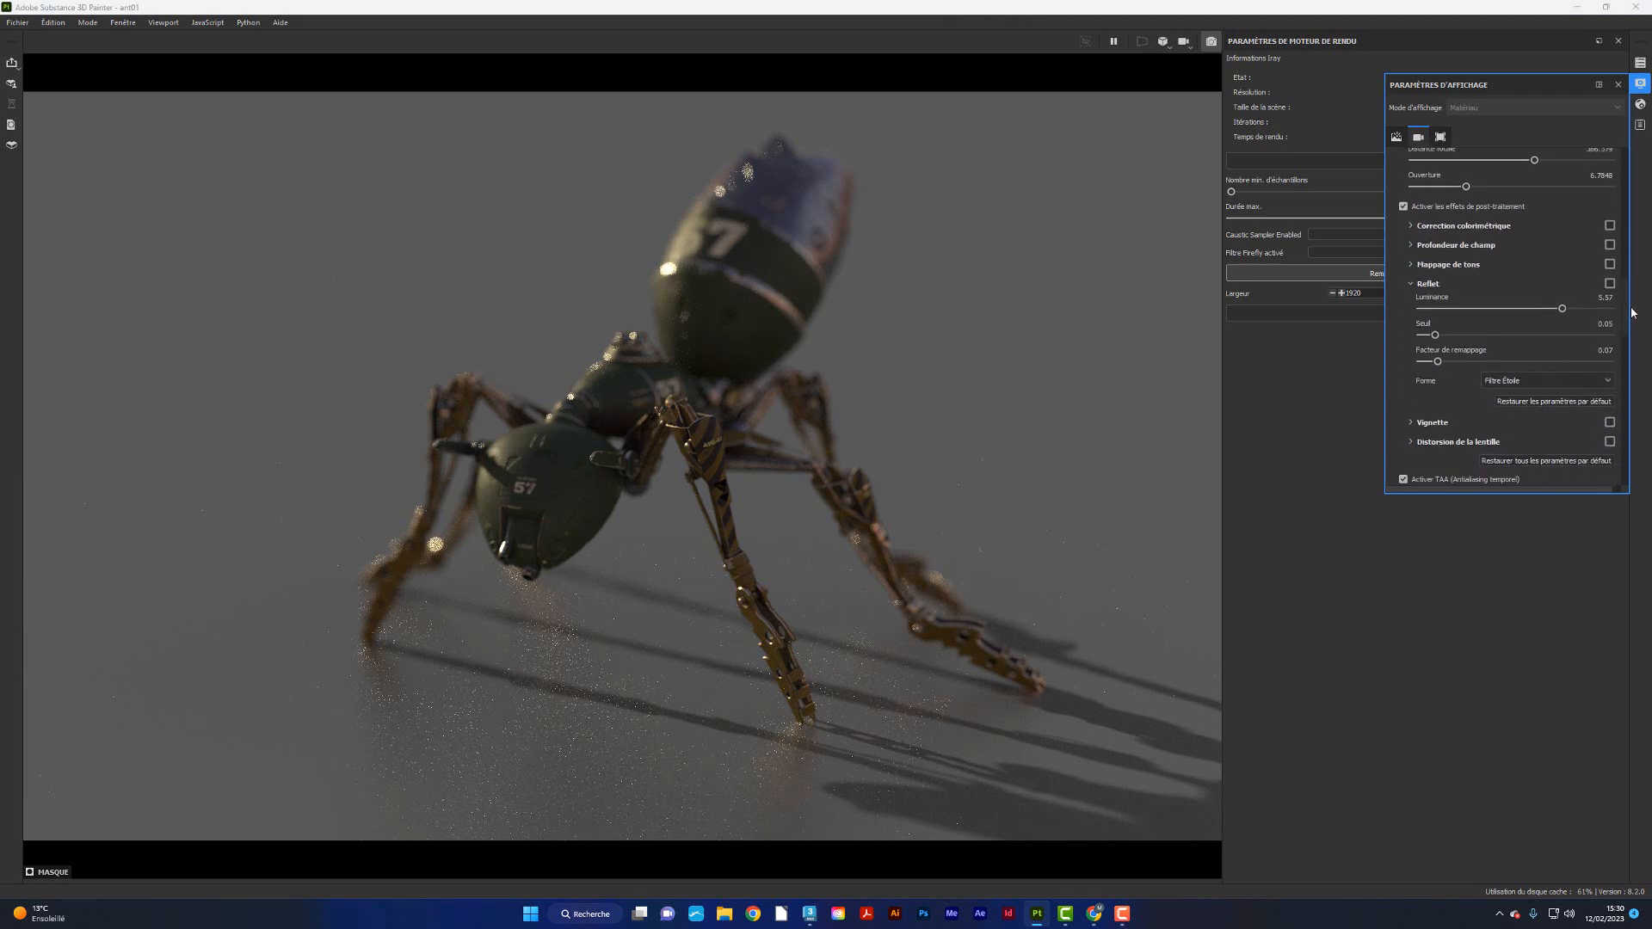
click(1403, 207)
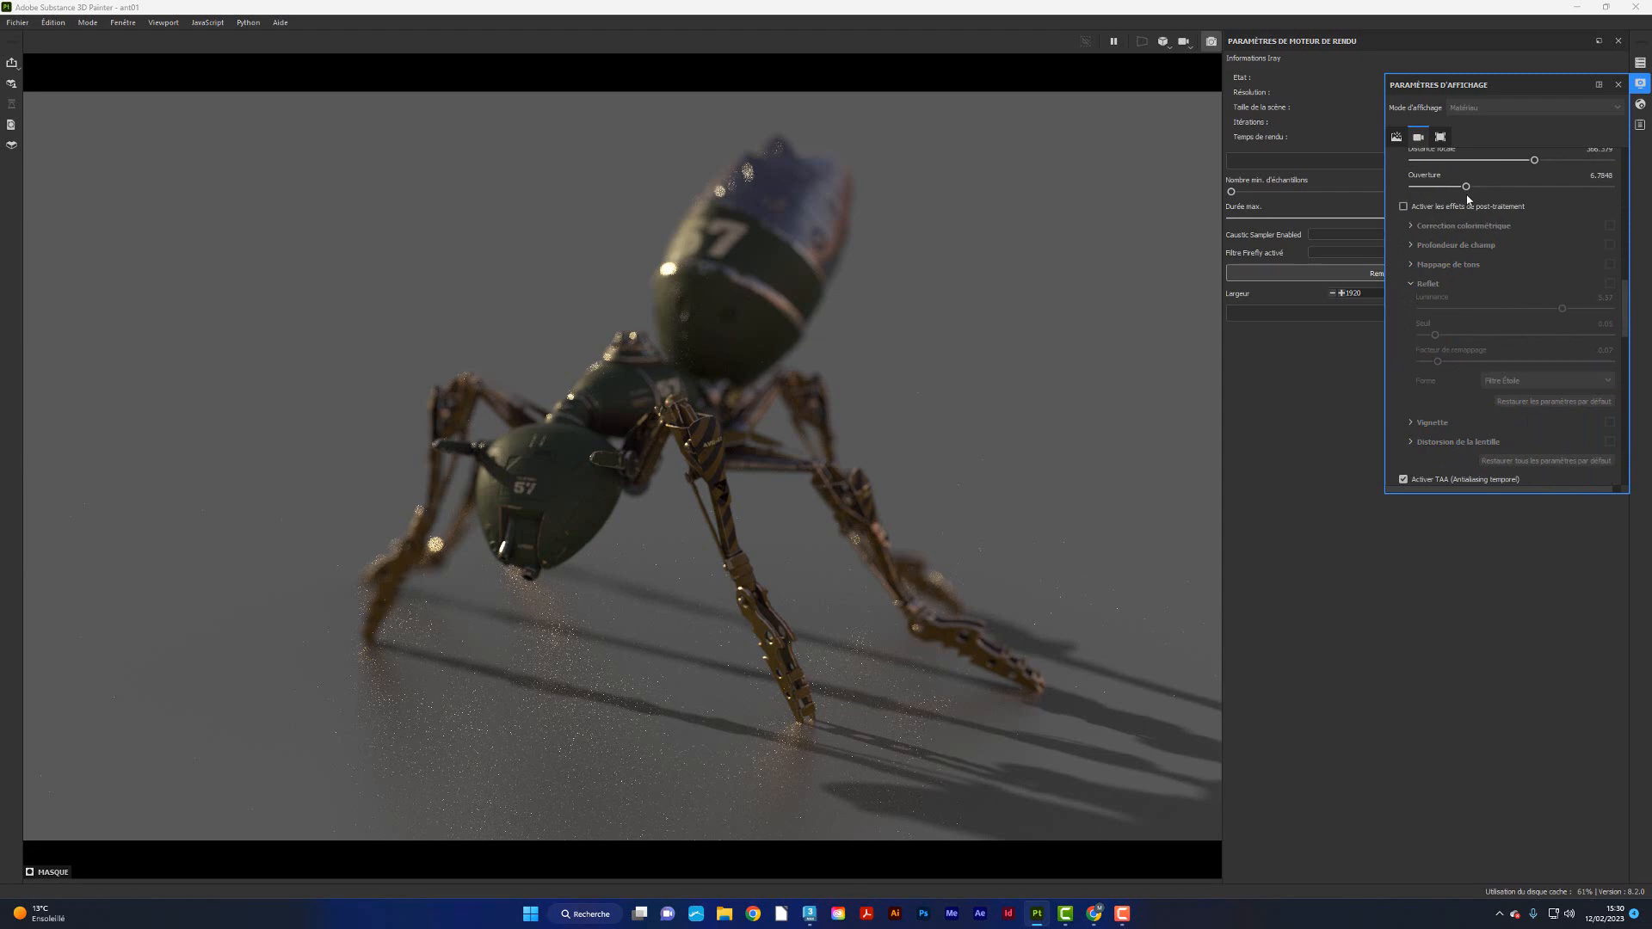
mouse_move(1465, 187)
mouse_down()
mouse_move(1439, 190)
mouse_move(1471, 191)
mouse_up()
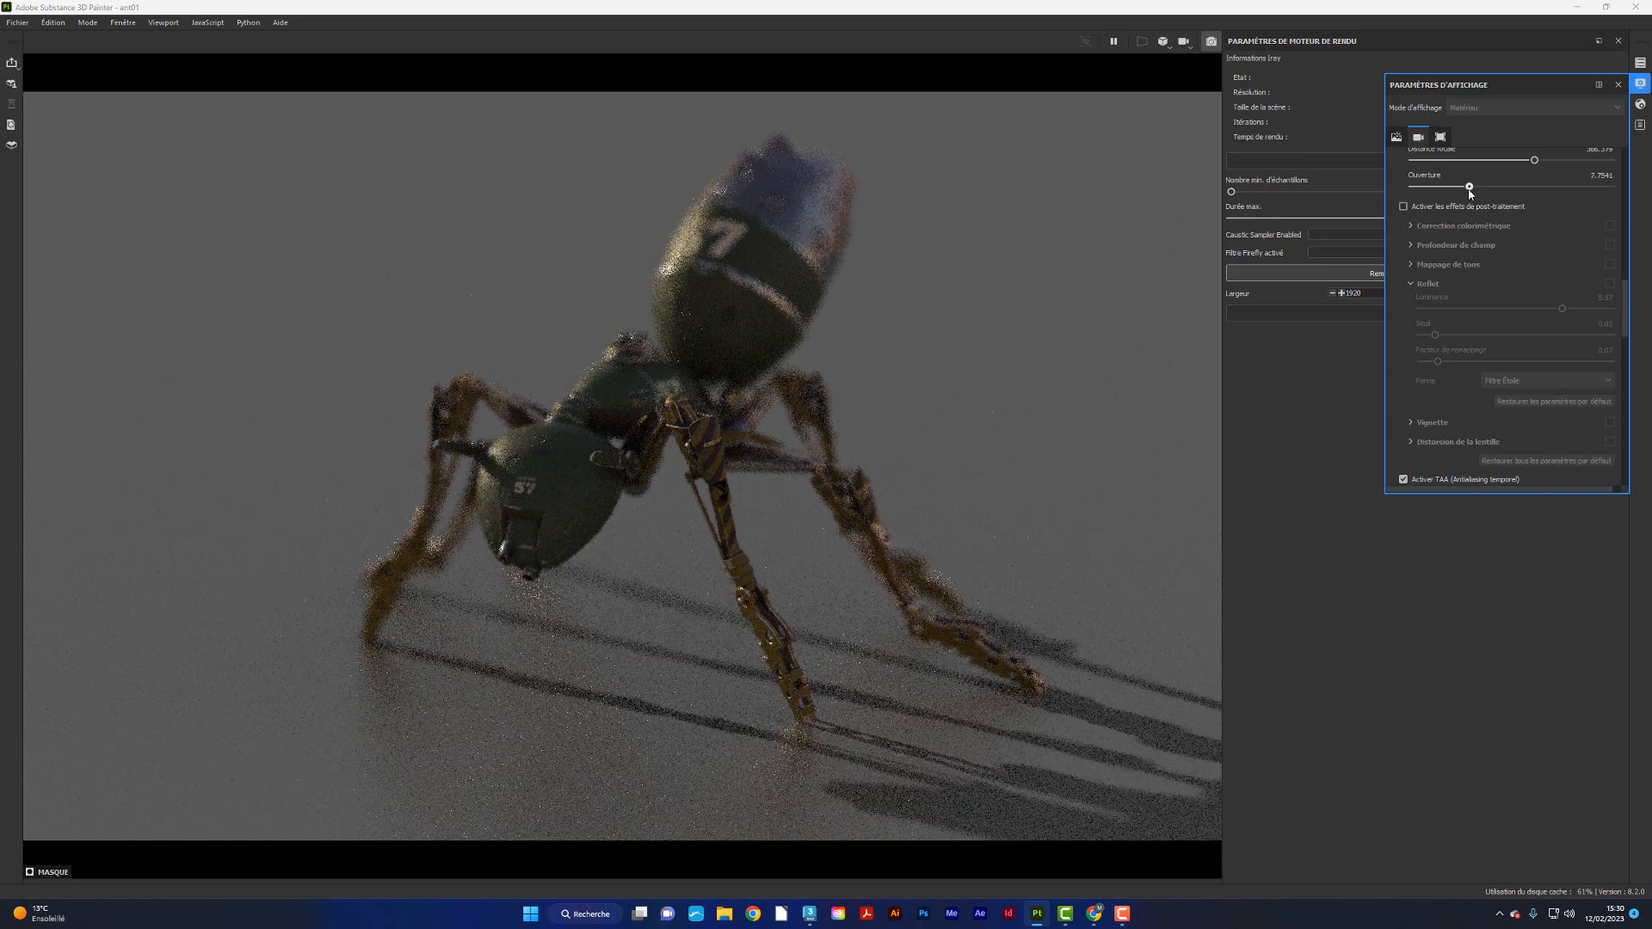
drag(1470, 194, 1456, 194)
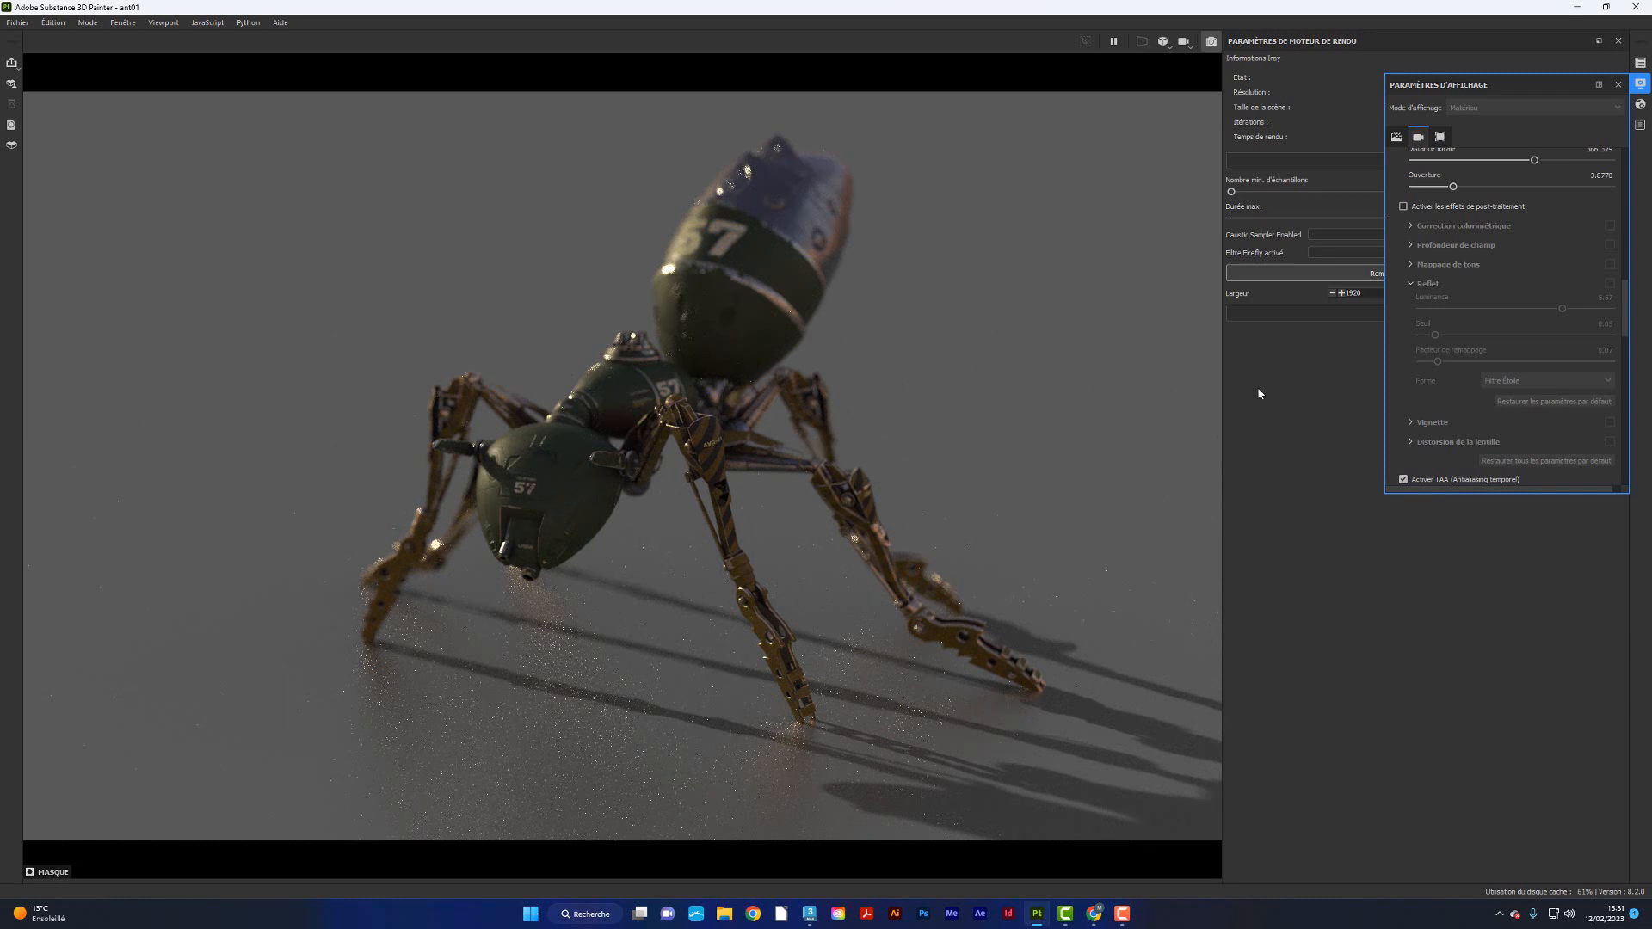
click(1640, 86)
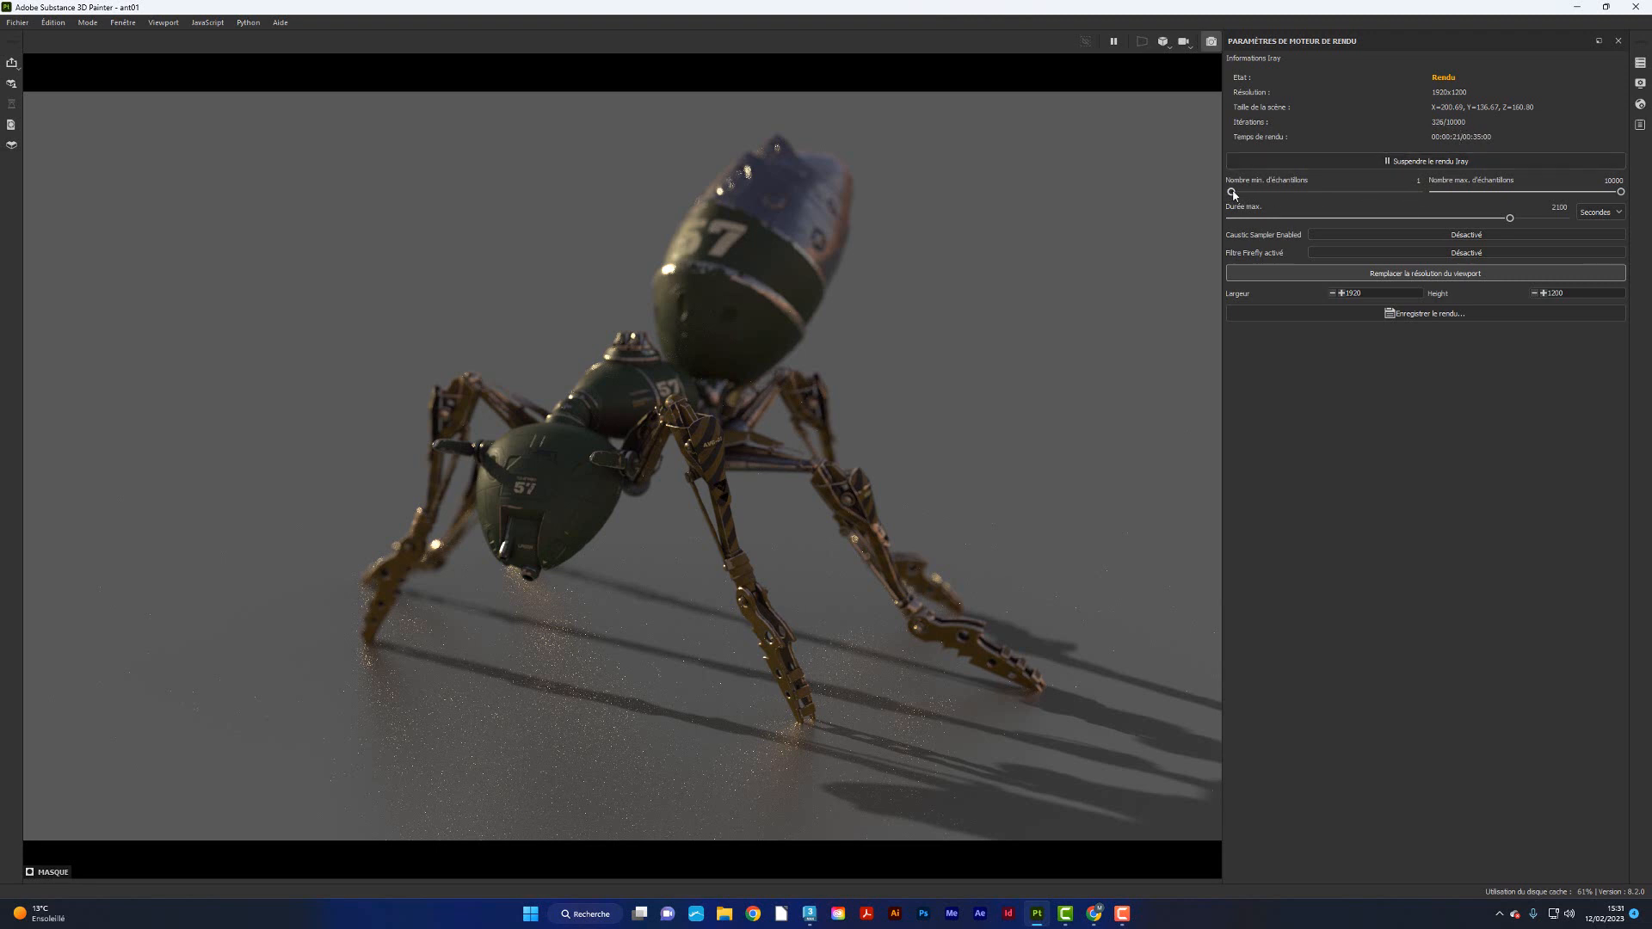
- Look over the Iray sample and duration settings, and turn the caustic sampler on and back off
click(1411, 181)
click(1617, 215)
click(1620, 217)
click(1411, 240)
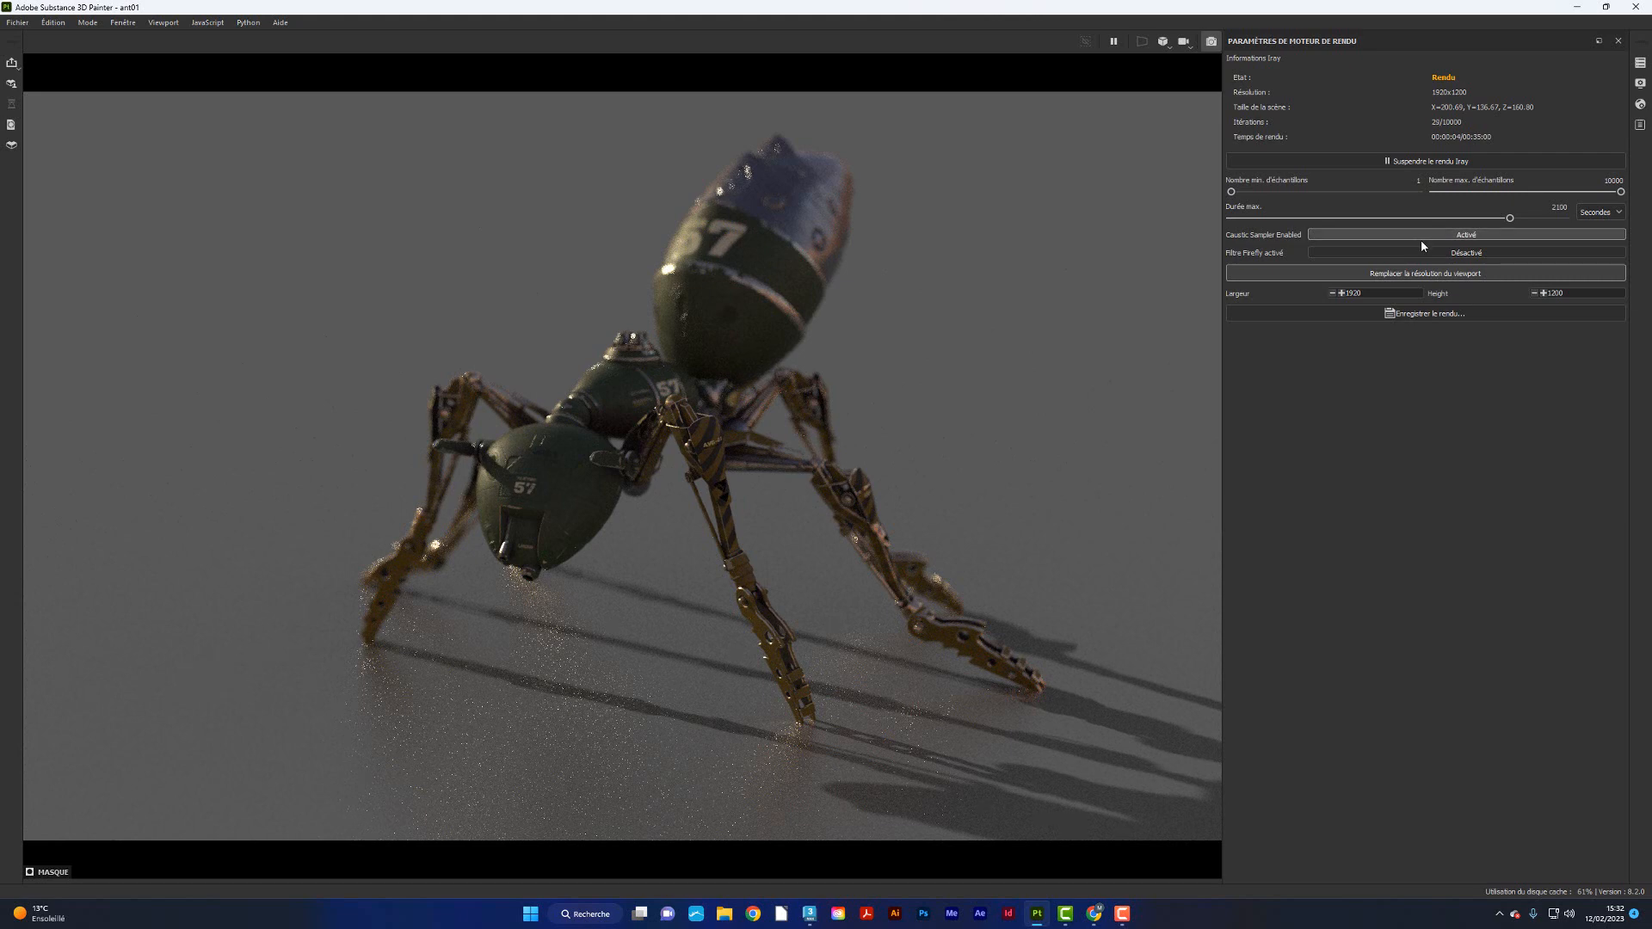
click(1422, 240)
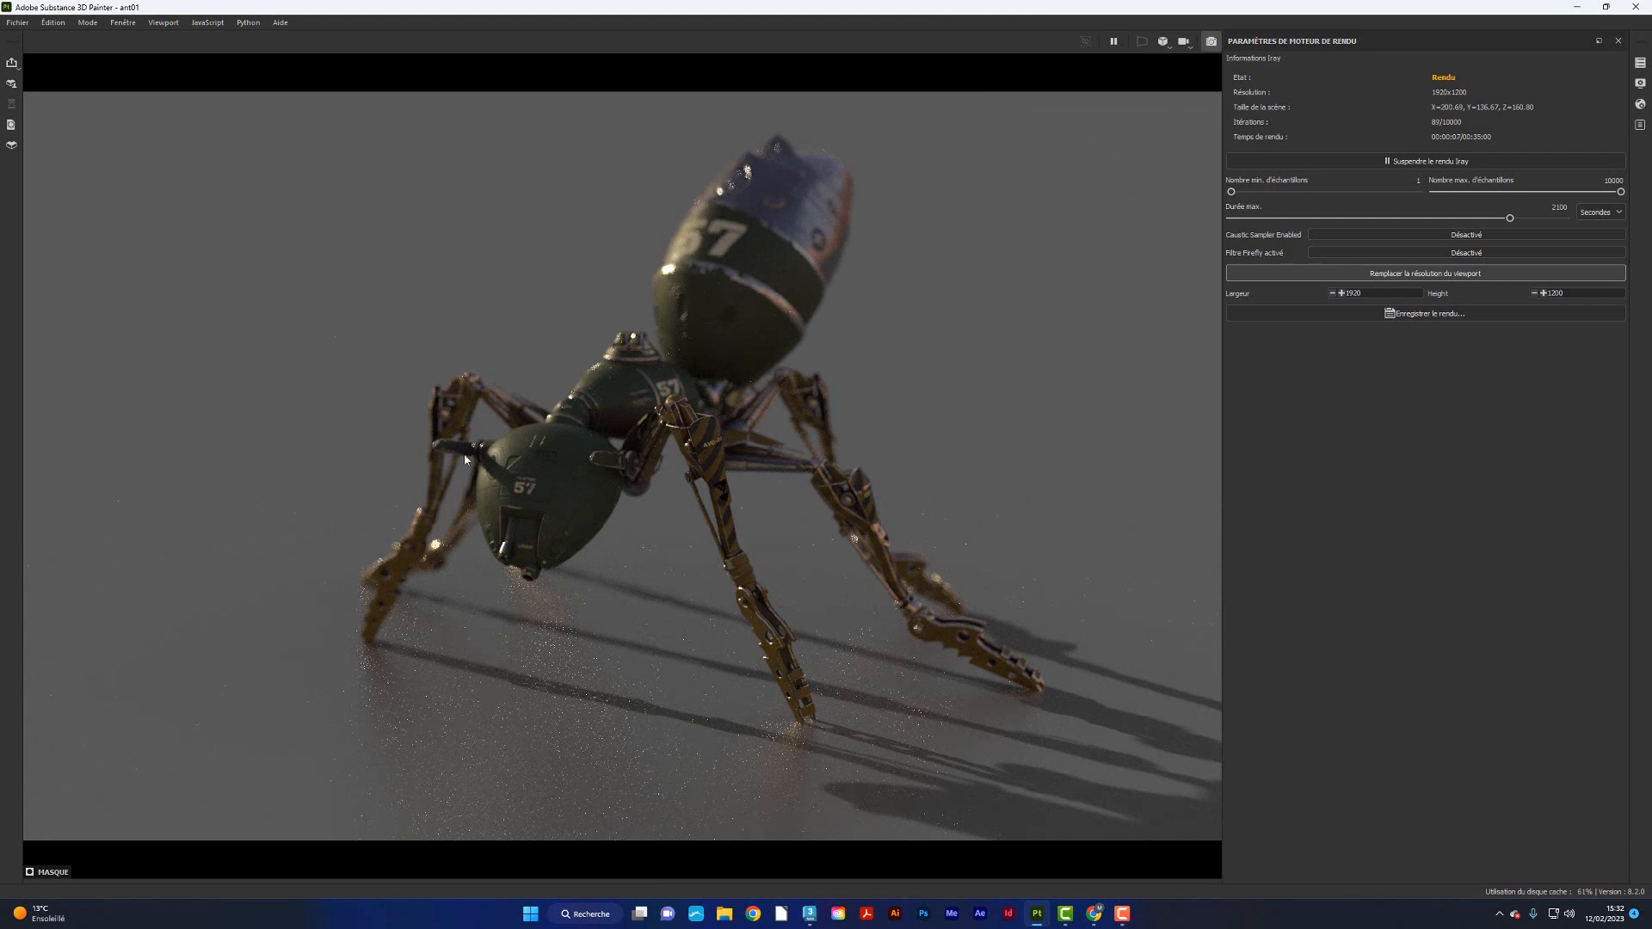
- Turn the viewport resolution override off and back on, and check the render's width and height fields
click(1418, 274)
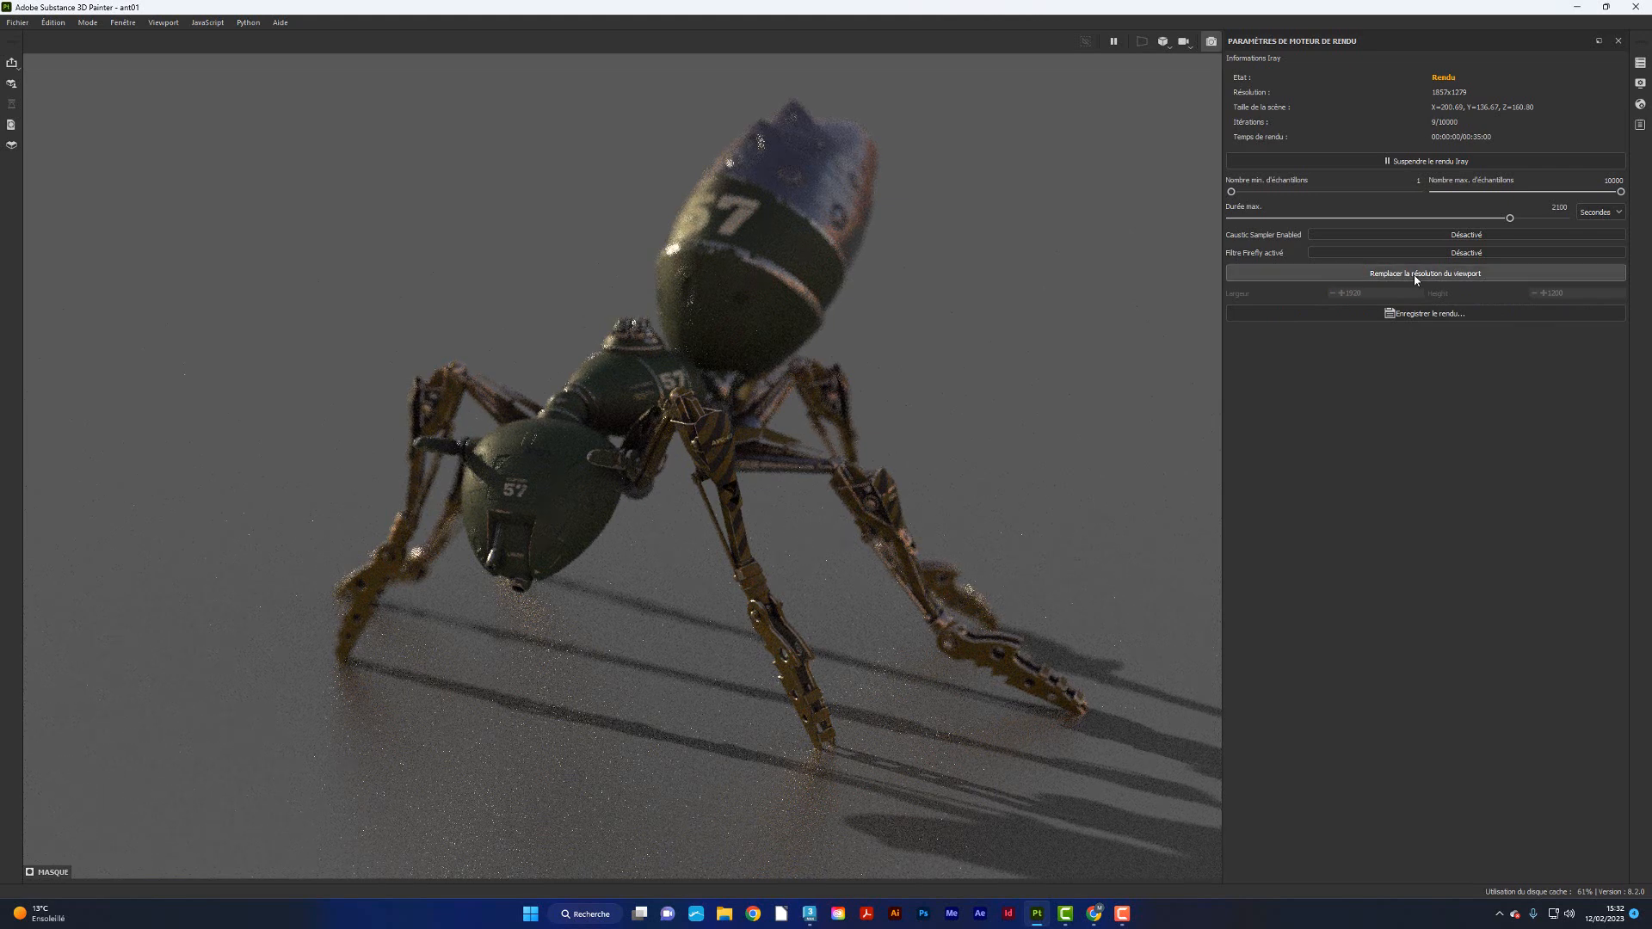
click(1420, 277)
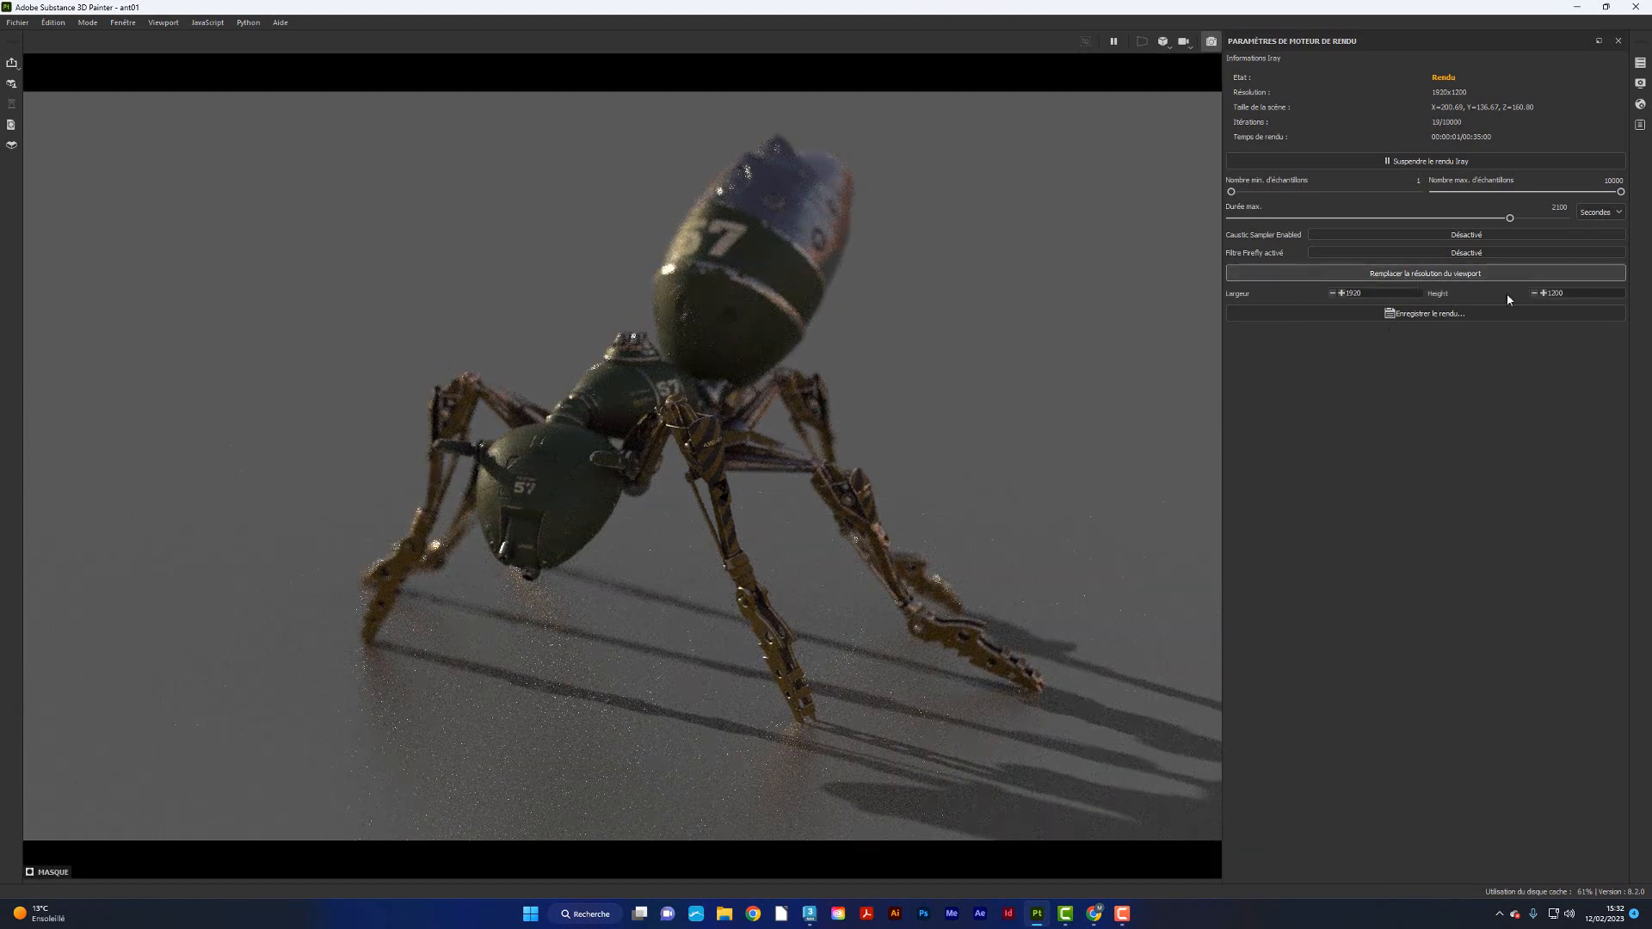
drag(1367, 296, 1326, 293)
drag(1583, 292, 1545, 293)
click(886, 399)
- Set the maximum number of Iray samples to 6000 and start saving the render as a PNG file
click(1613, 181)
text(6000)
key(Return)
click(1412, 314)
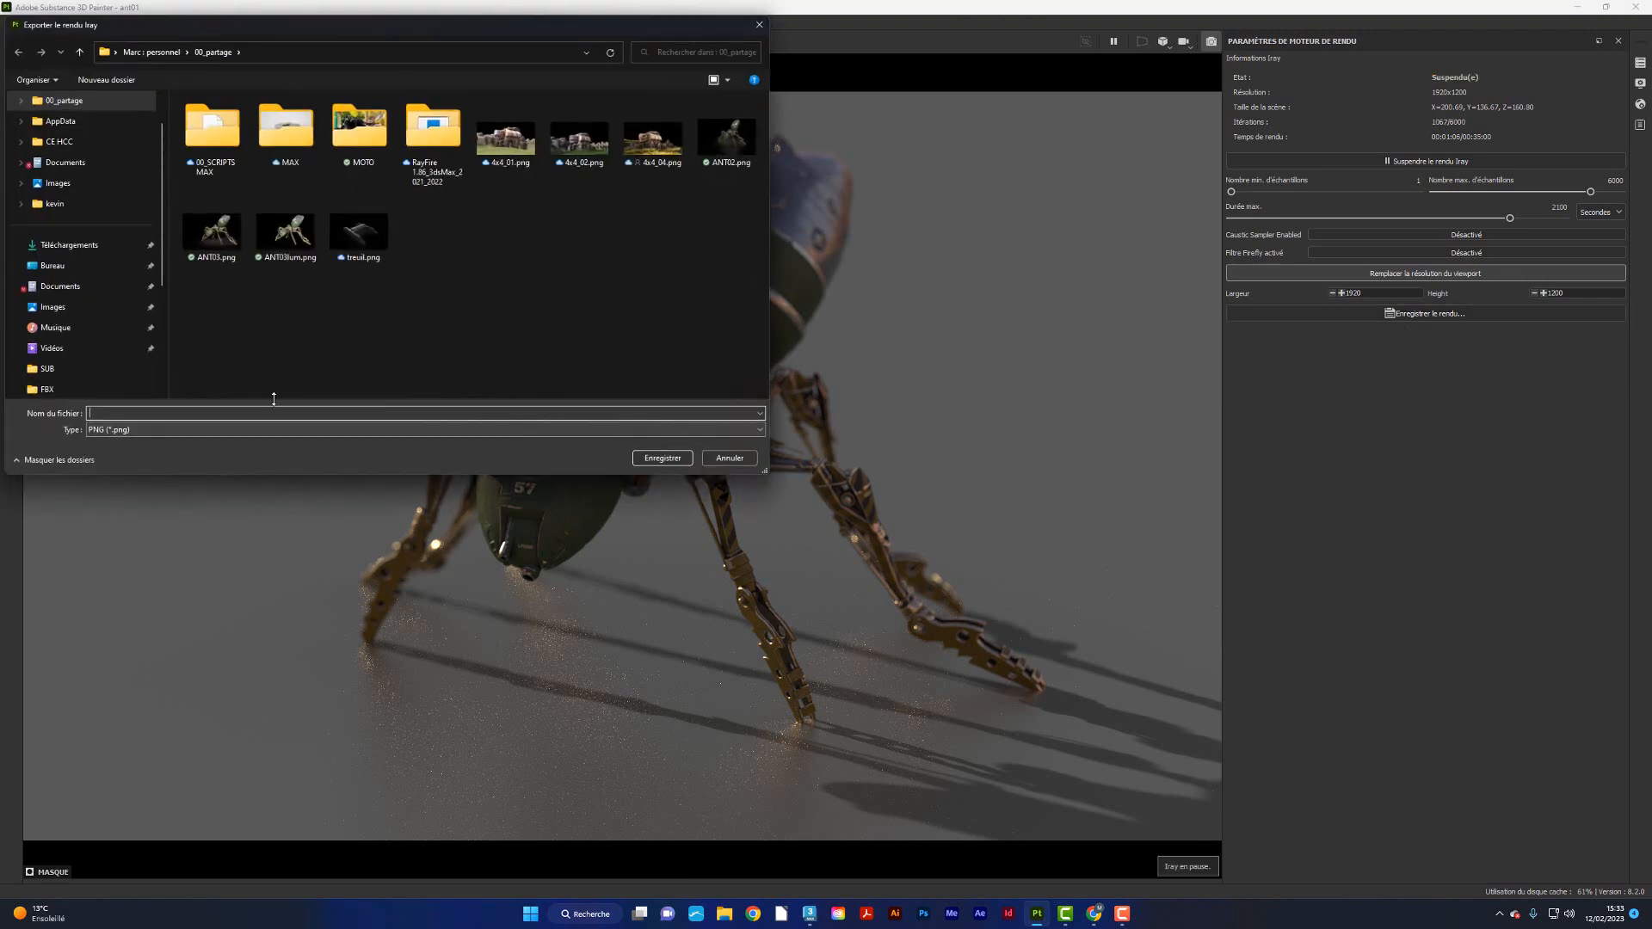